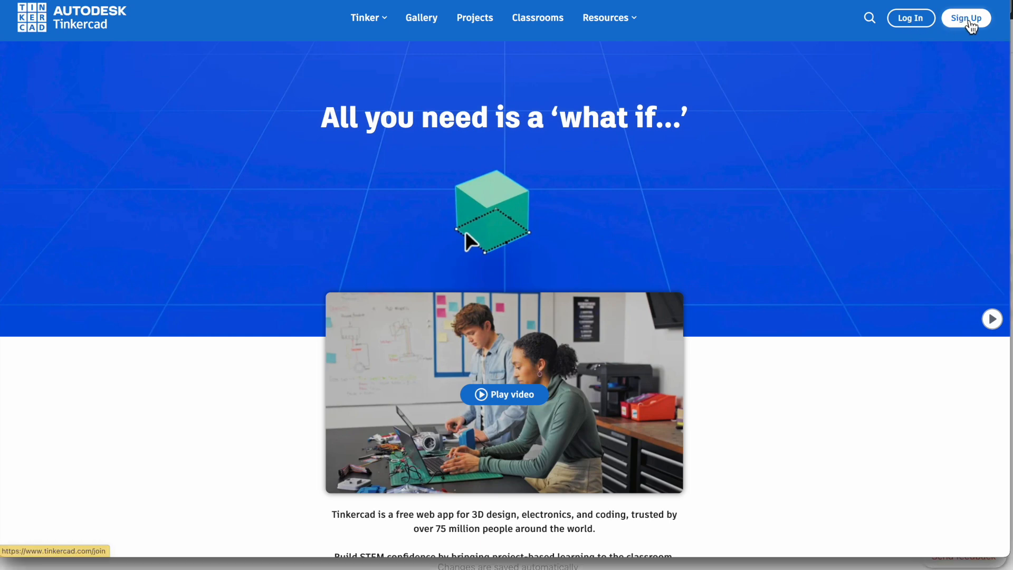
Start signing up for a personal account by email and choose Canada as the country.
click(968, 20)
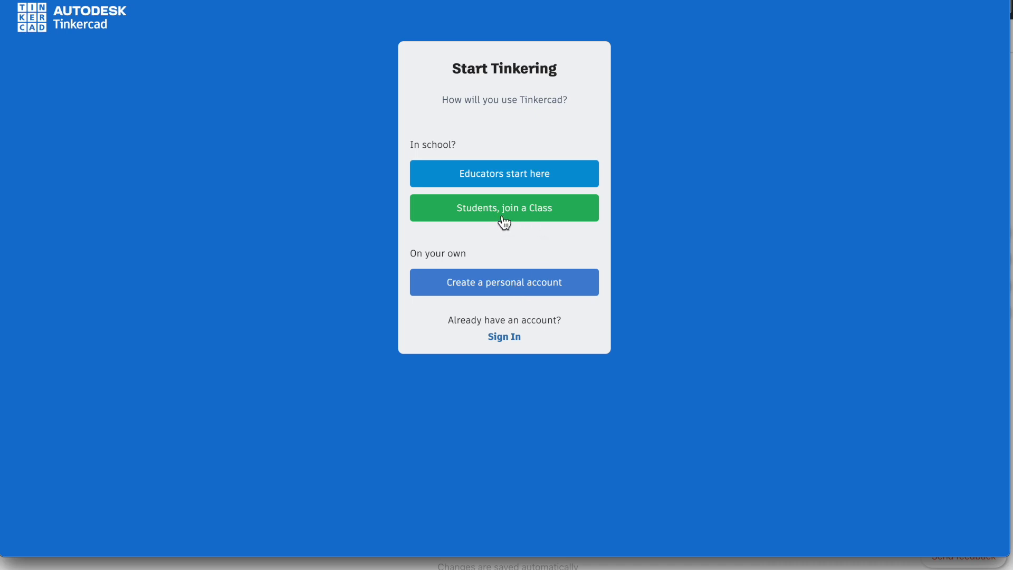
click(506, 294)
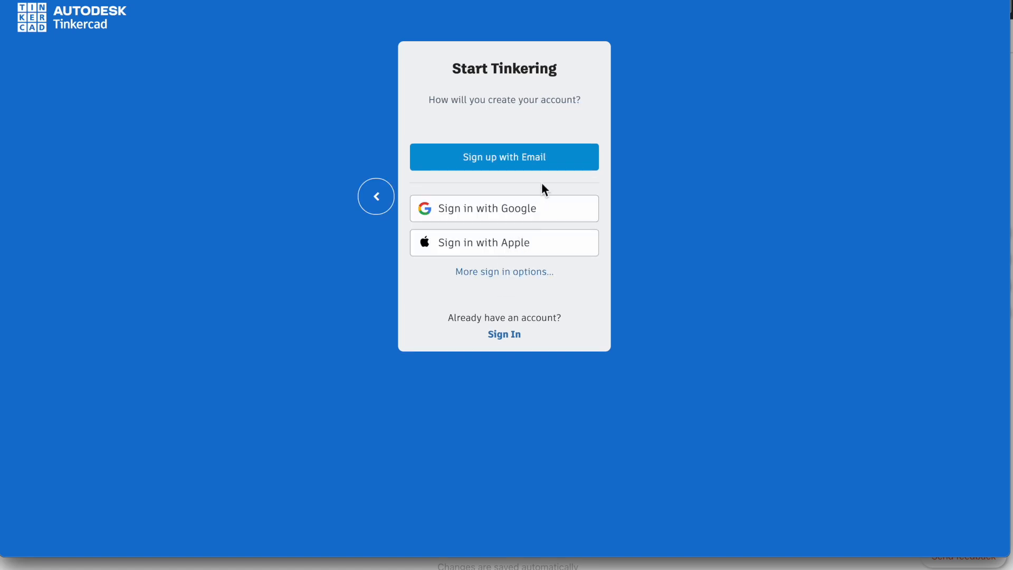
click(518, 168)
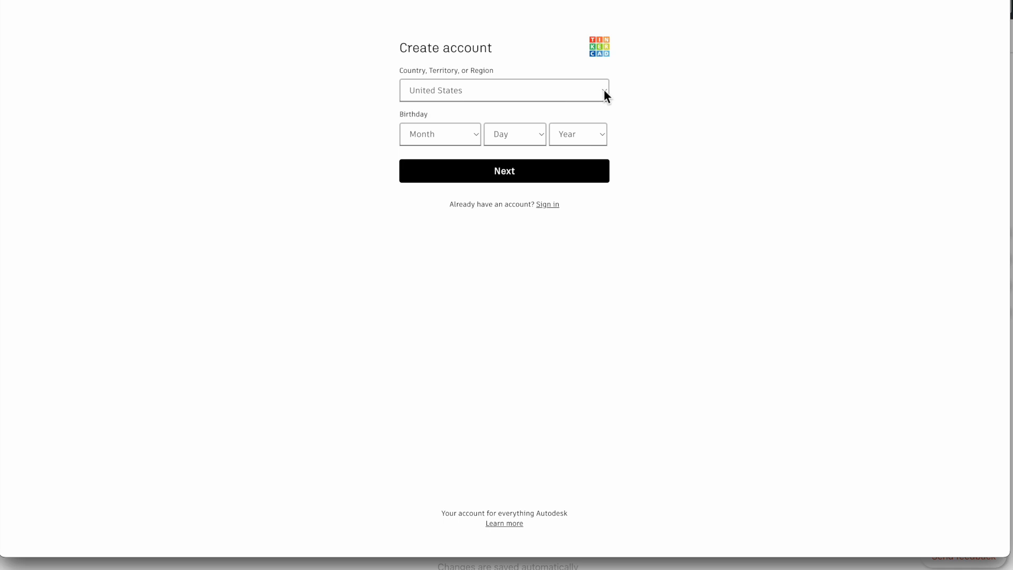
click(604, 95)
scroll(570, 54, up, 10)
scroll(570, 53, up, 20)
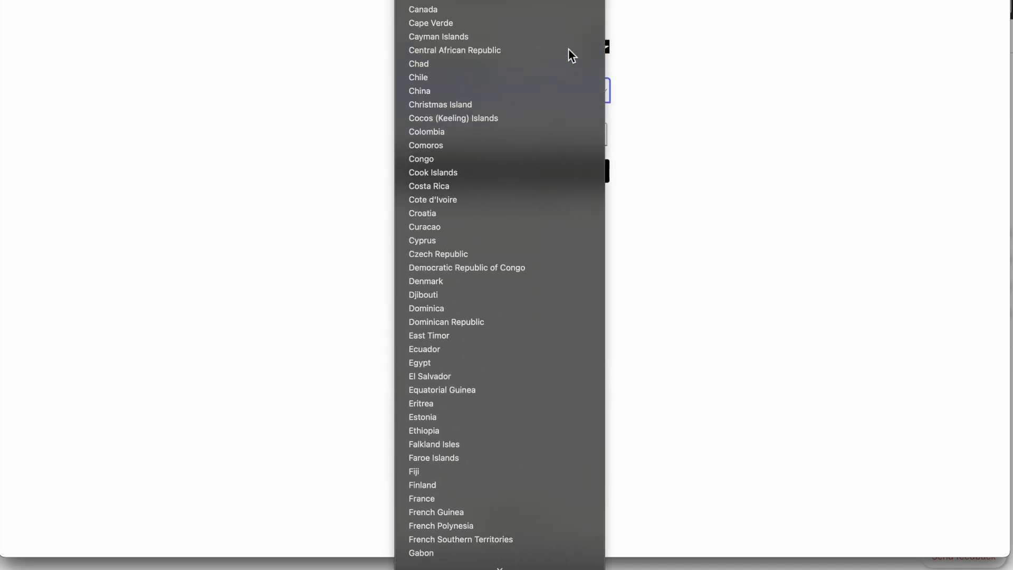
click(482, 10)
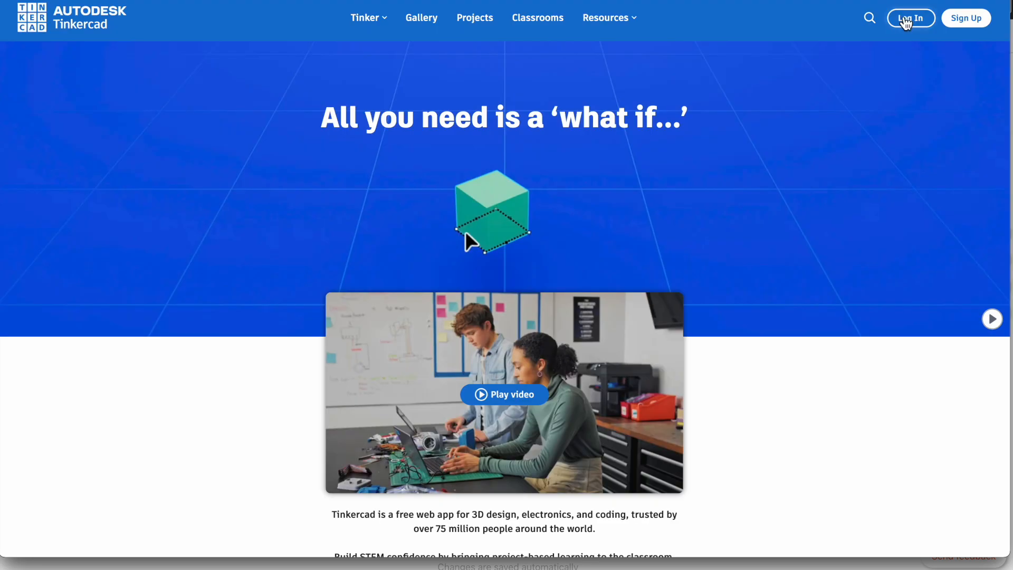
Log in to a personal account using the email or username option.
click(904, 18)
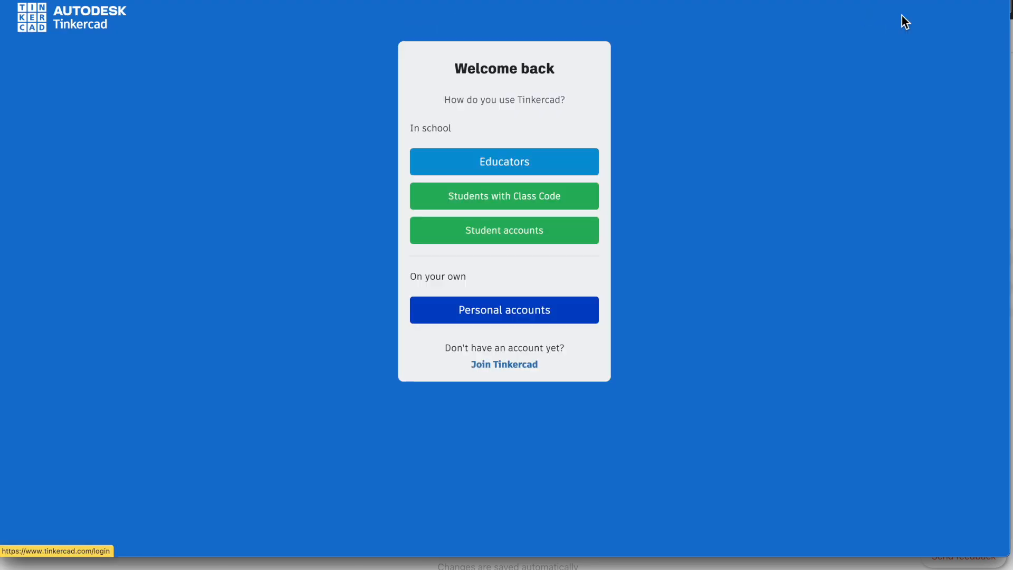
click(494, 317)
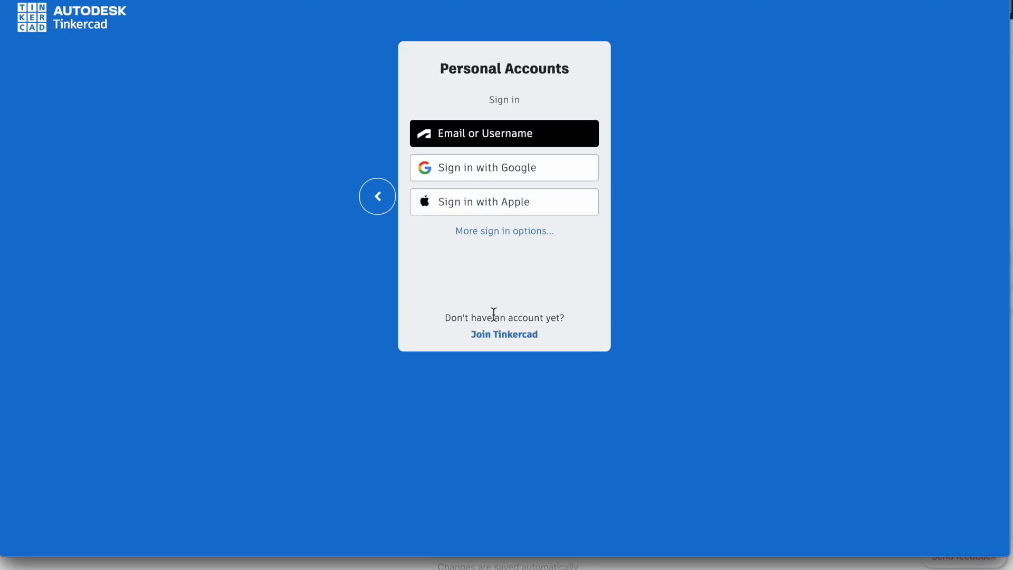
click(485, 140)
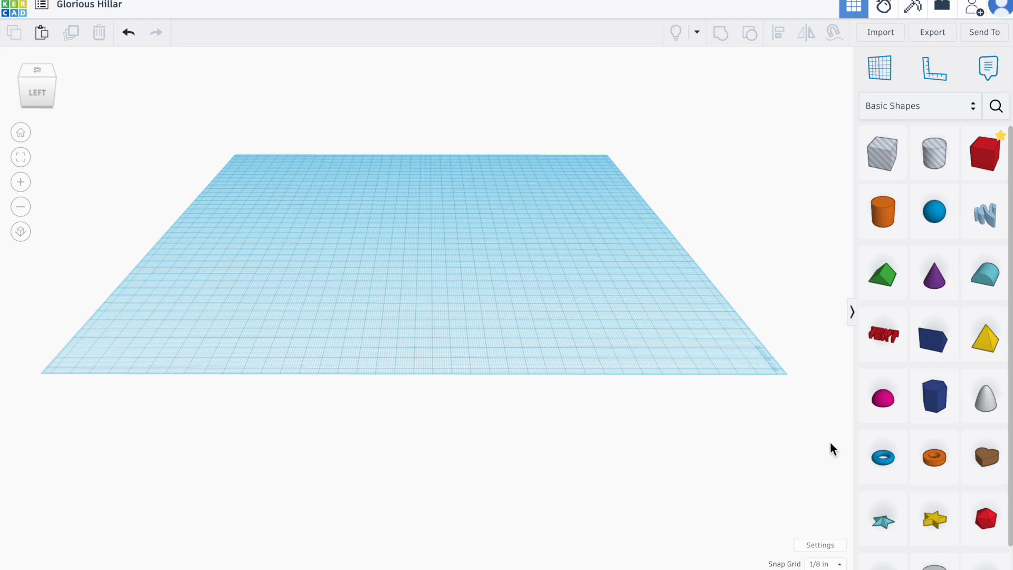
Change the workspace units to Millimeters and close the workspace settings.
click(819, 546)
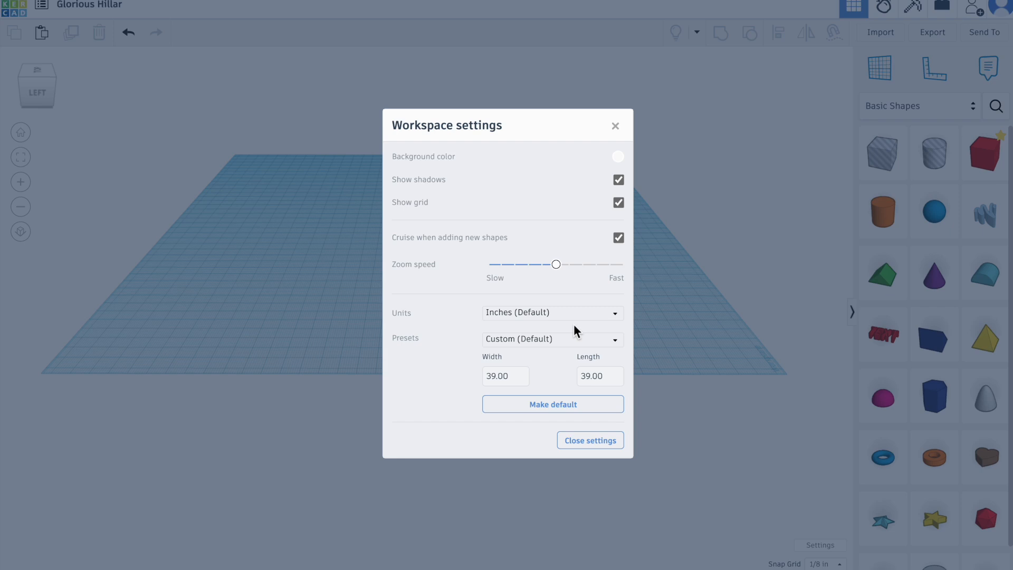
click(620, 319)
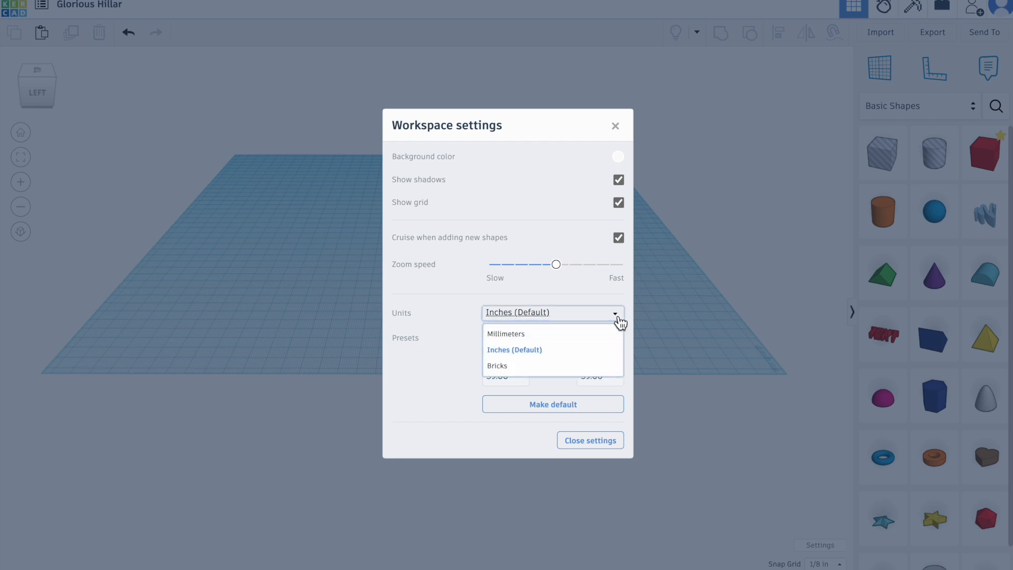
click(527, 340)
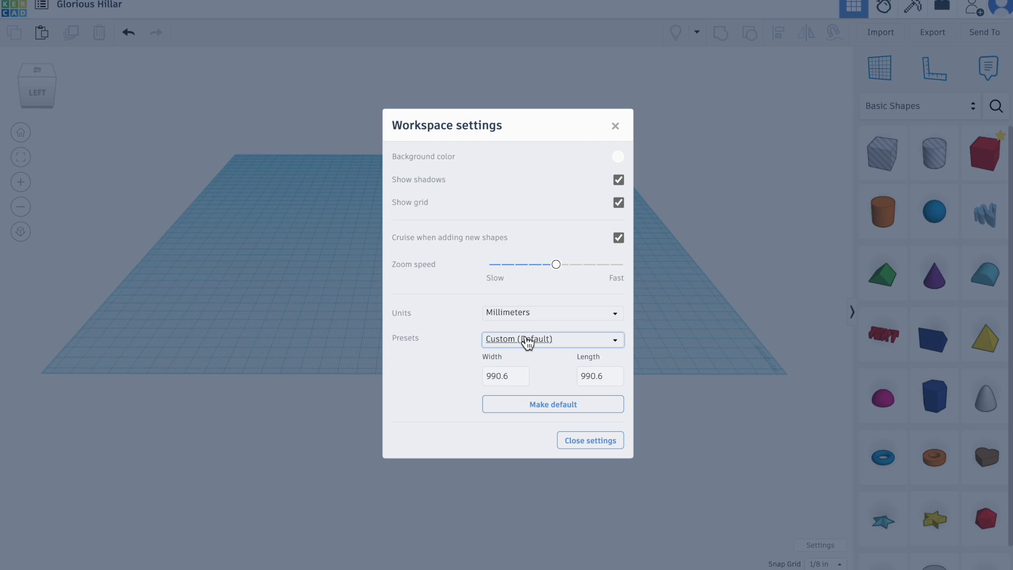
click(521, 378)
click(591, 377)
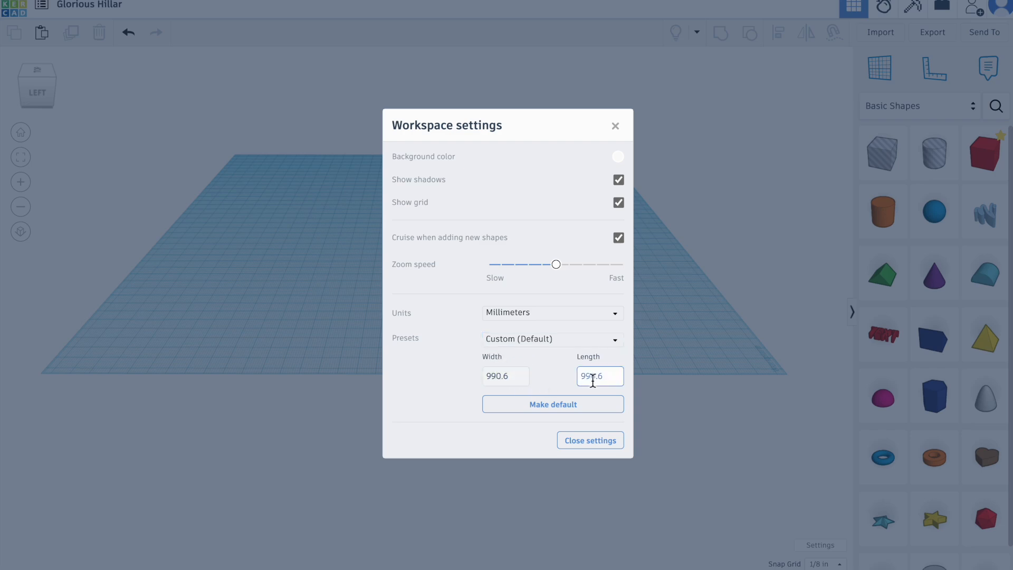
click(516, 376)
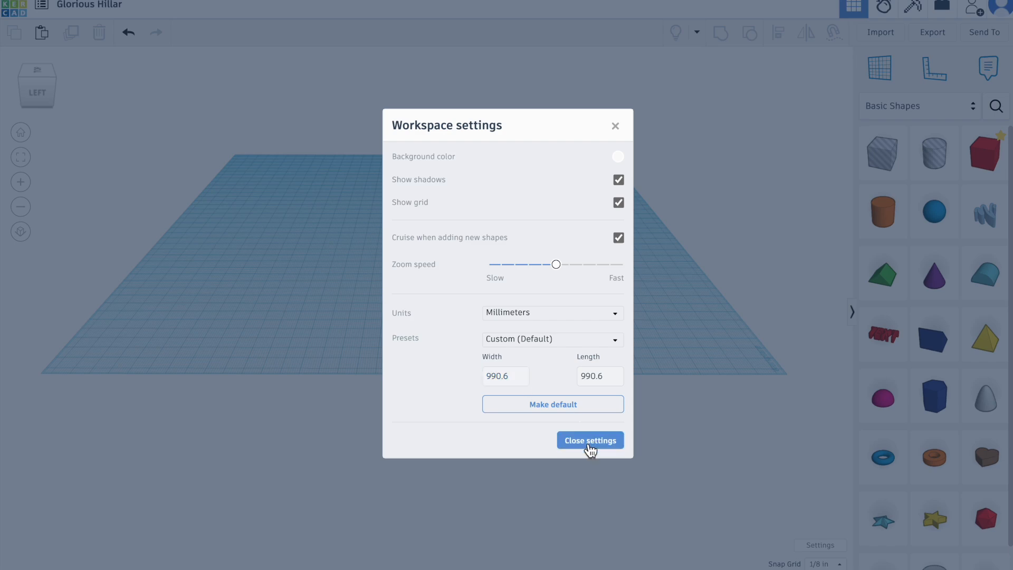
click(590, 448)
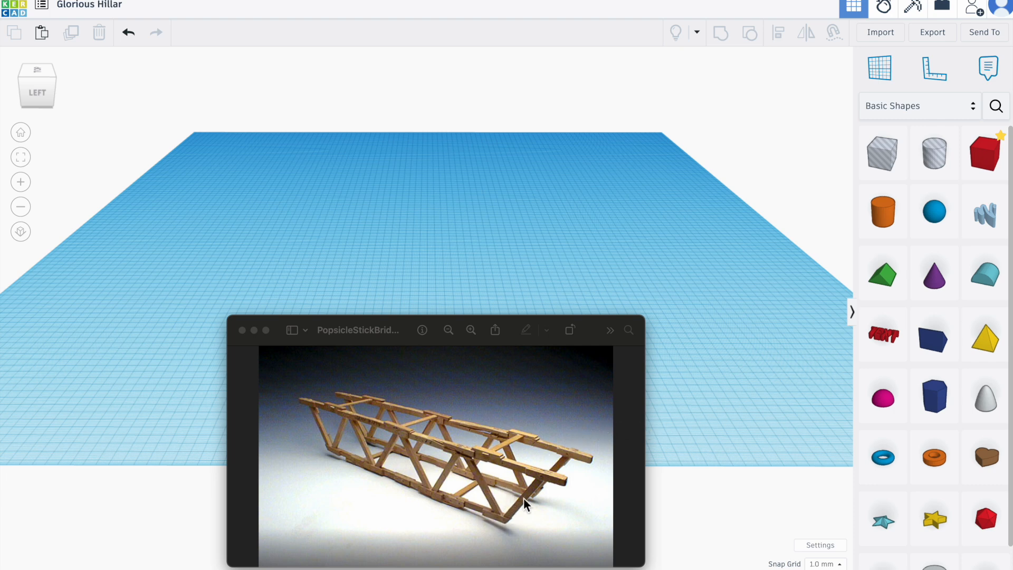
Place a Roof shape near the middle of the workplane and deselect it.
click(885, 280)
drag(885, 280, 521, 295)
drag(458, 272, 460, 274)
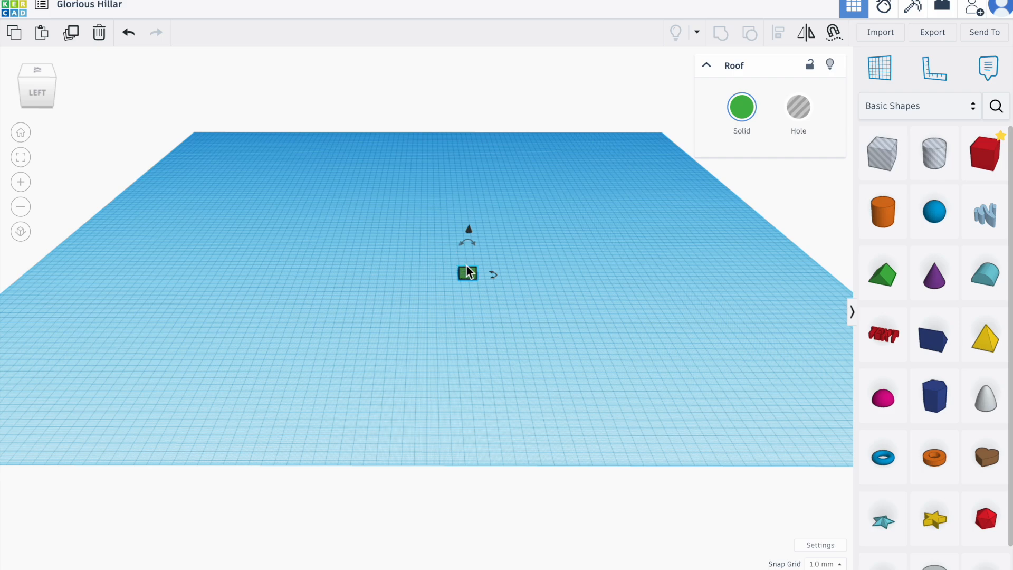
scroll(466, 269, up, 2)
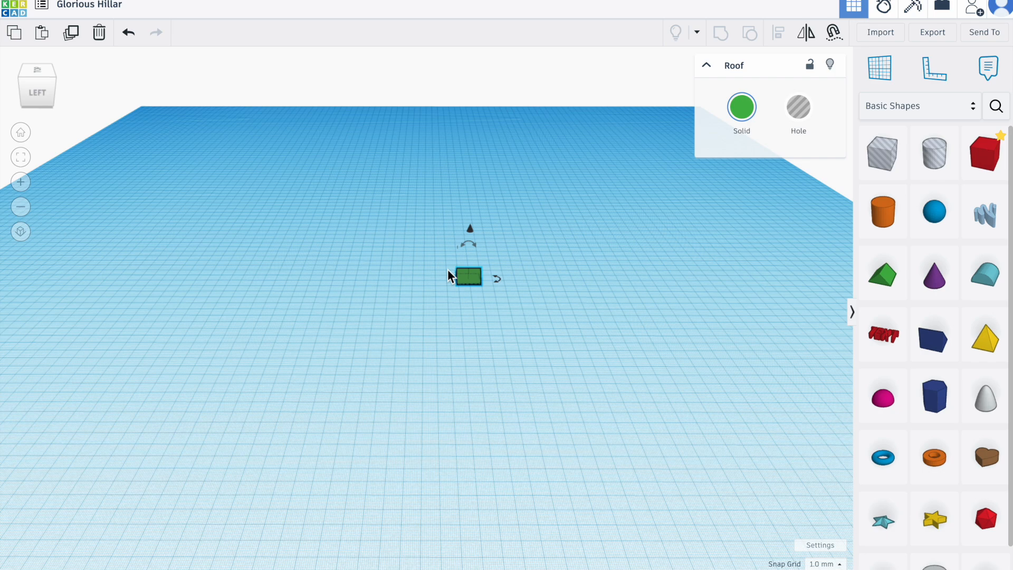
scroll(447, 269, up, 1)
scroll(485, 272, up, 2)
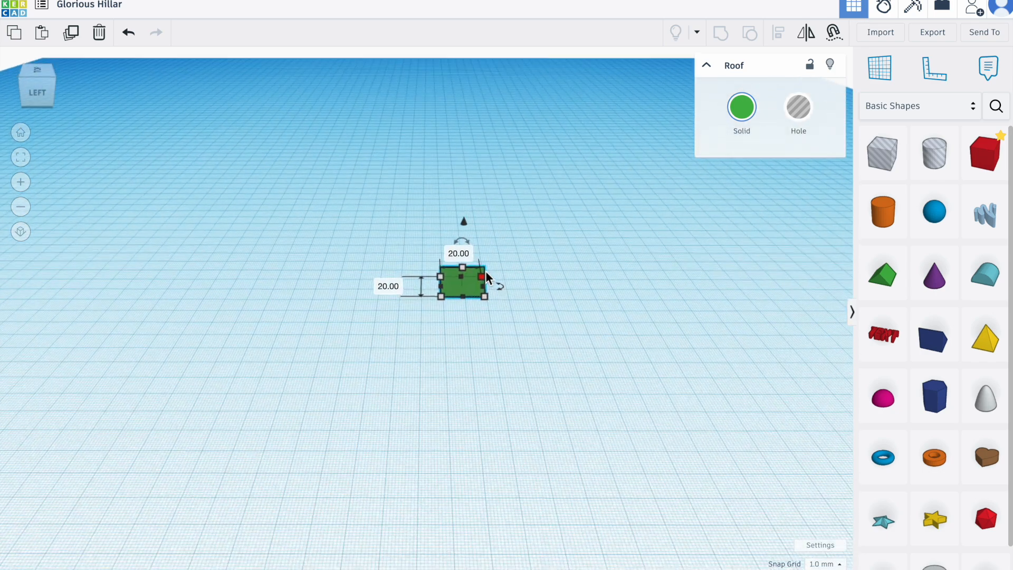
click(540, 273)
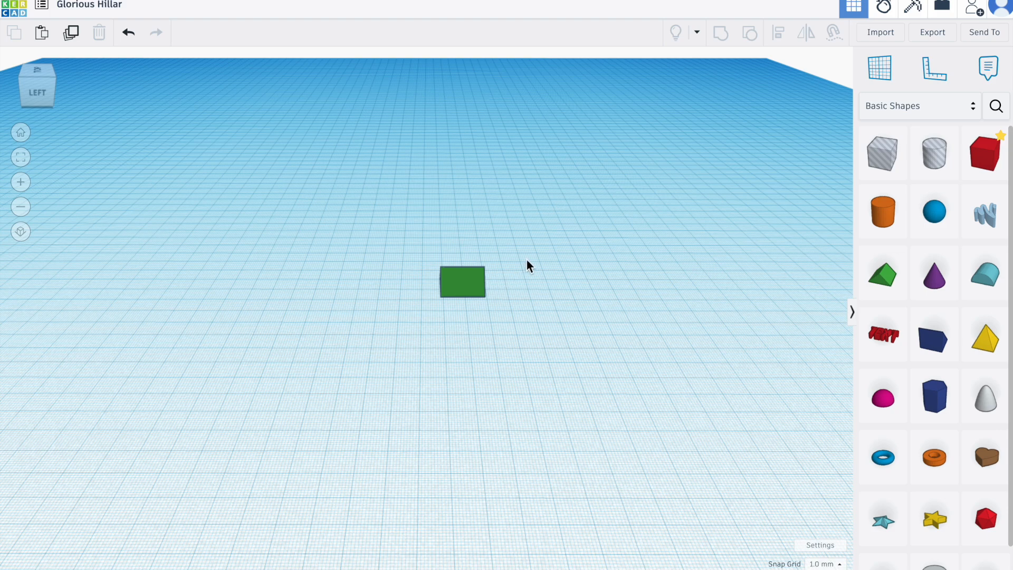
Examine the green roof shape from several angles, select it and compare it with the popsicle stick bridge photo.
scroll(459, 258, up, 2)
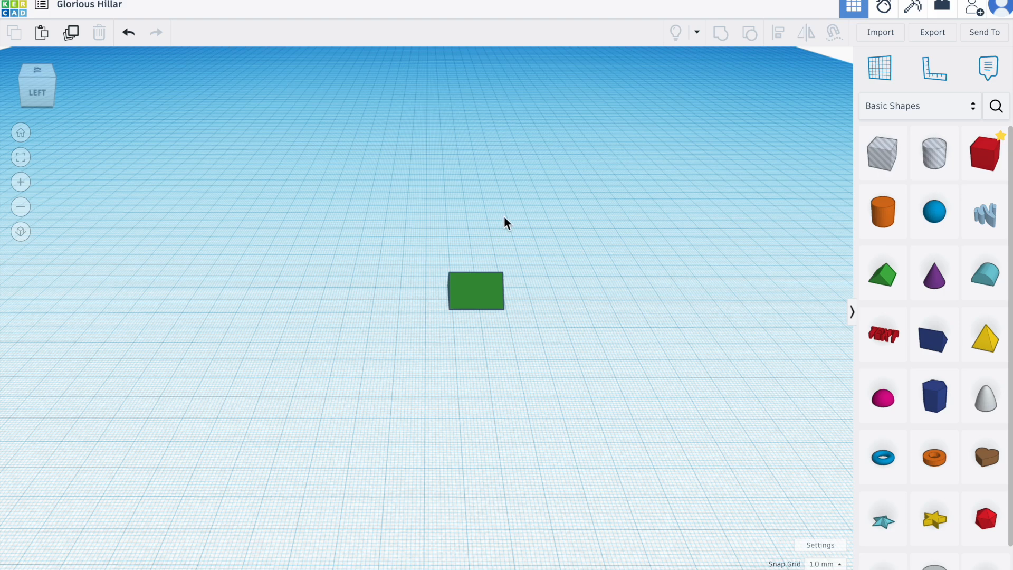
scroll(530, 119, up, 1)
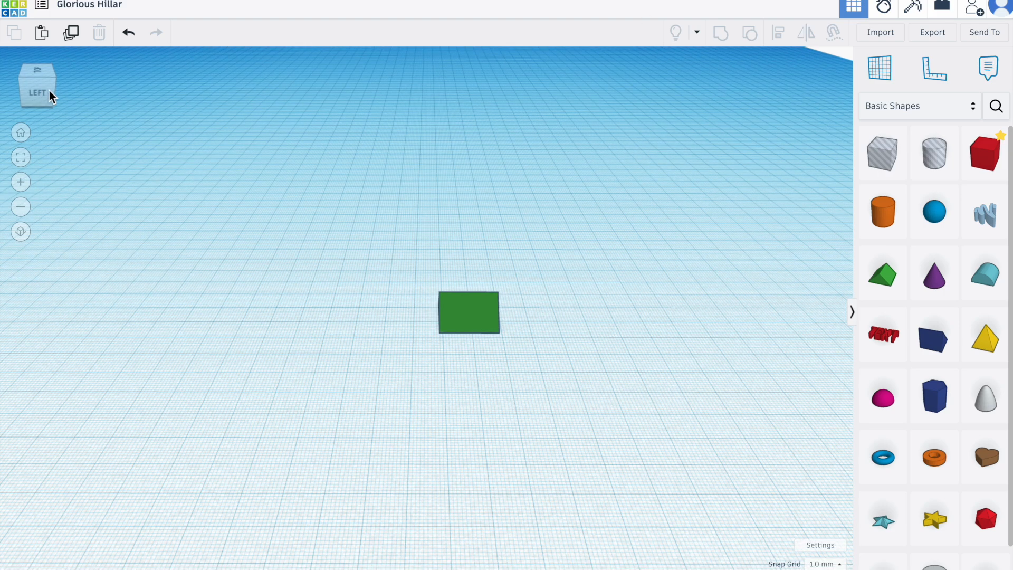
drag(34, 92, 47, 90)
click(47, 90)
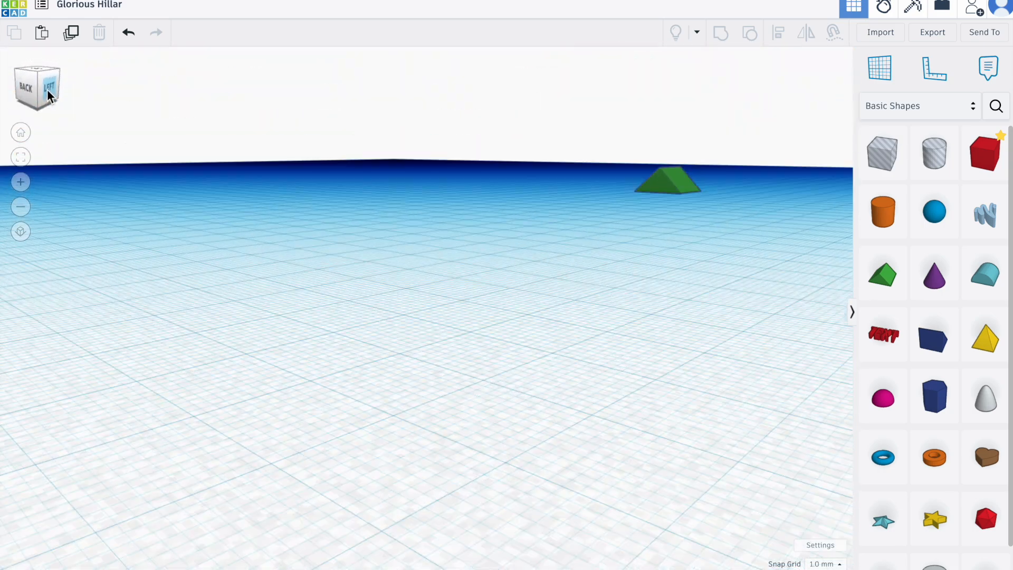
drag(32, 91, 36, 91)
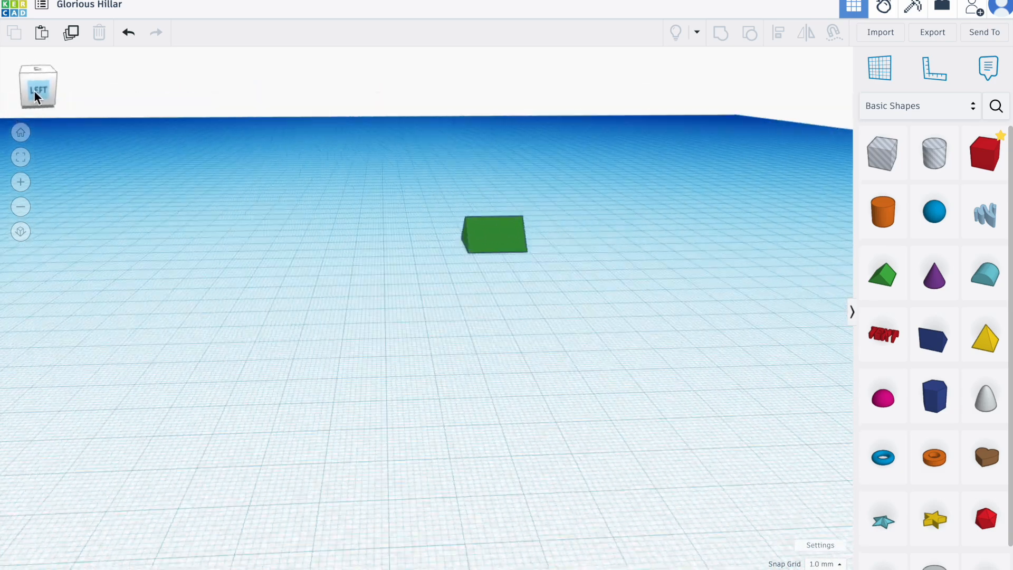
right_drag(463, 301, 334, 243)
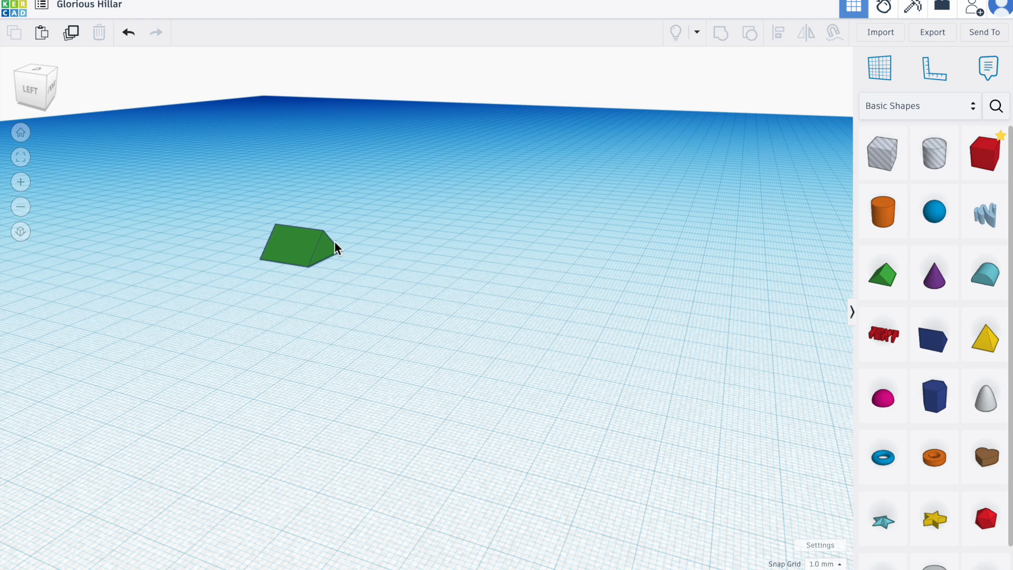
click(295, 243)
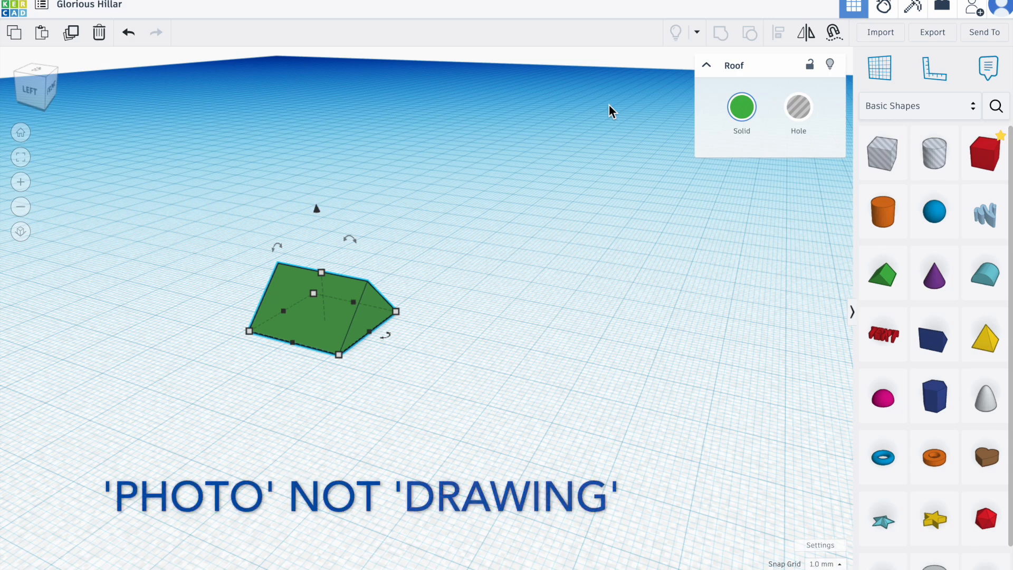
key(super+Tab)
key(super+Tab)
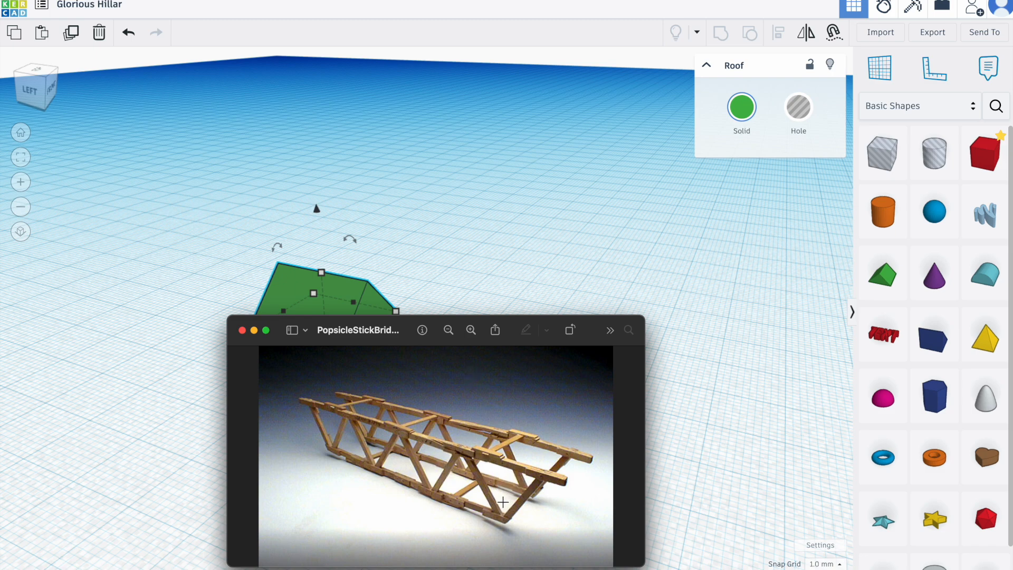
click(587, 261)
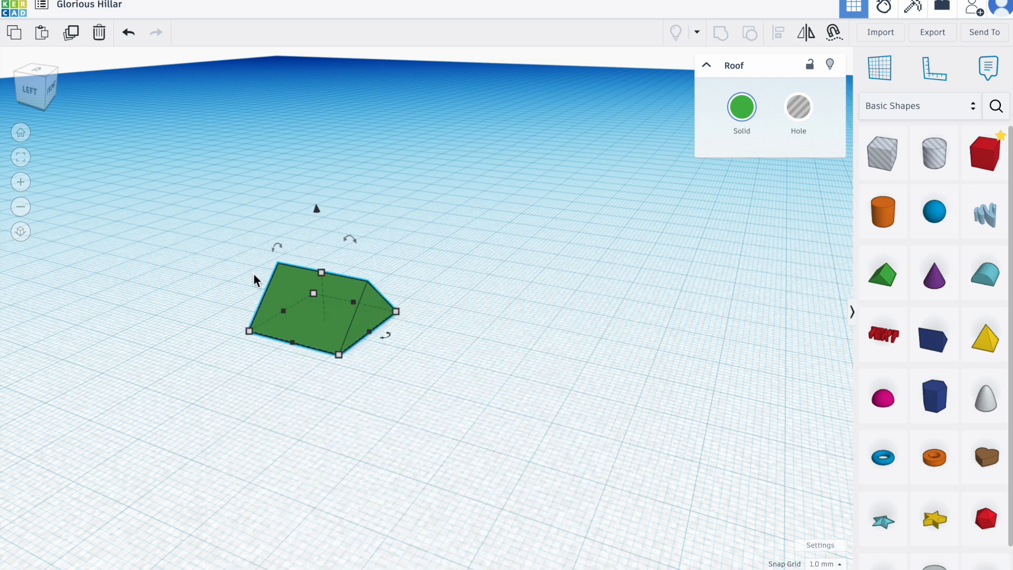
Rotate the roof 180° about its ridge direction so that it stands upside down on its ridge.
mouse_move(350, 238)
mouse_move(276, 245)
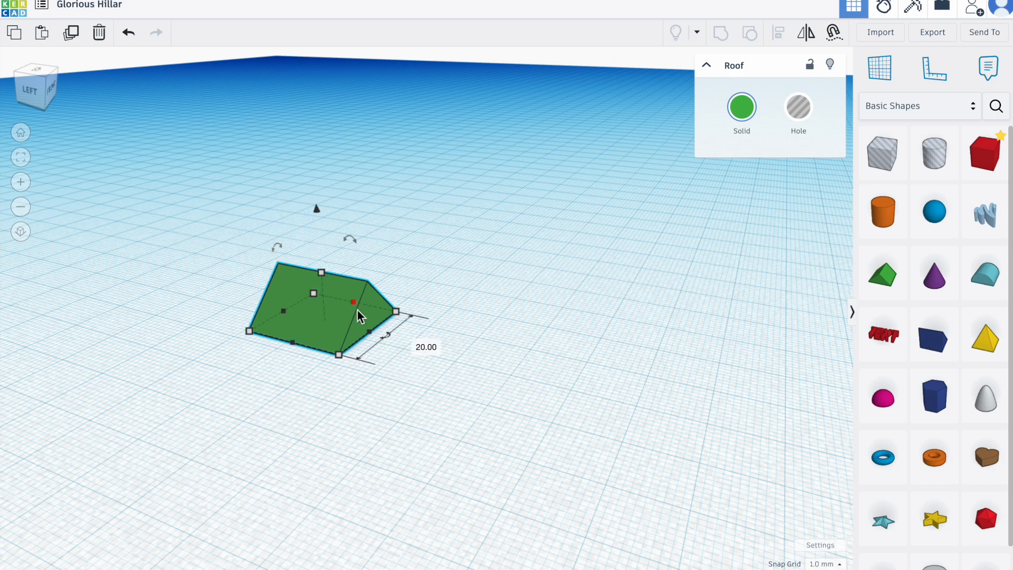
mouse_move(386, 336)
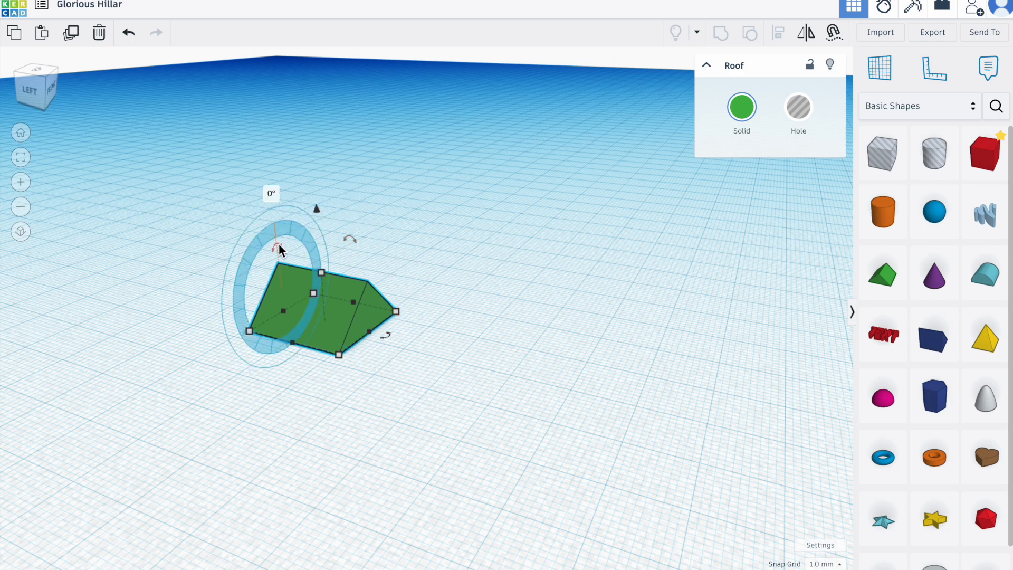
click(271, 194)
text(180)
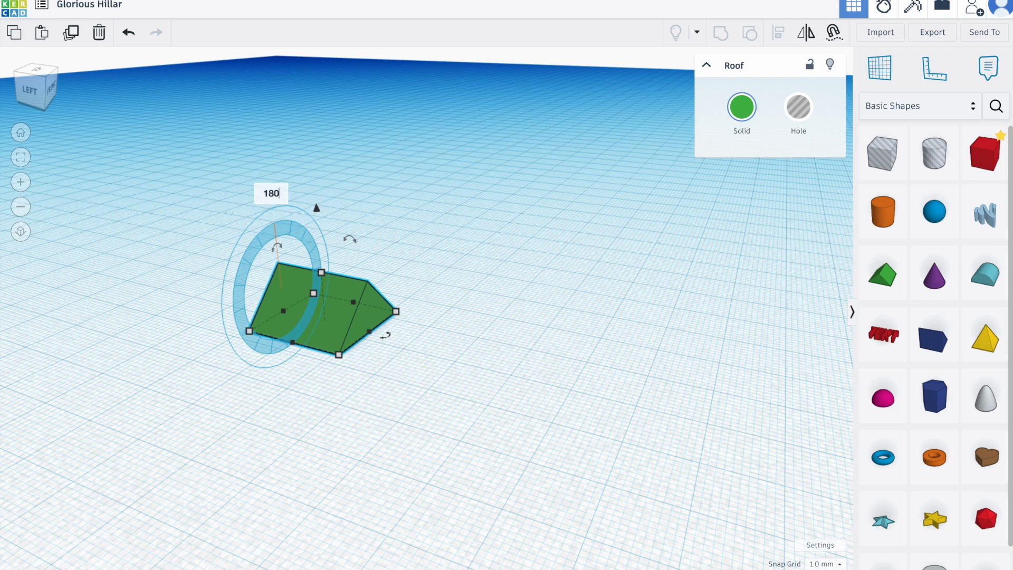
key(Return)
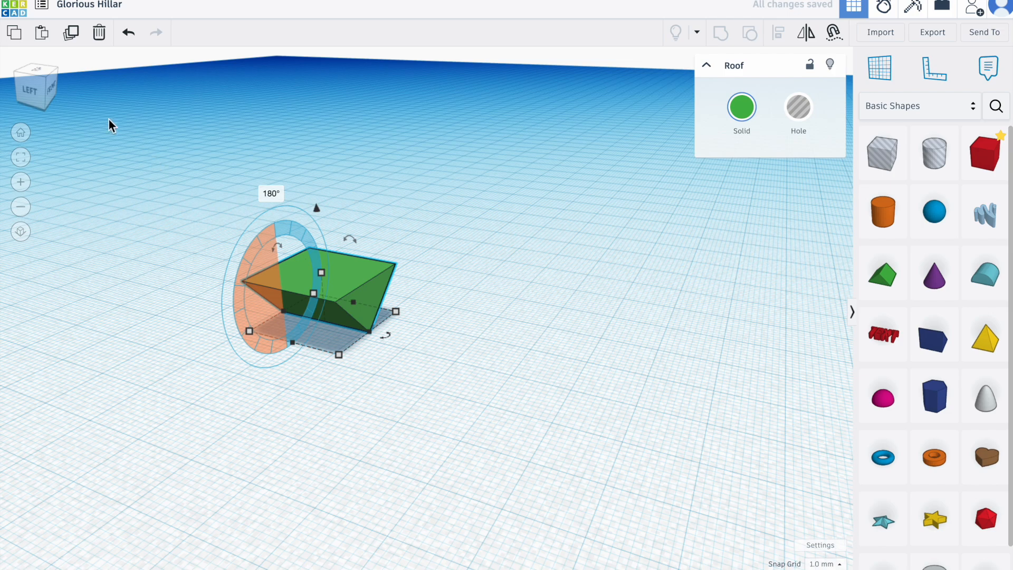
Place a ruler with its origin at the front-left corner of the inverted roof's base footprint.
click(52, 91)
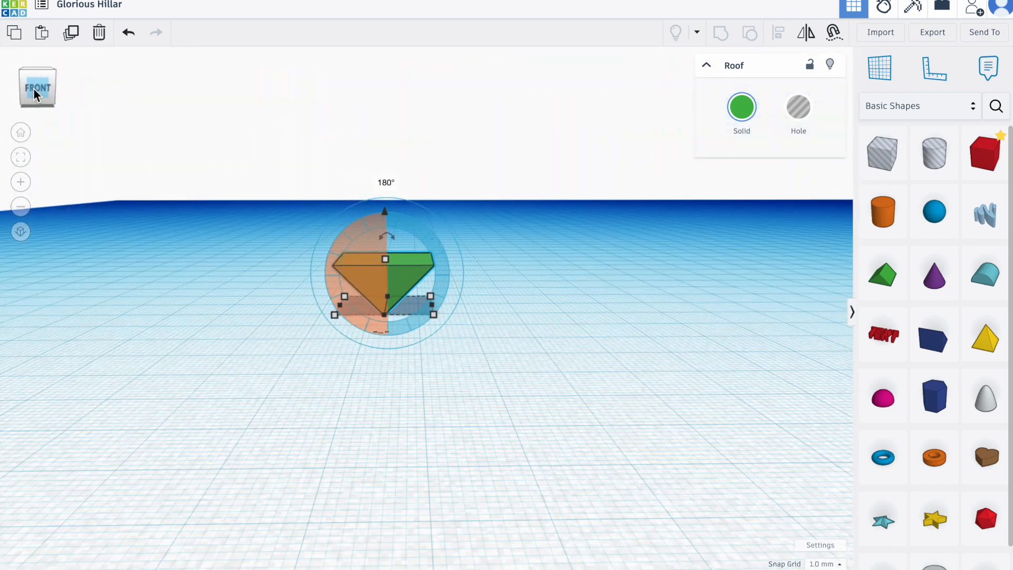
click(36, 88)
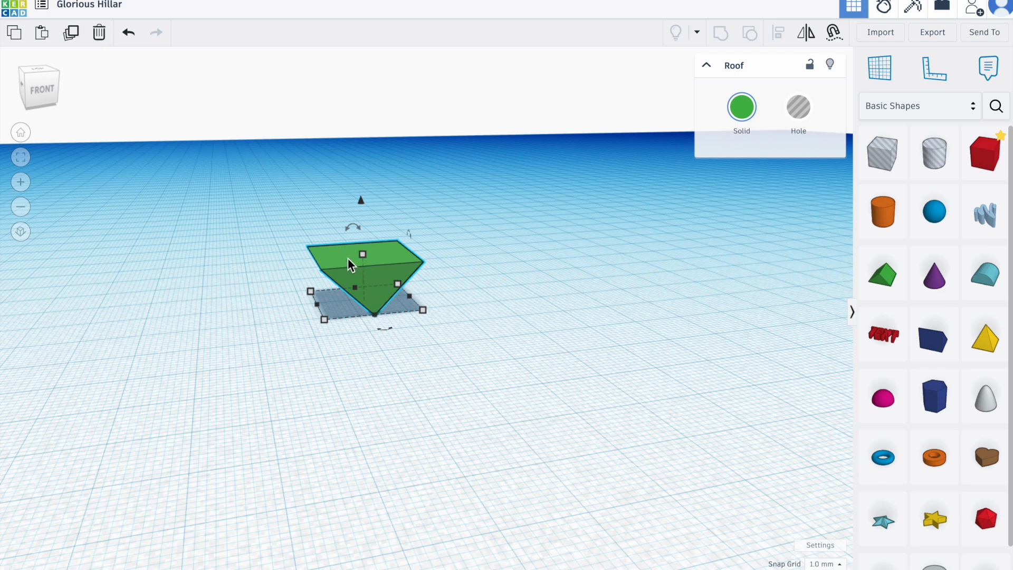
click(933, 79)
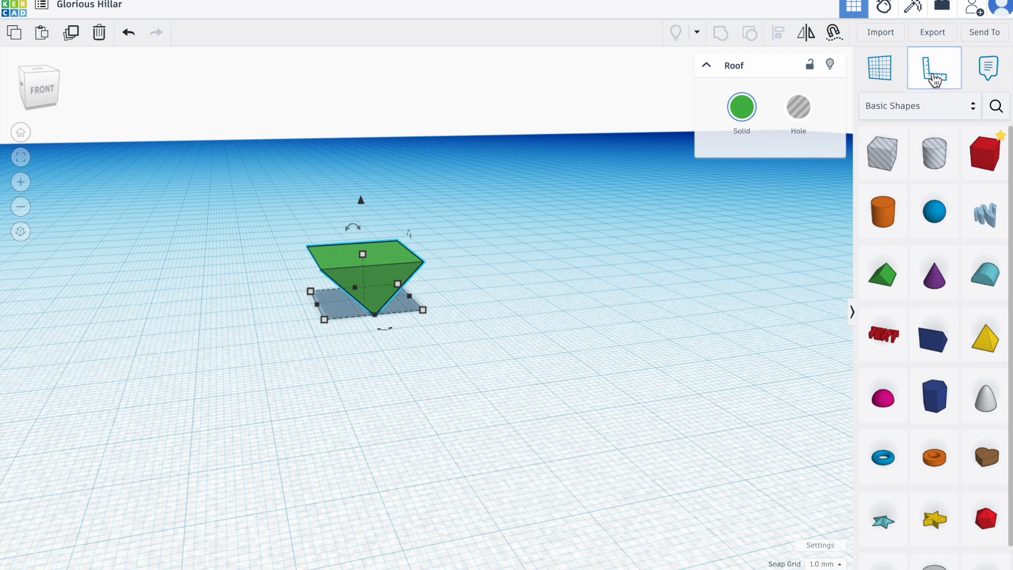
click(325, 319)
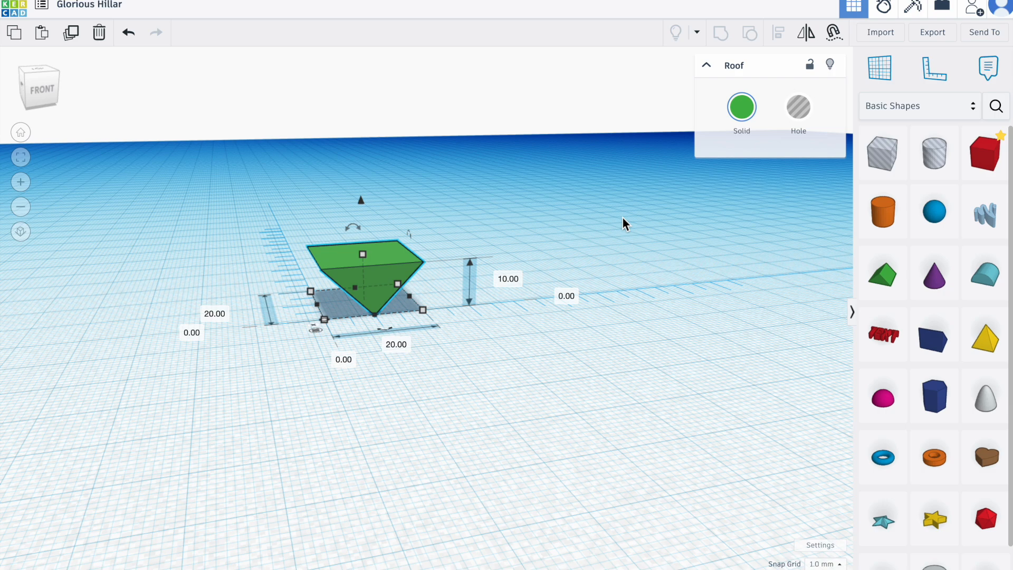
Consult the popsicle stick bridge photo and set the inverted roof's width to 71 mm.
key(super+Tab)
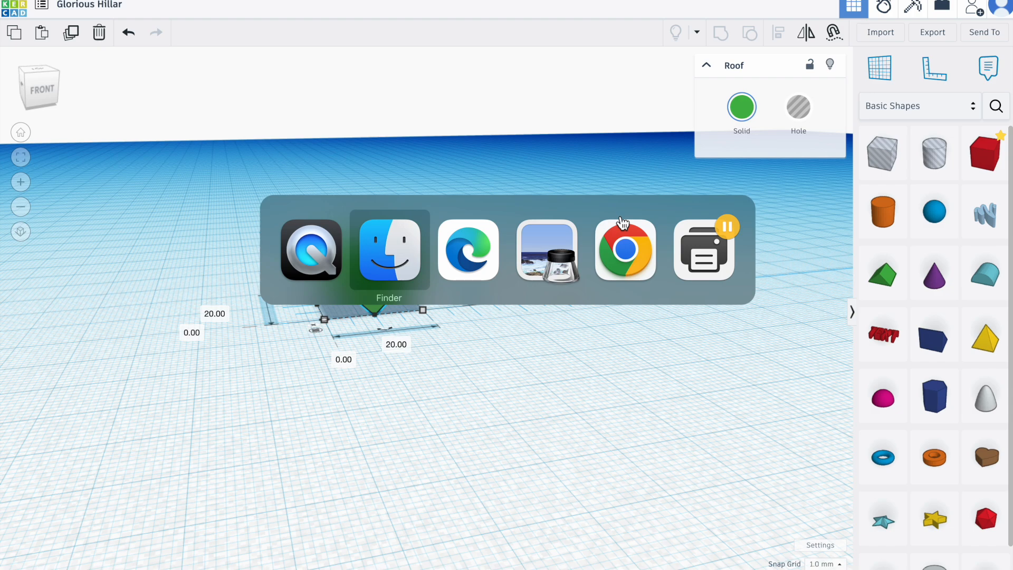
key(super+Tab)
key(super+Tab)
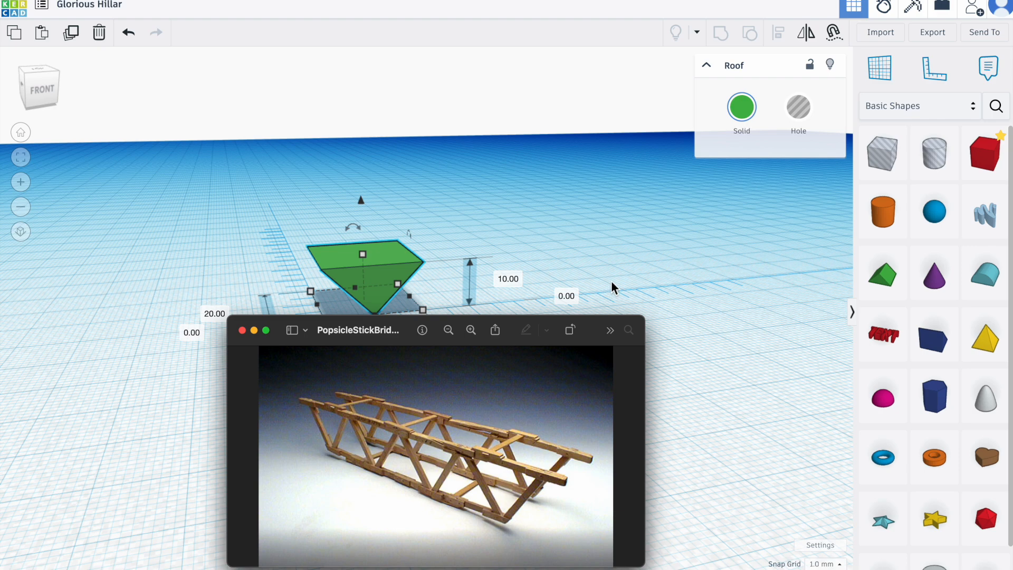
click(627, 275)
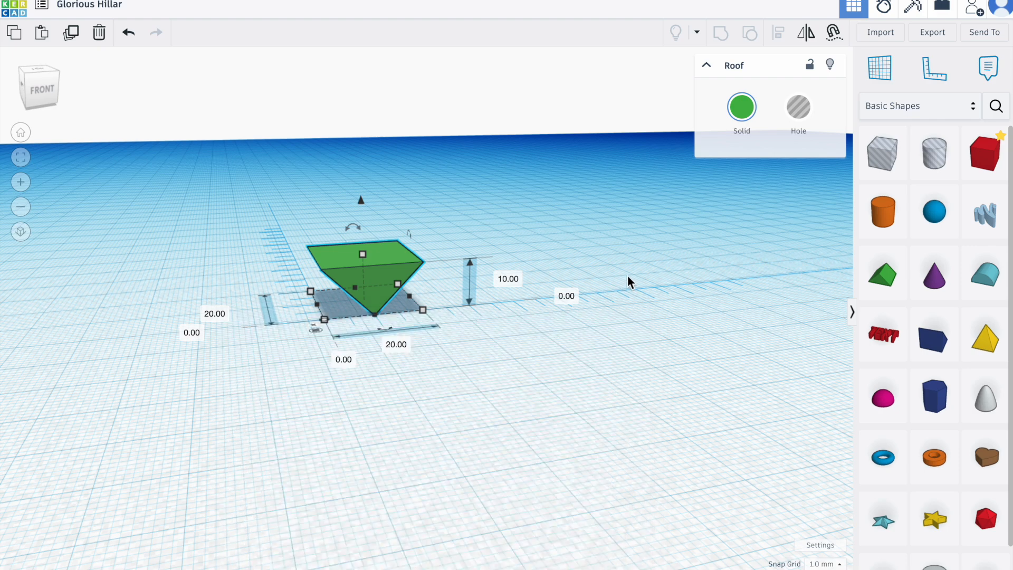
click(390, 344)
text(71)
key(Return)
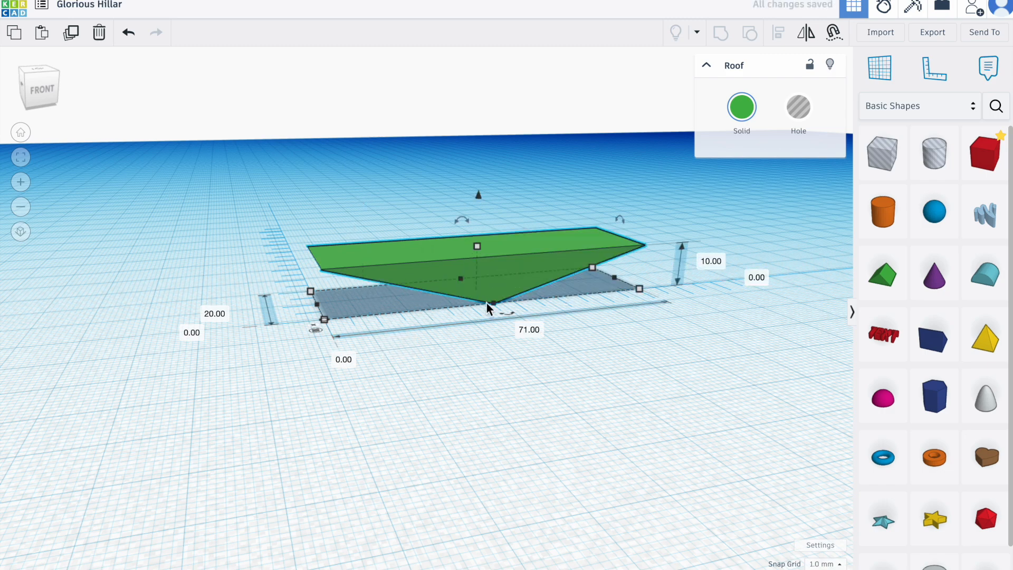
Check the bridge photo again and set the inverted roof's height to 110 mm.
key(super+Tab)
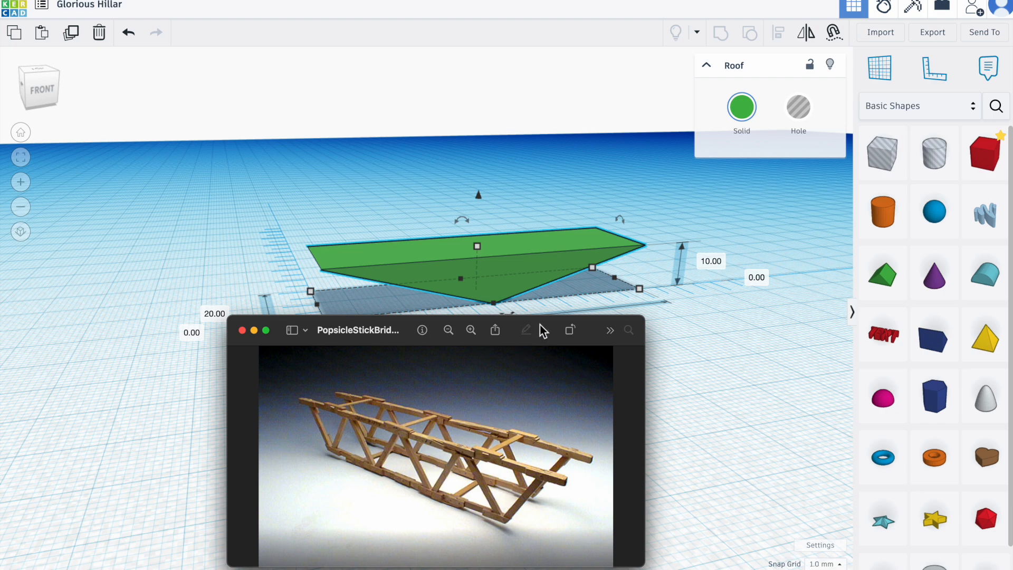
click(707, 260)
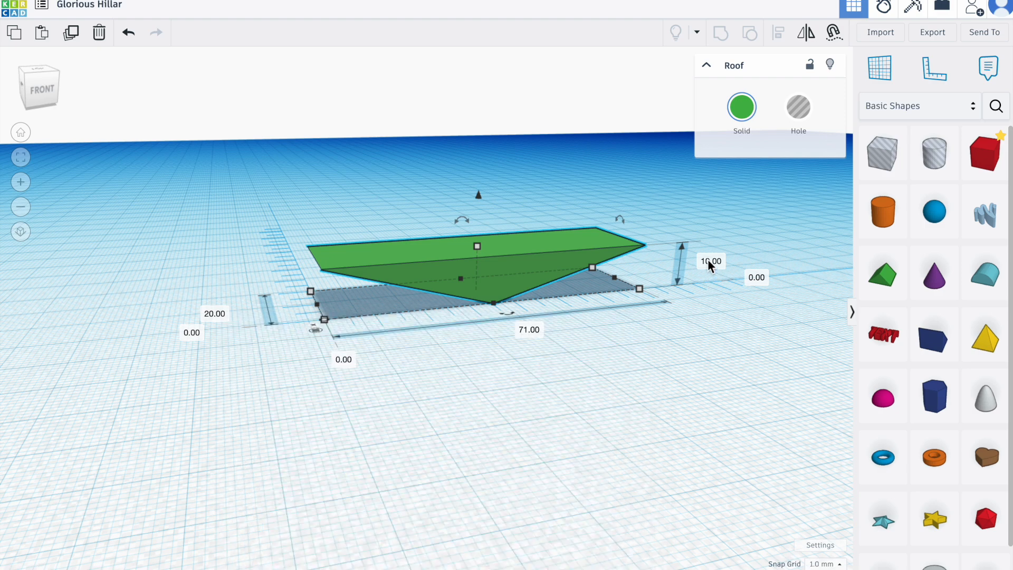
click(709, 261)
text(110)
key(Return)
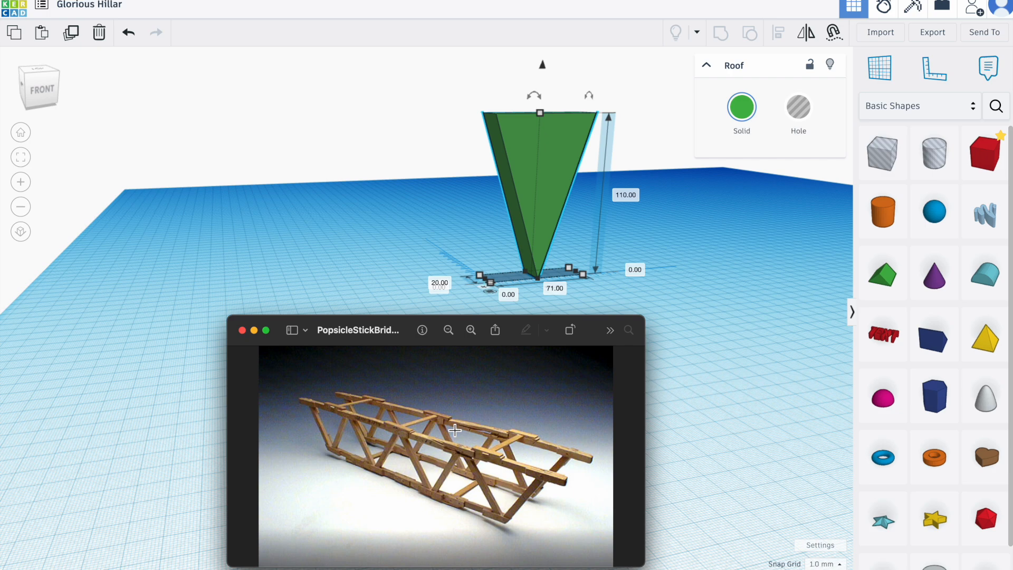
Set the inverted roof's height to 91 mm.
click(622, 194)
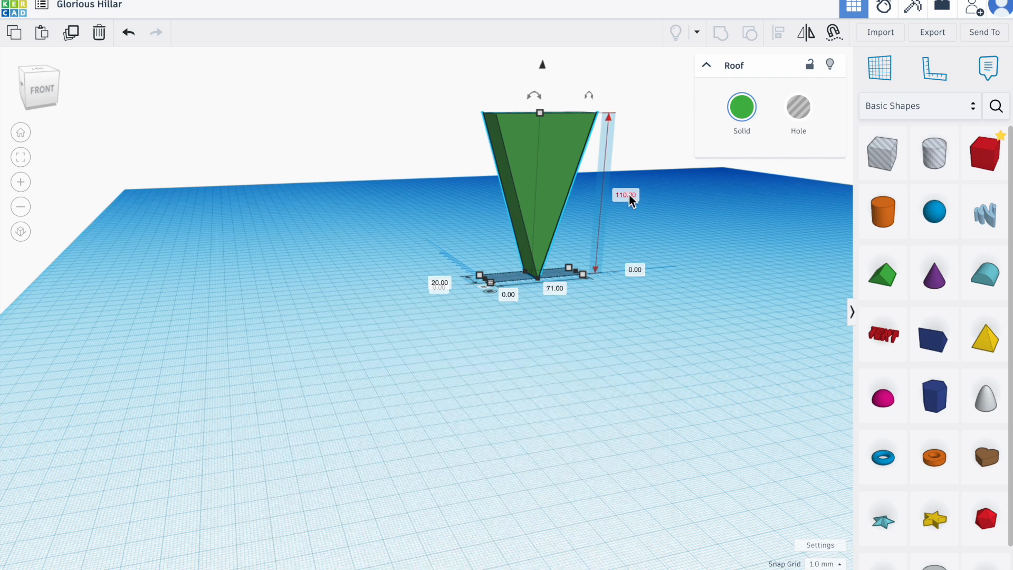
text(90)
key(Return)
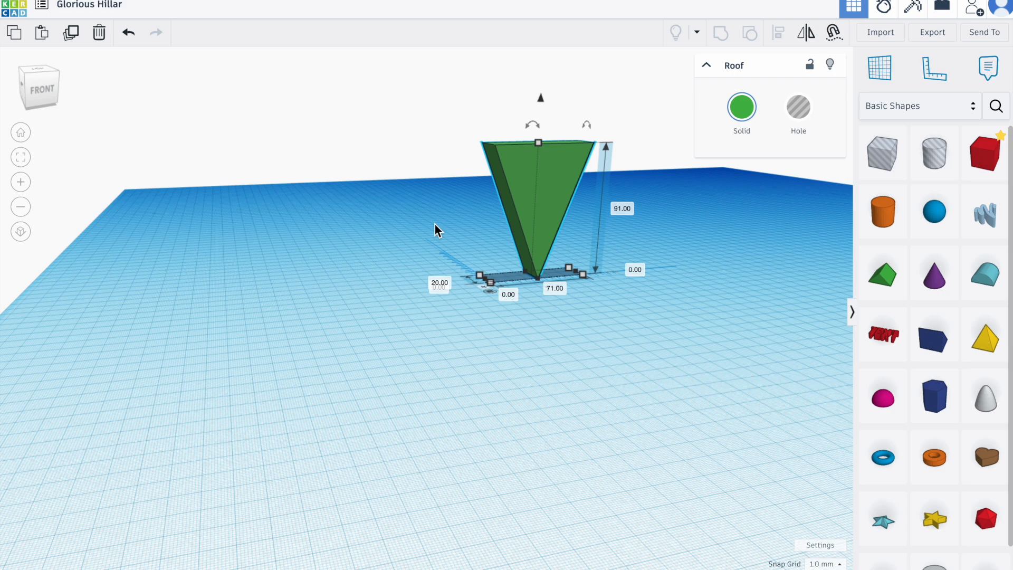
Set the inverted roof's front-to-back depth to 10 mm and deselect it.
click(60, 101)
click(59, 101)
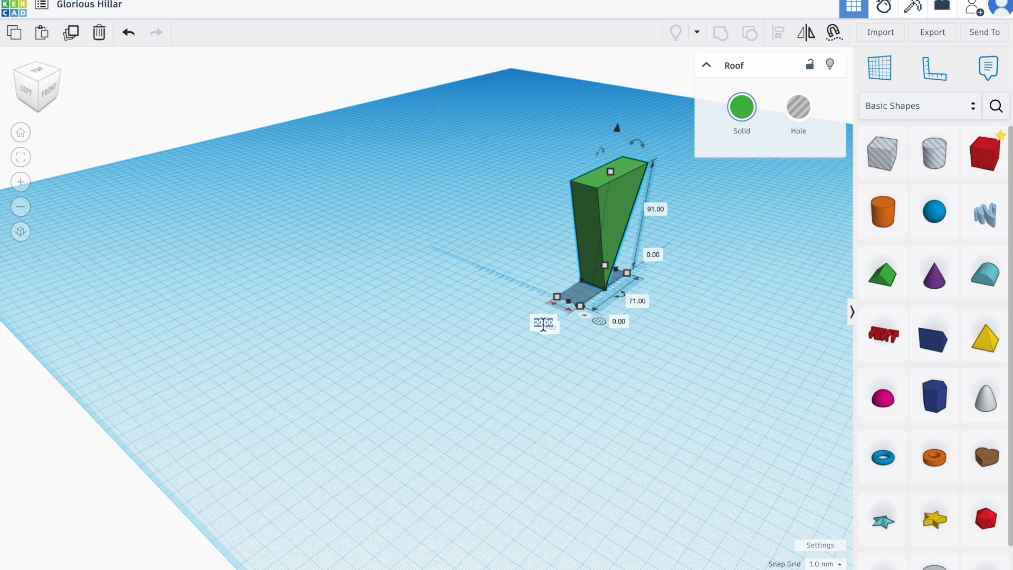
text(10)
key(Return)
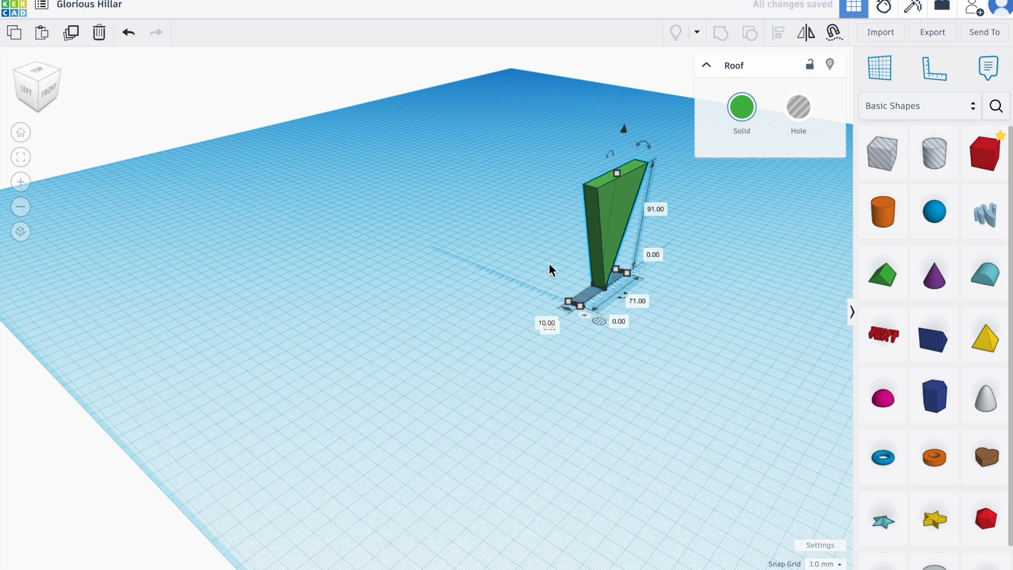
click(521, 255)
Duplicate the thin green roof and move the copy about 22 mm forward, in front of the original.
drag(51, 96, 45, 96)
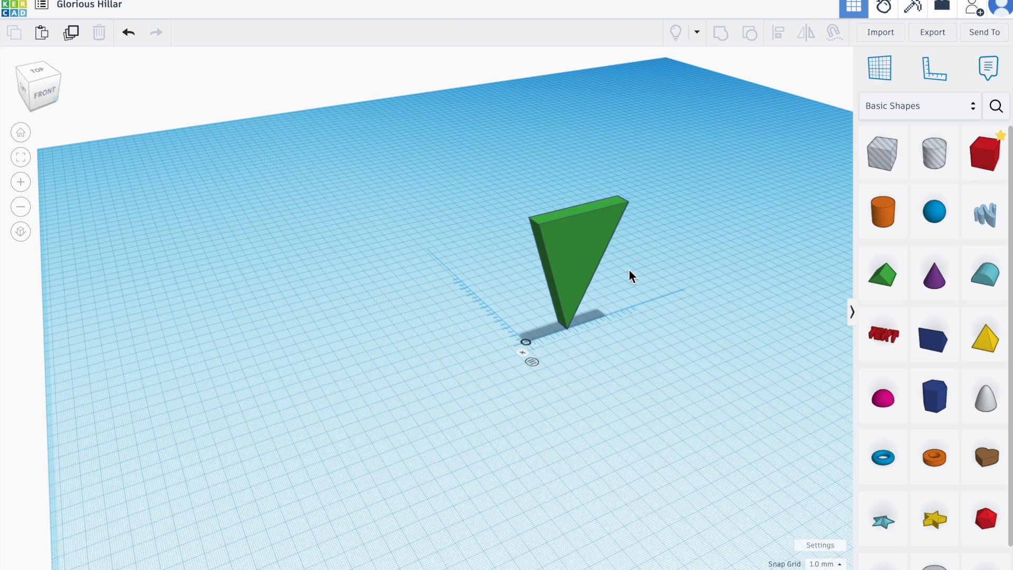
click(581, 251)
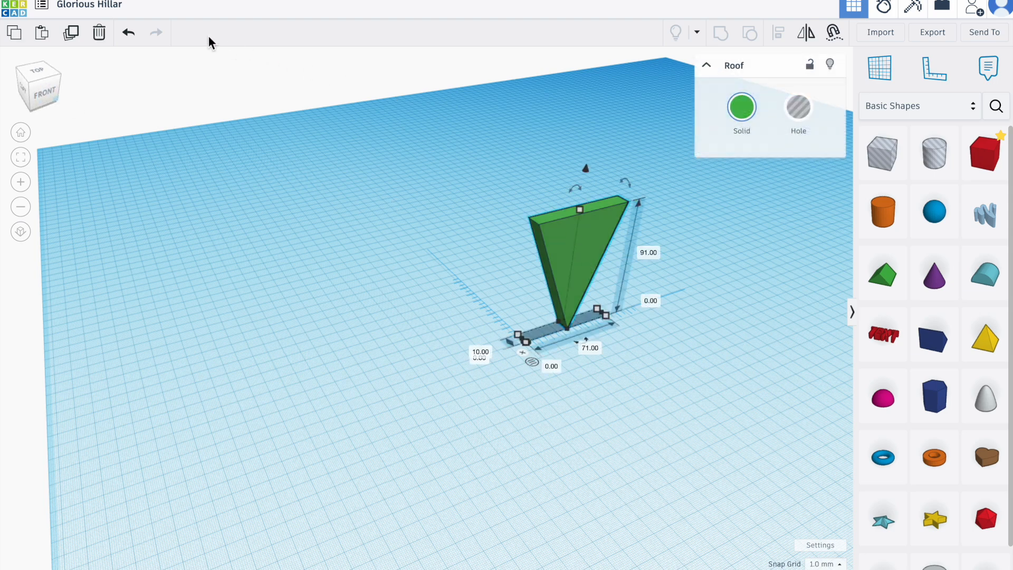
click(78, 36)
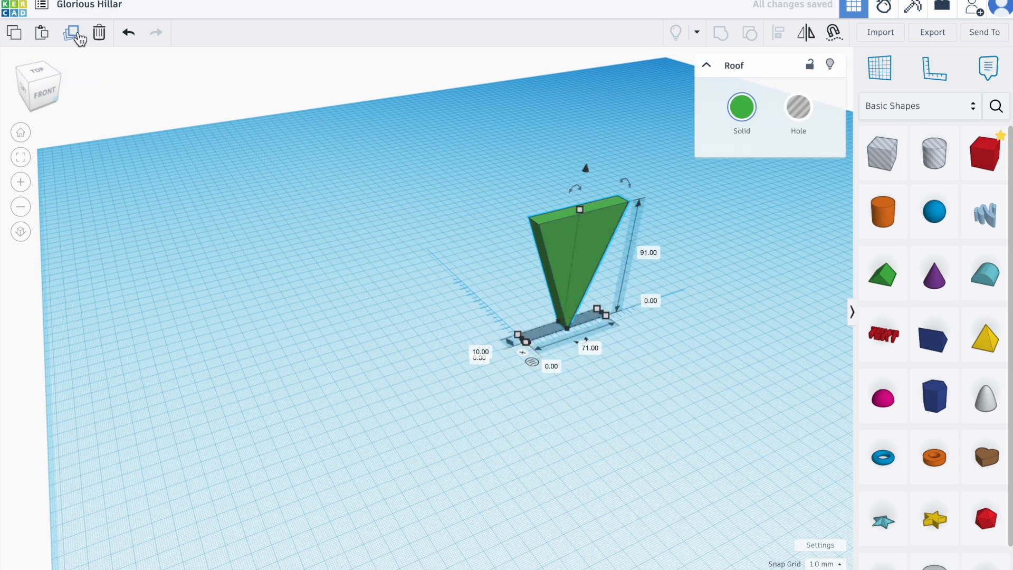
drag(581, 238, 597, 257)
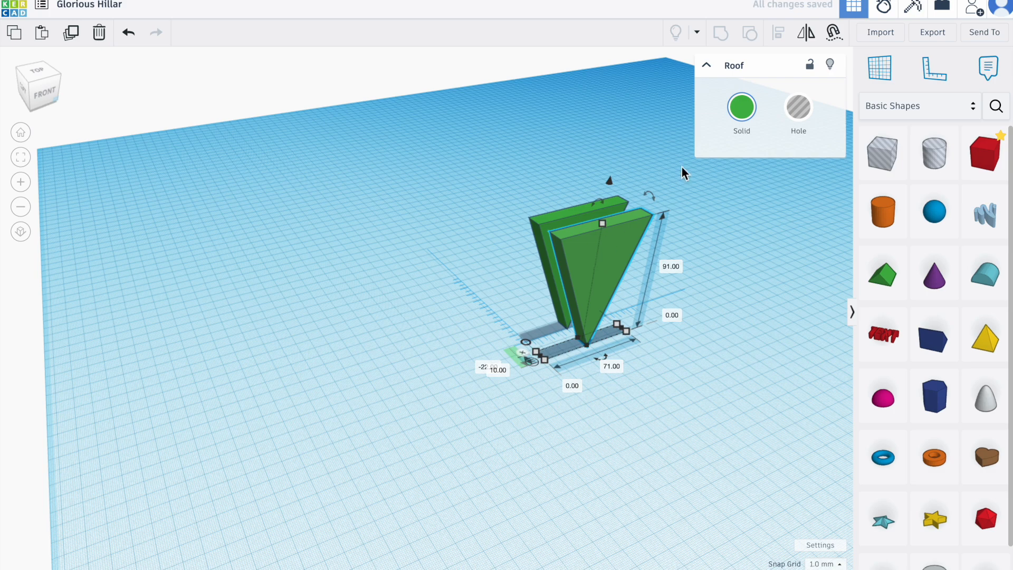
Turn the front roof copy into a hole and set its height to 81.5 mm.
click(799, 109)
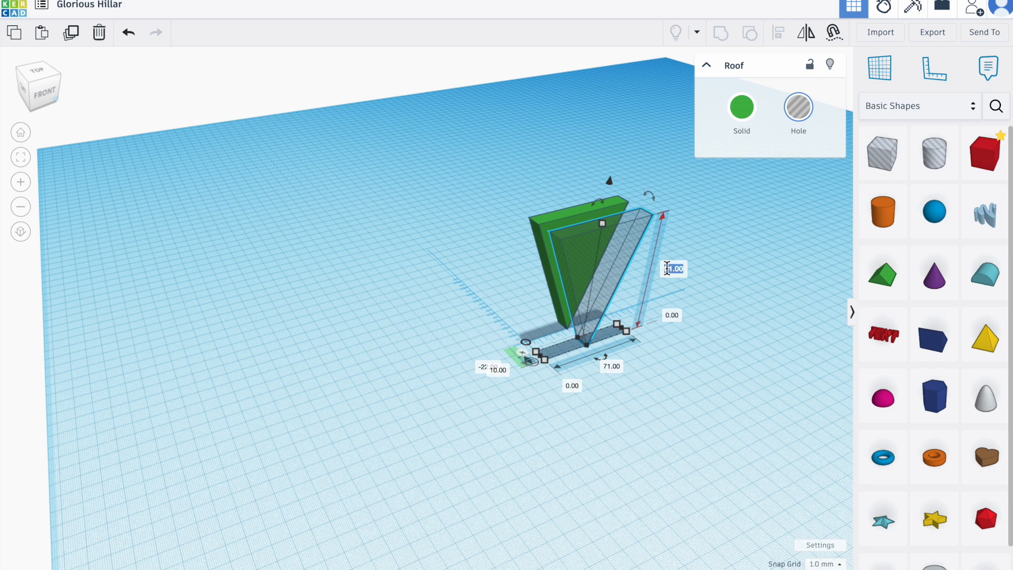
text(81.5)
key(Return)
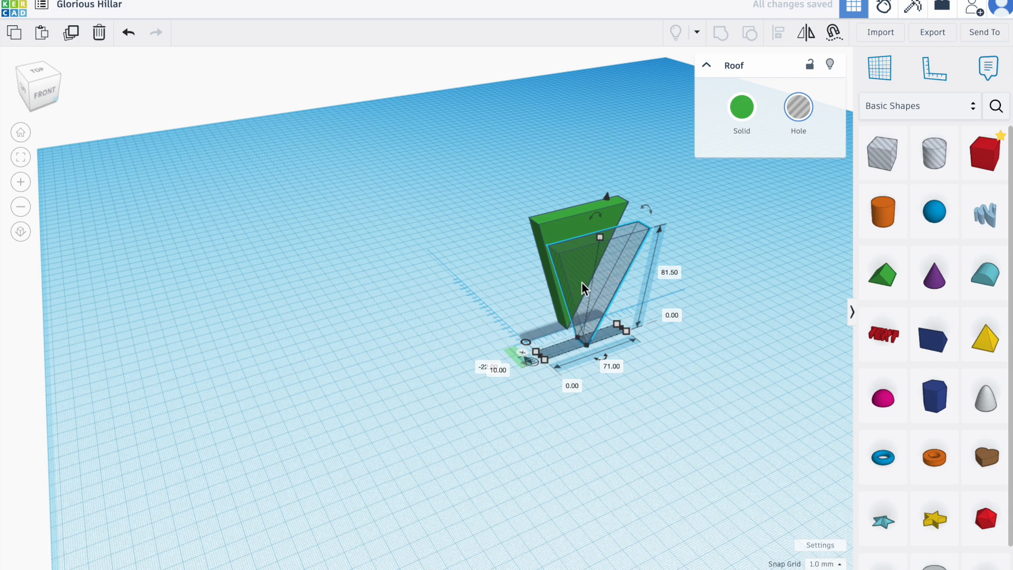
Raise the hole roof to 9.5 mm above the workplane.
drag(609, 197, 608, 192)
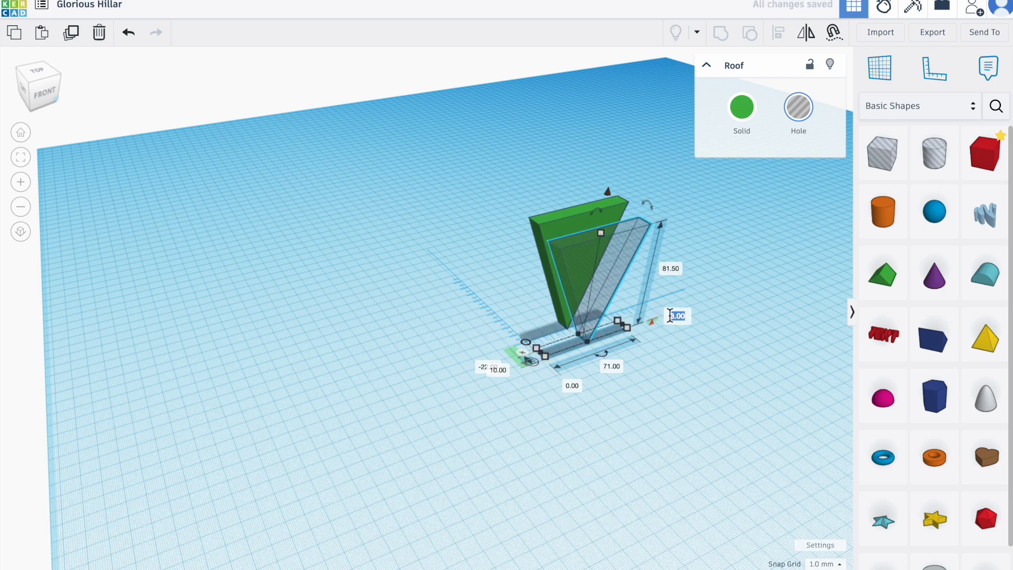
text(9.5)
key(Return)
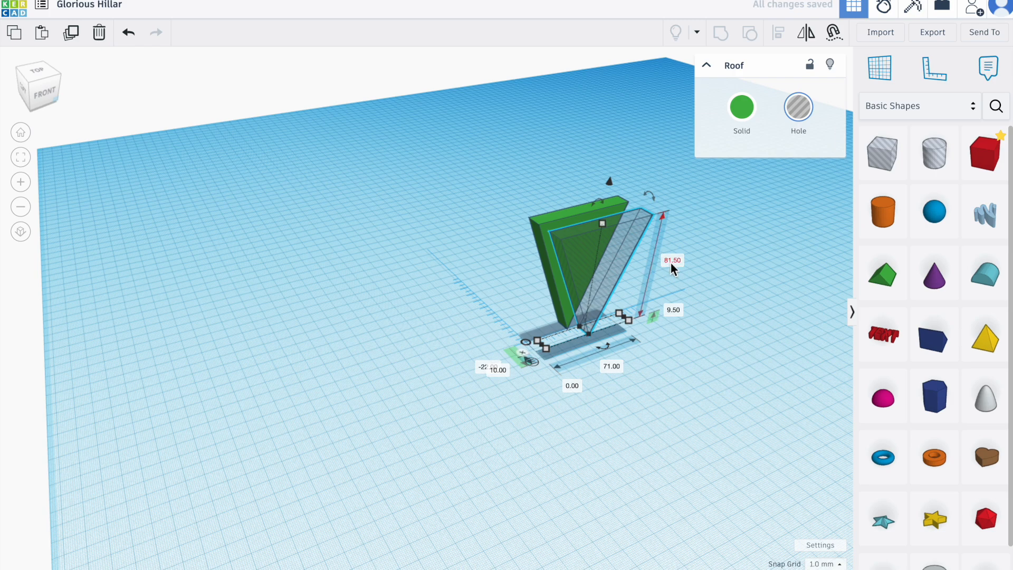
Compare the hole roof with the green roof from the front and set the hole's height to 72 mm.
click(48, 91)
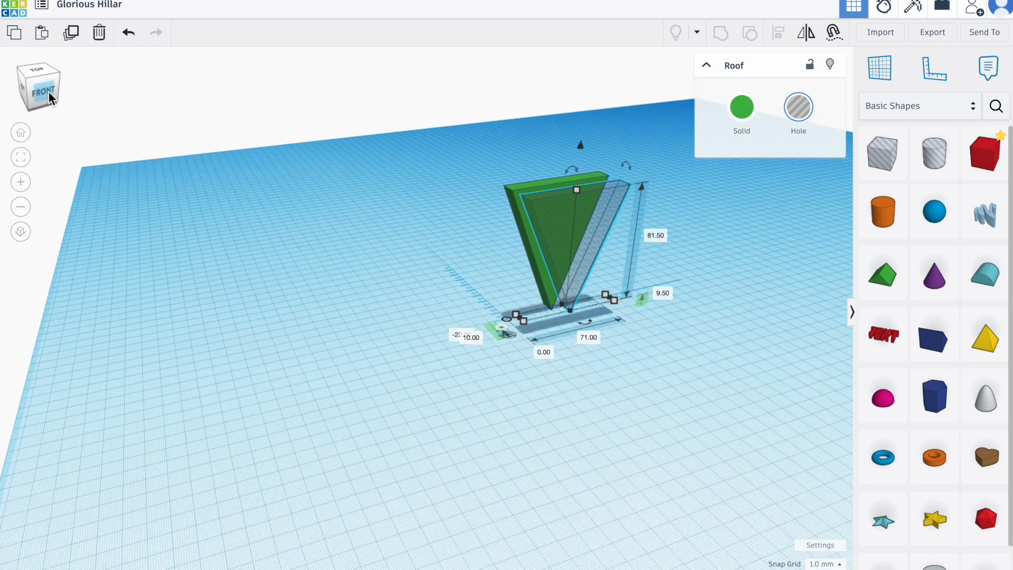
click(43, 83)
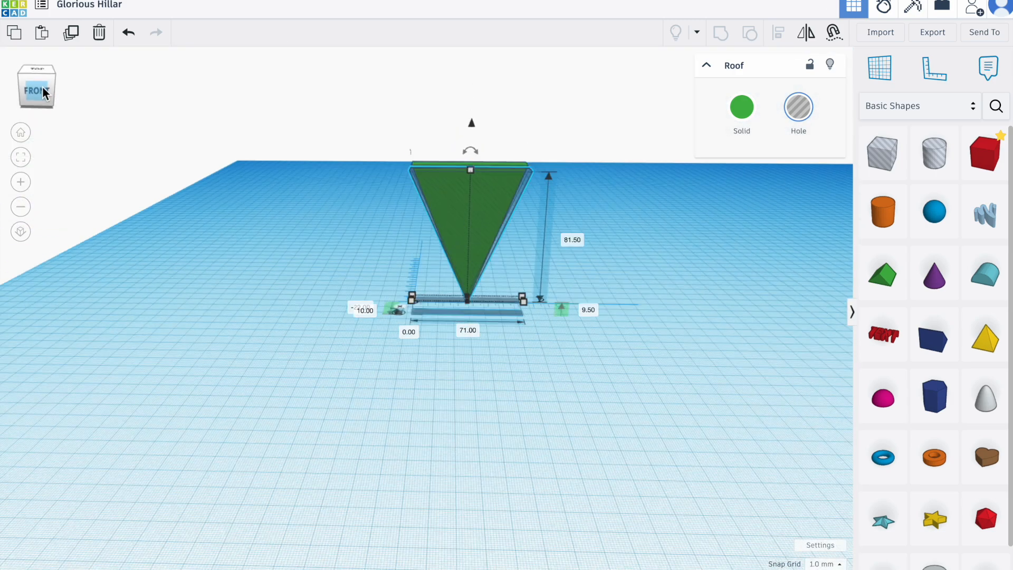
drag(42, 84, 50, 88)
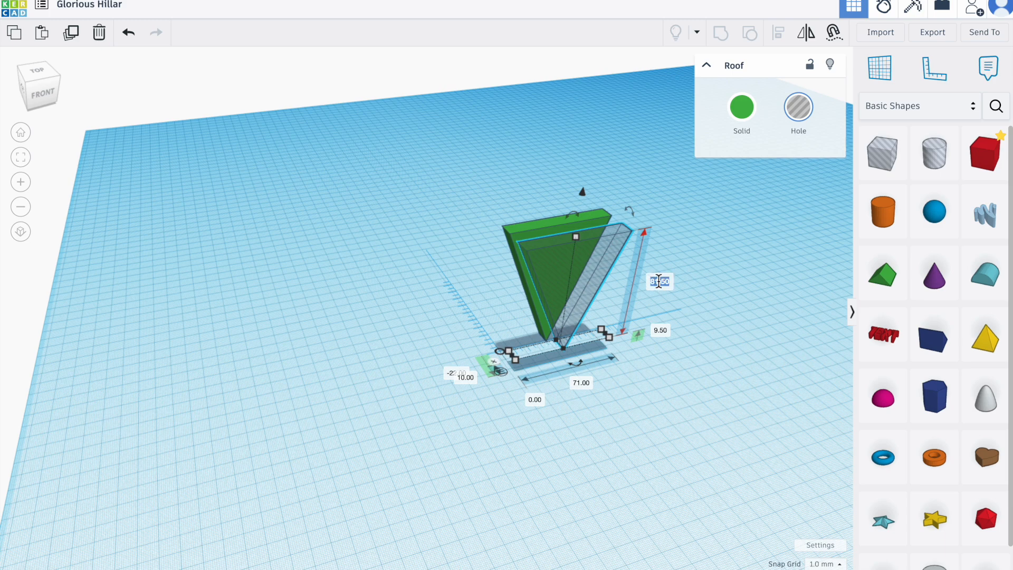
text(72)
key(Return)
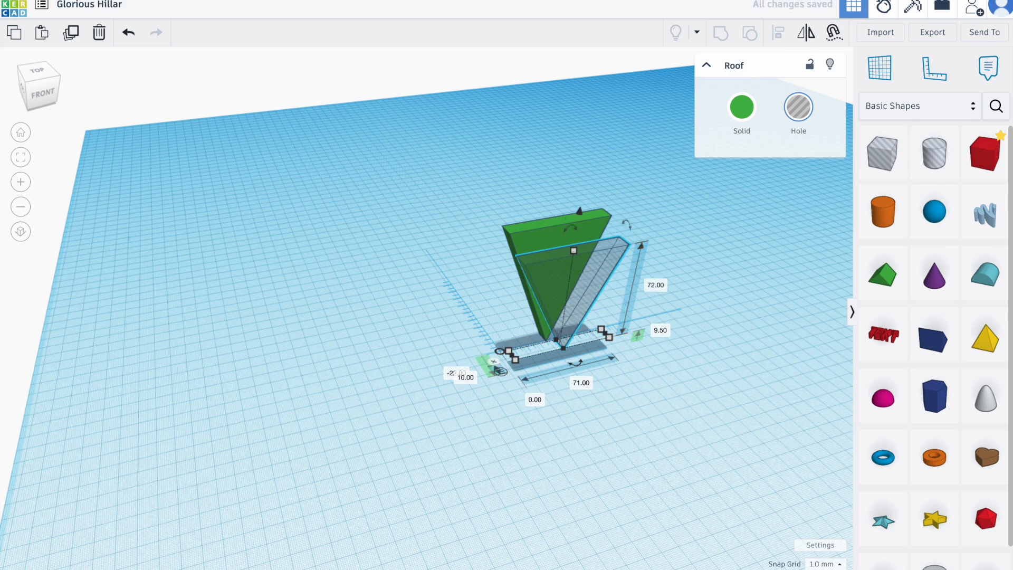
Narrow the hole roof to a width of 52 mm and compare it with the green roof from the front.
click(49, 90)
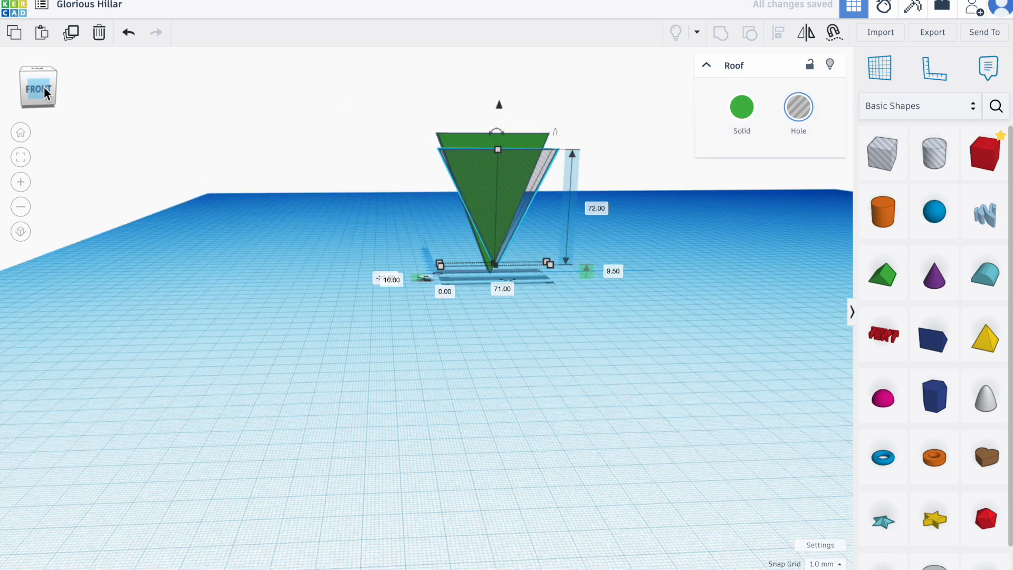
click(44, 87)
click(41, 87)
drag(41, 87, 52, 89)
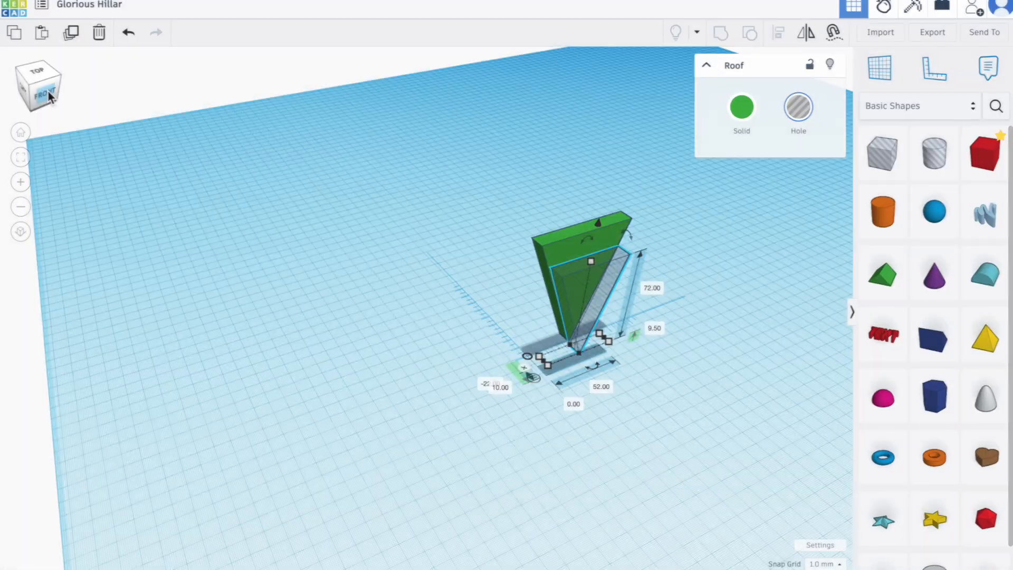
click(48, 91)
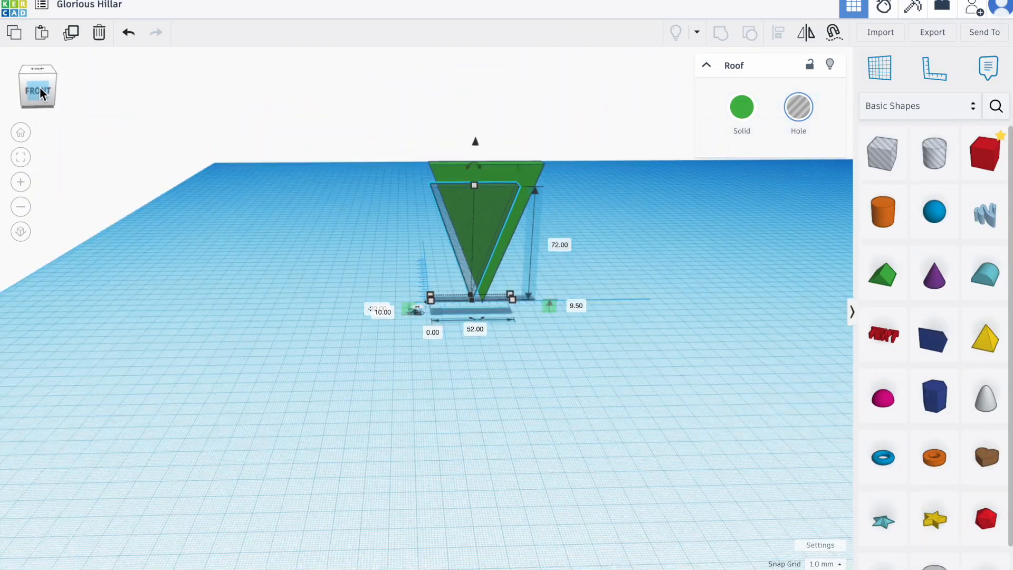
Select both roofs and align the hole with the green roof, centred across the width and matched in depth.
shift+click(506, 168)
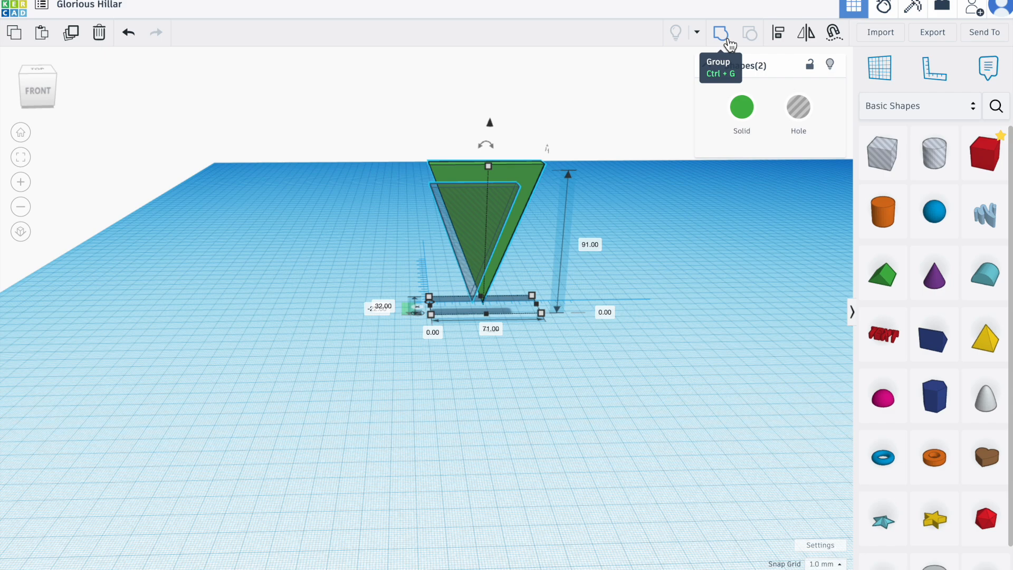
click(781, 34)
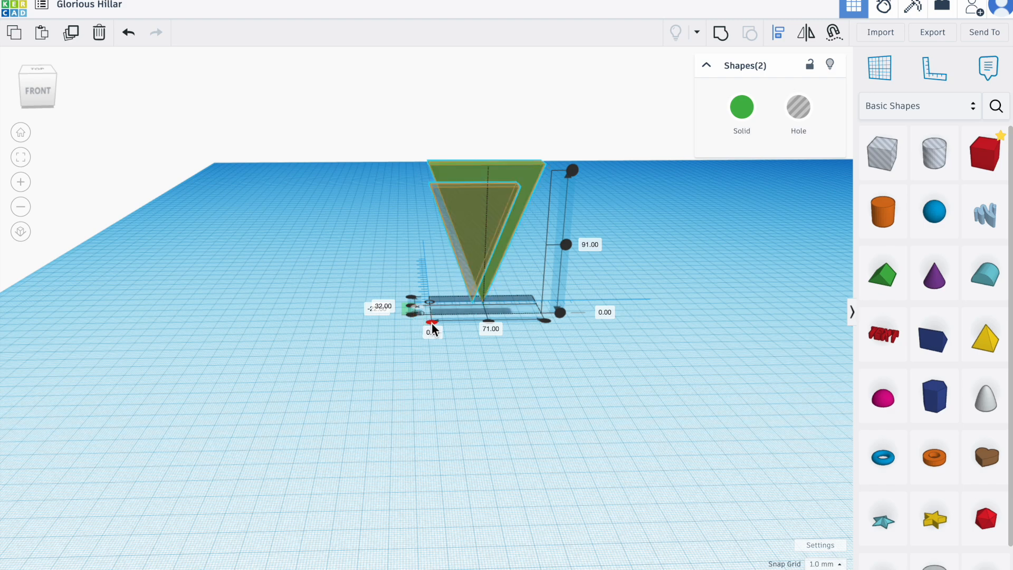
click(491, 321)
click(47, 88)
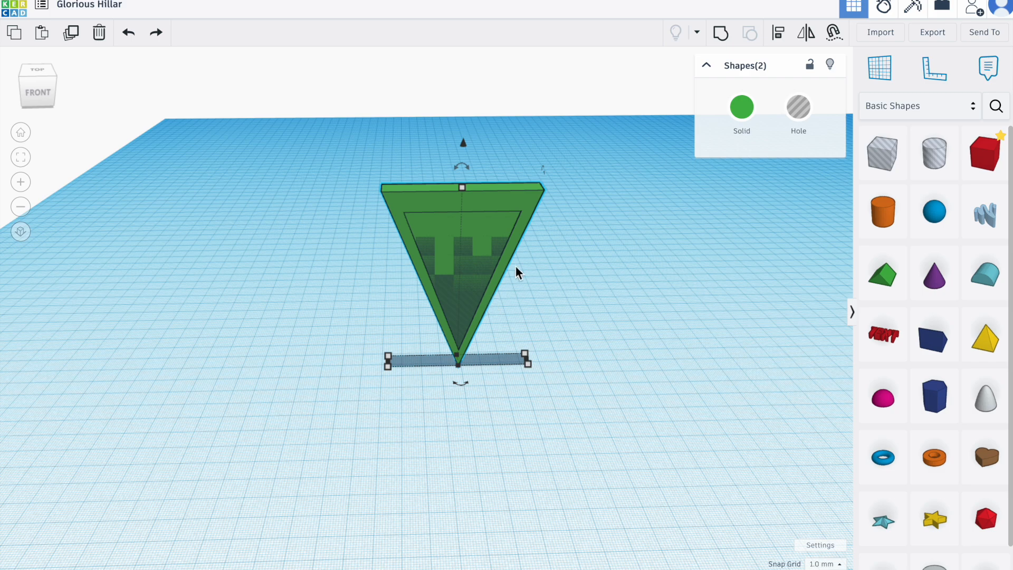
Raise the hole roof to 13 mm above the workplane, judging the frame's wall thickness in a flat front view.
click(780, 35)
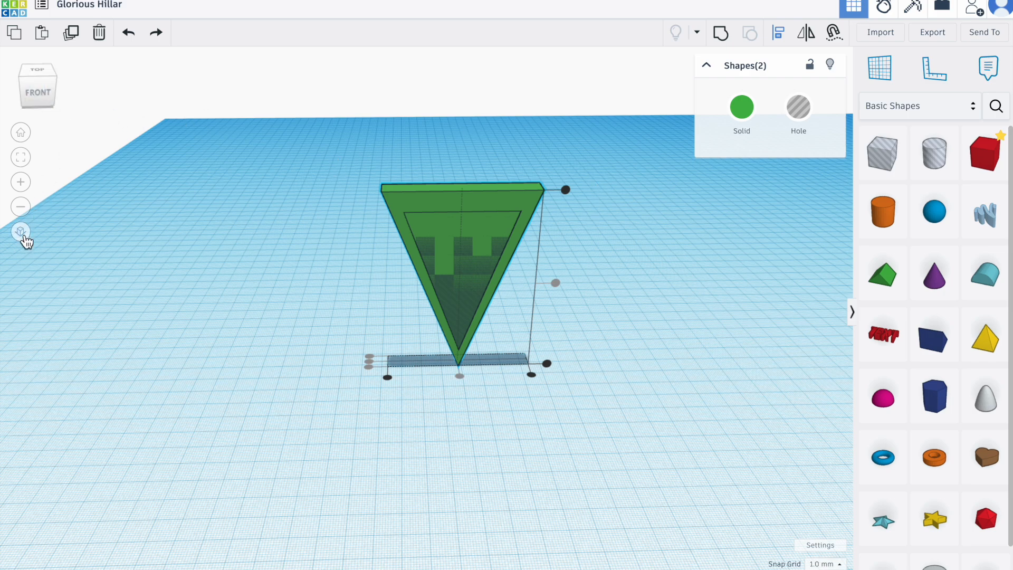
click(22, 236)
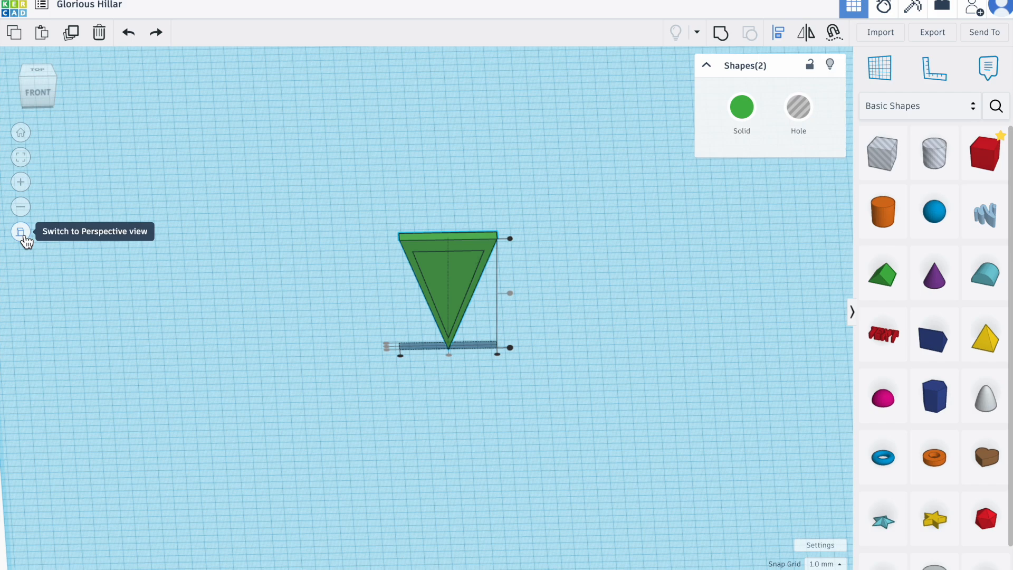
click(23, 236)
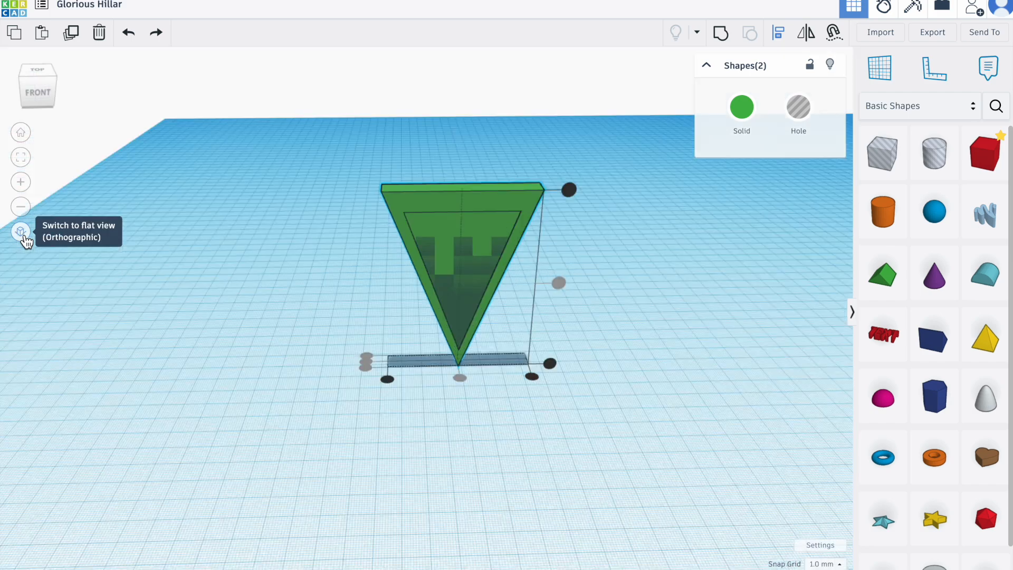
click(39, 91)
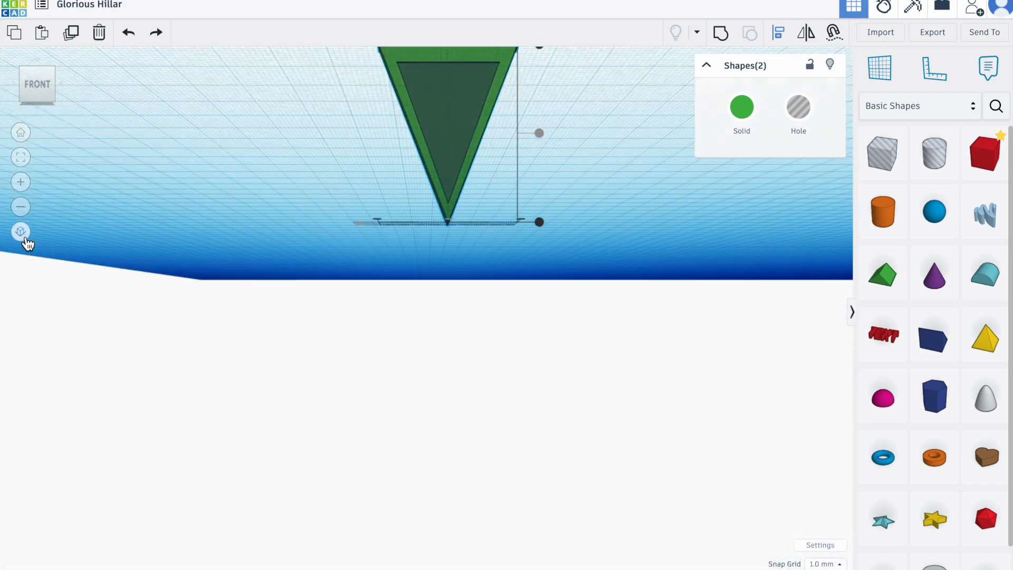
click(23, 236)
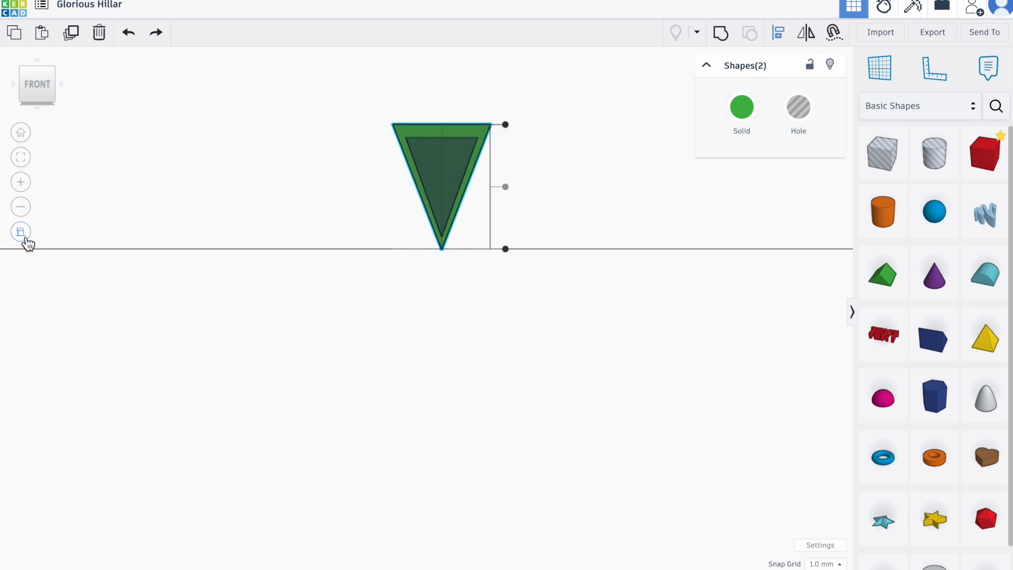
click(549, 96)
click(444, 168)
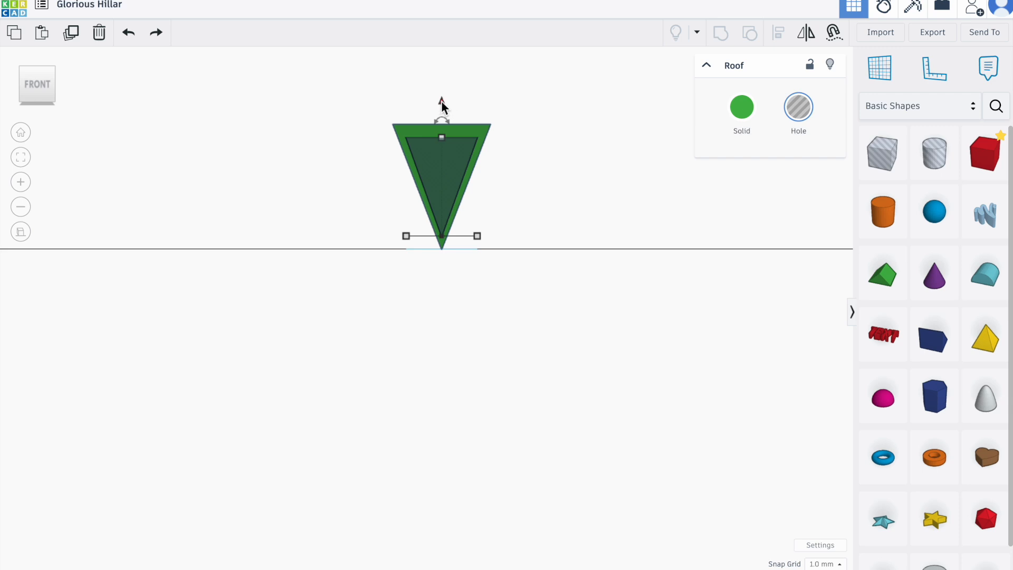
drag(442, 100, 442, 97)
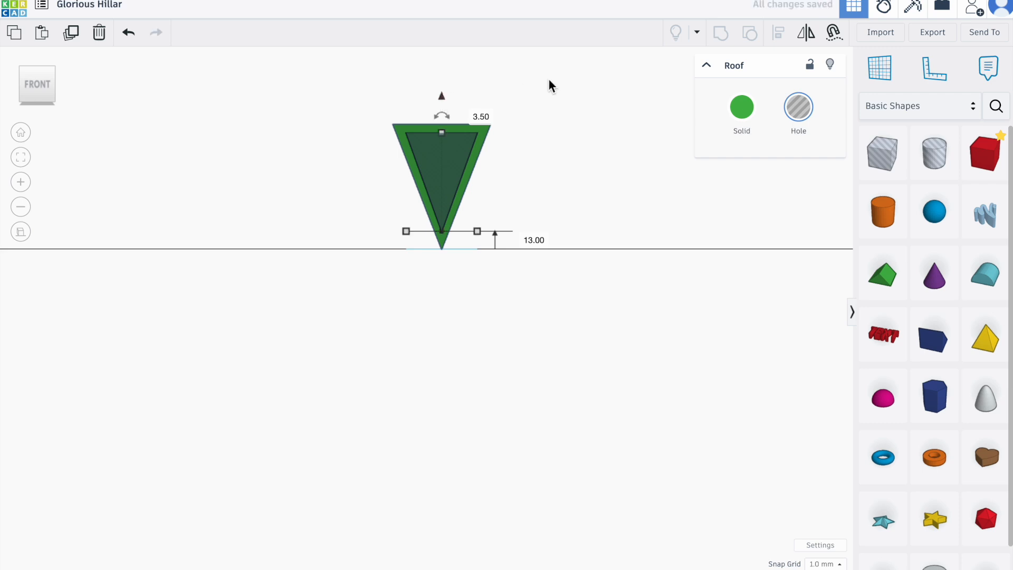
click(549, 80)
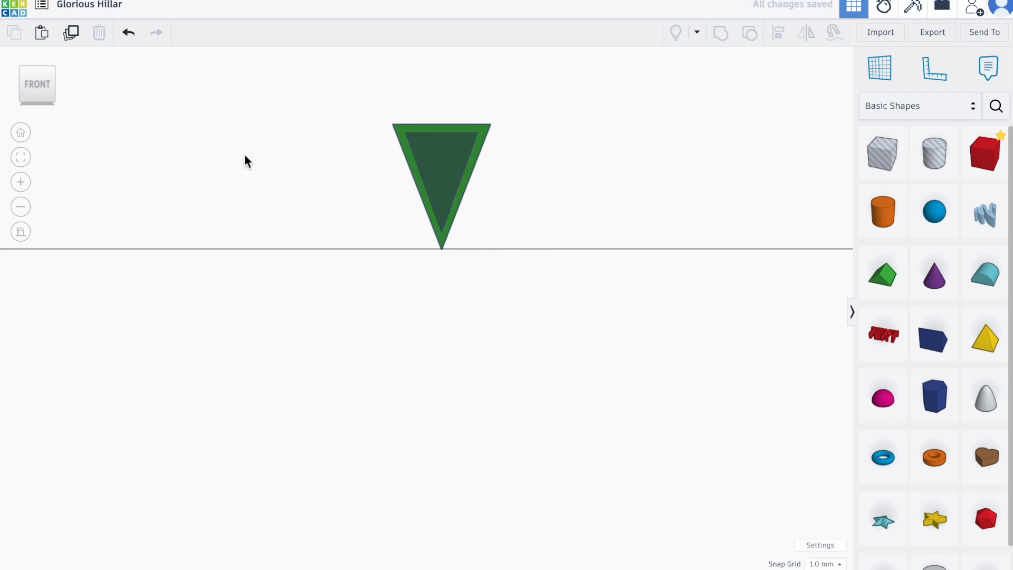
Group the green roof with the hole roof to cut out the open triangular frame.
click(22, 234)
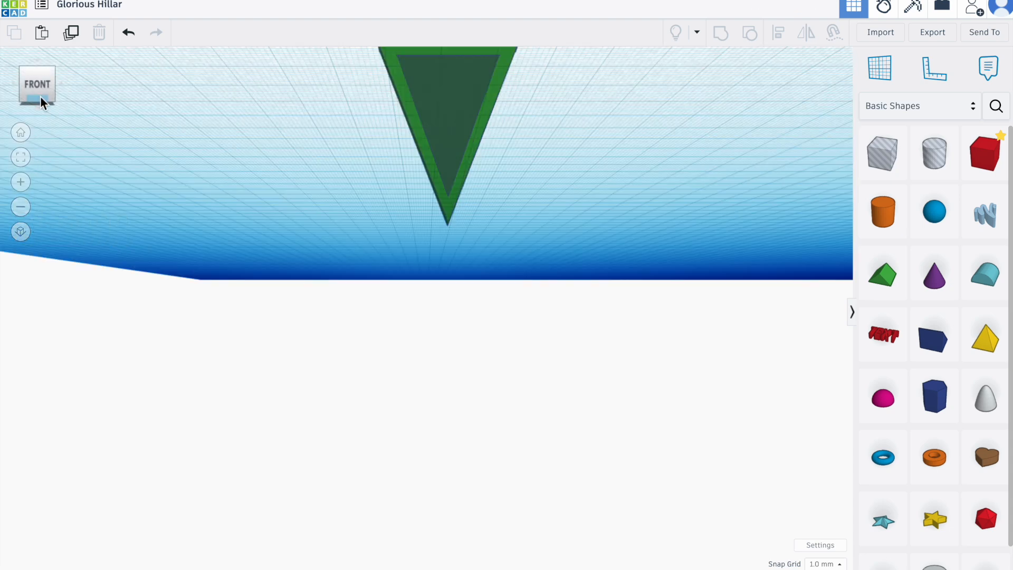
drag(40, 94, 66, 111)
drag(355, 134, 580, 308)
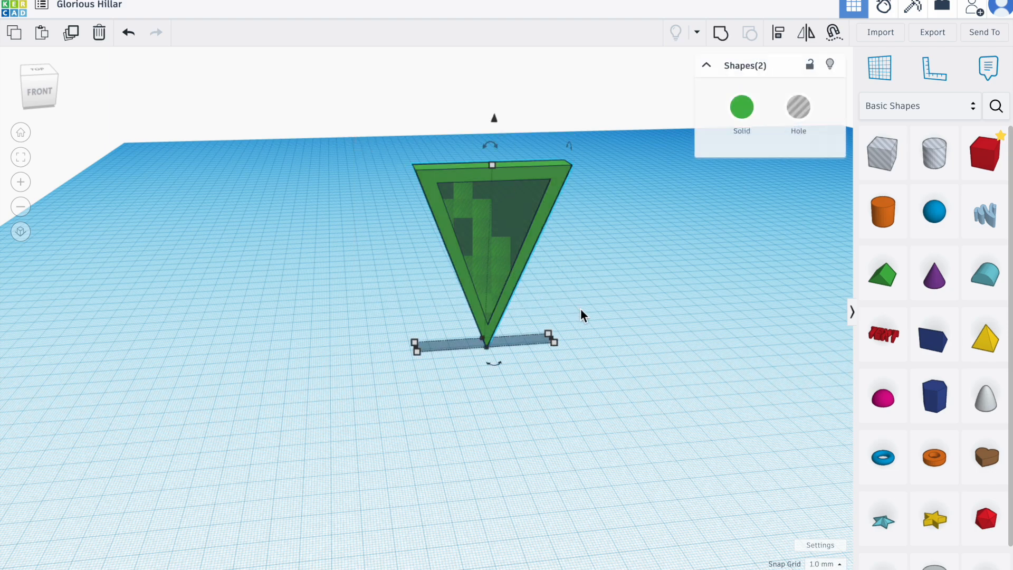
click(721, 32)
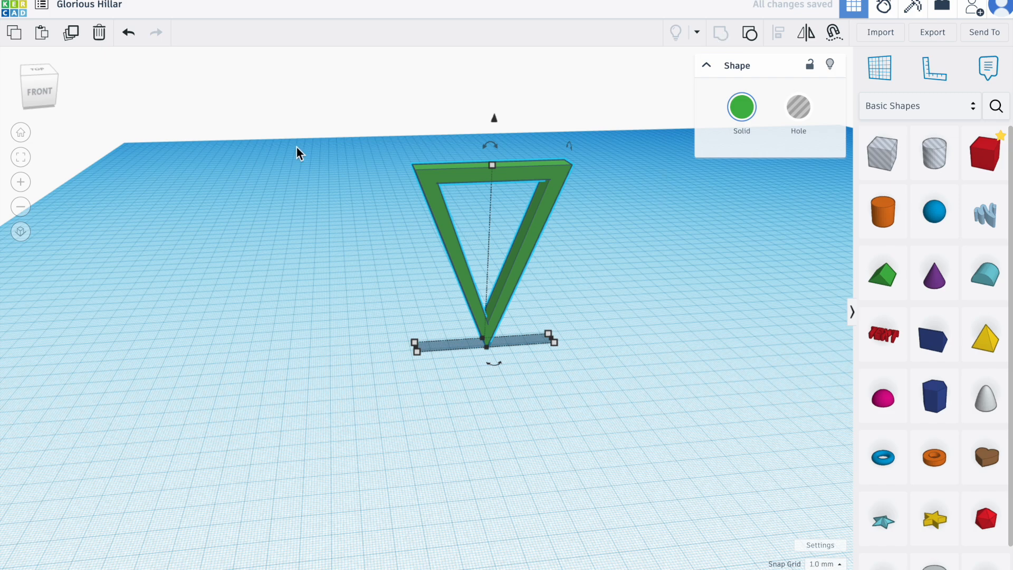
drag(39, 88, 37, 89)
click(36, 90)
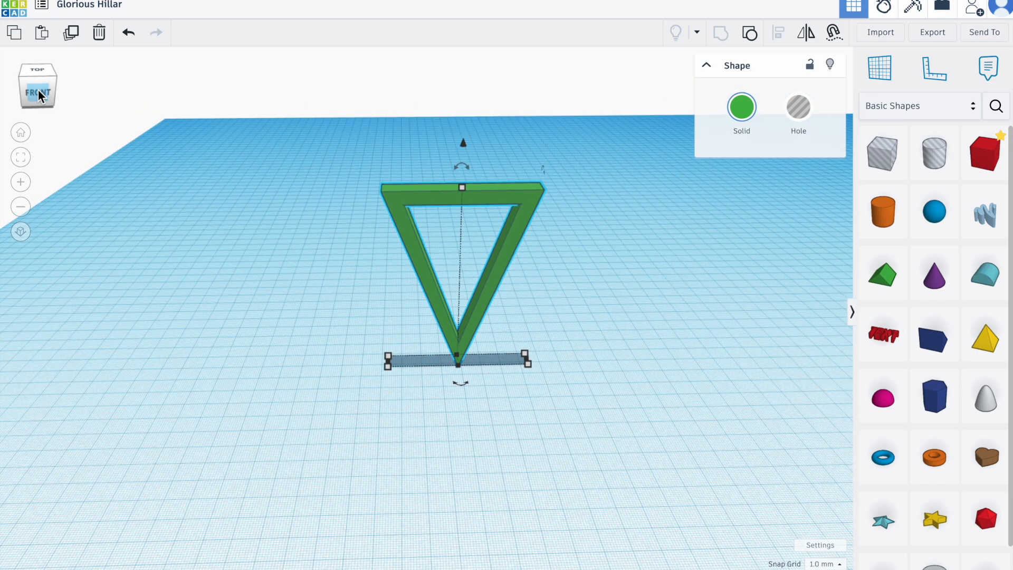
click(274, 159)
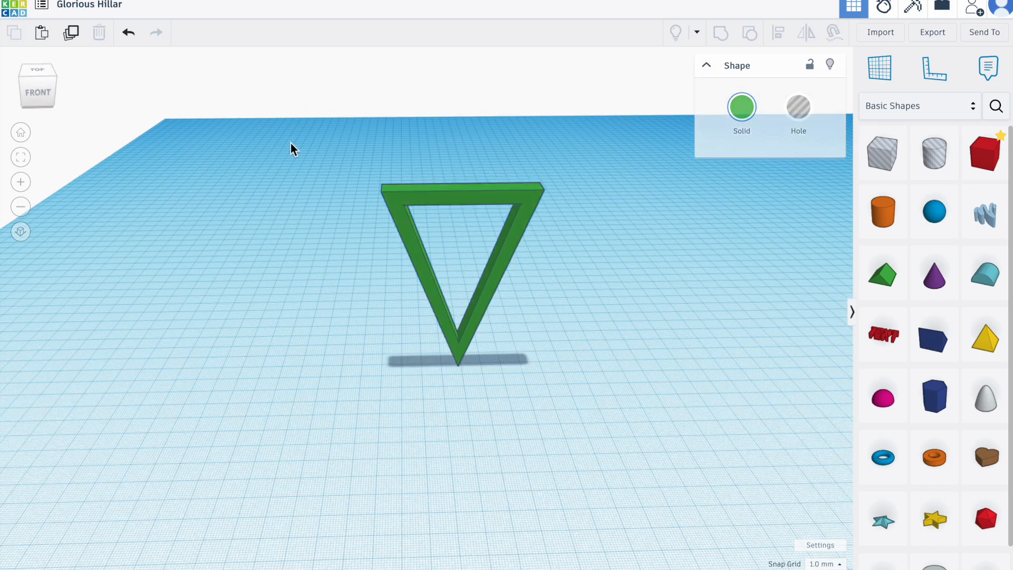
Duplicate the triangular frame and place the copy against its right side with the top bars end to end.
drag(306, 125, 598, 406)
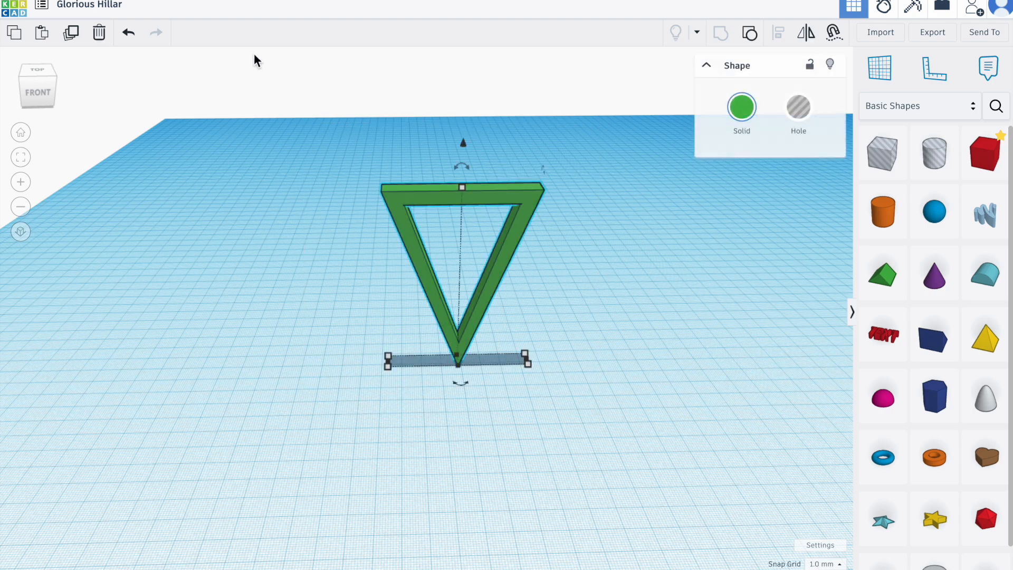
click(75, 37)
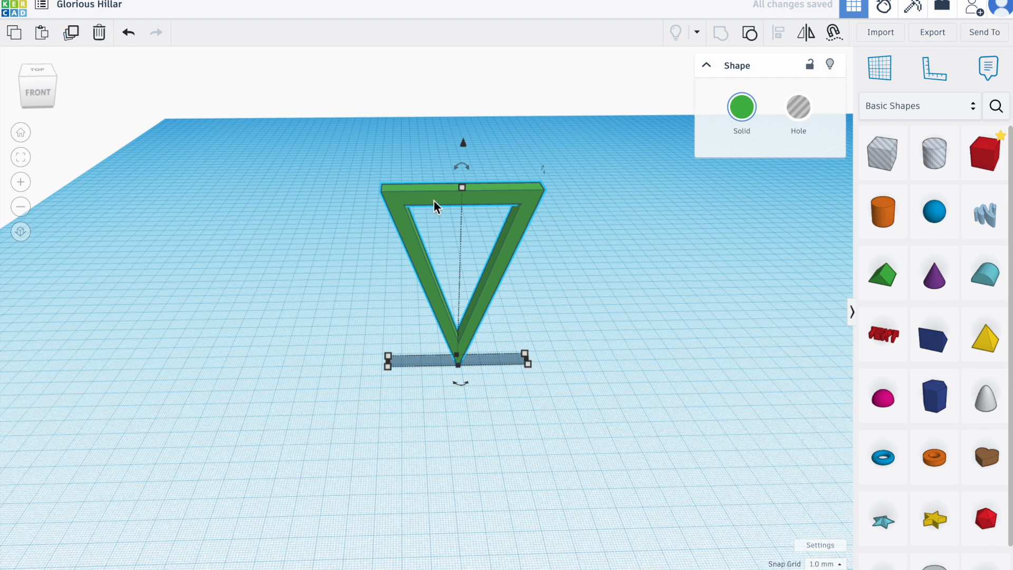
drag(441, 196, 606, 197)
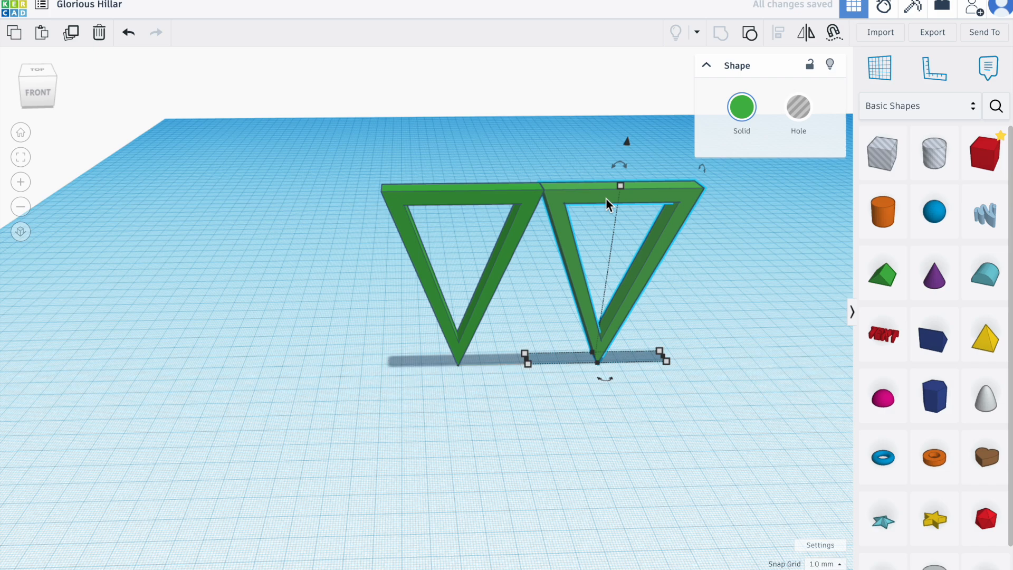
click(37, 77)
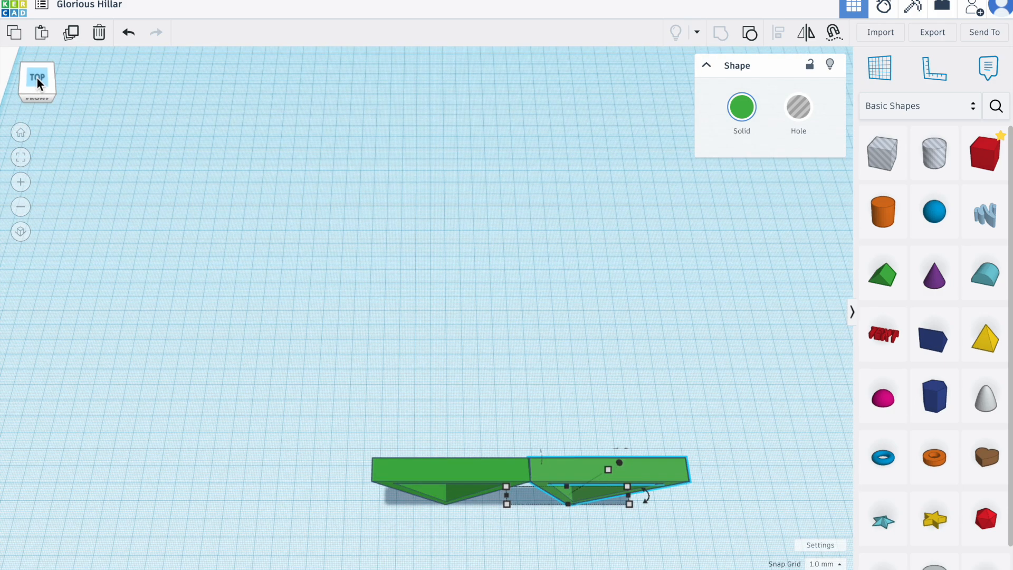
drag(37, 77, 37, 70)
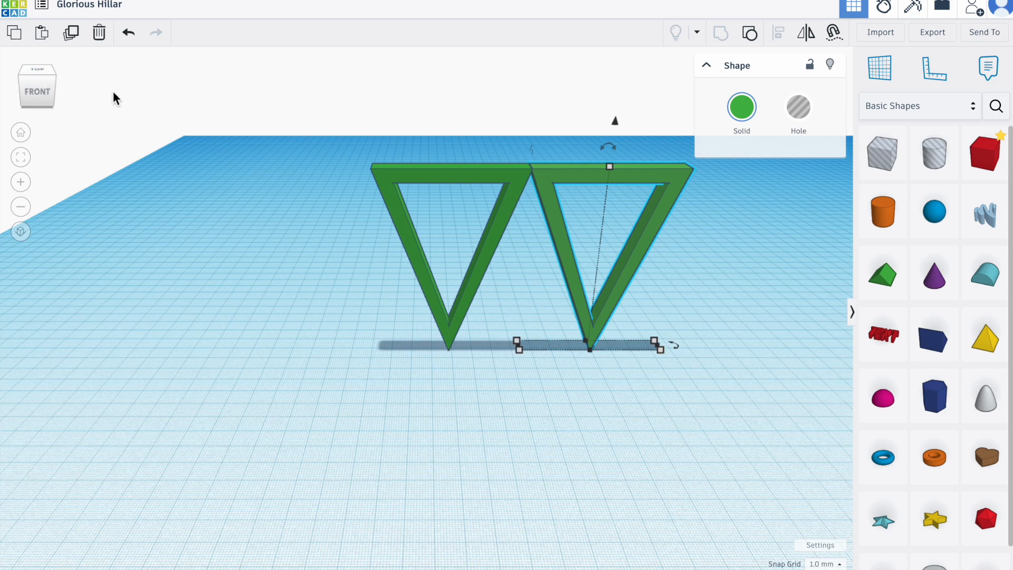
click(242, 188)
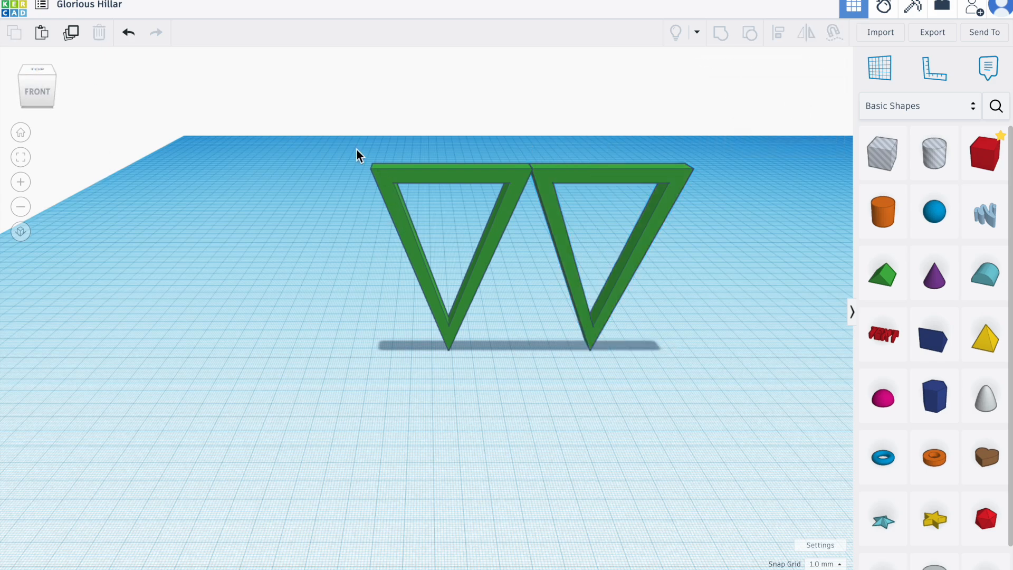
Duplicate the original triangular frame and place this copy directly against its left side.
click(388, 188)
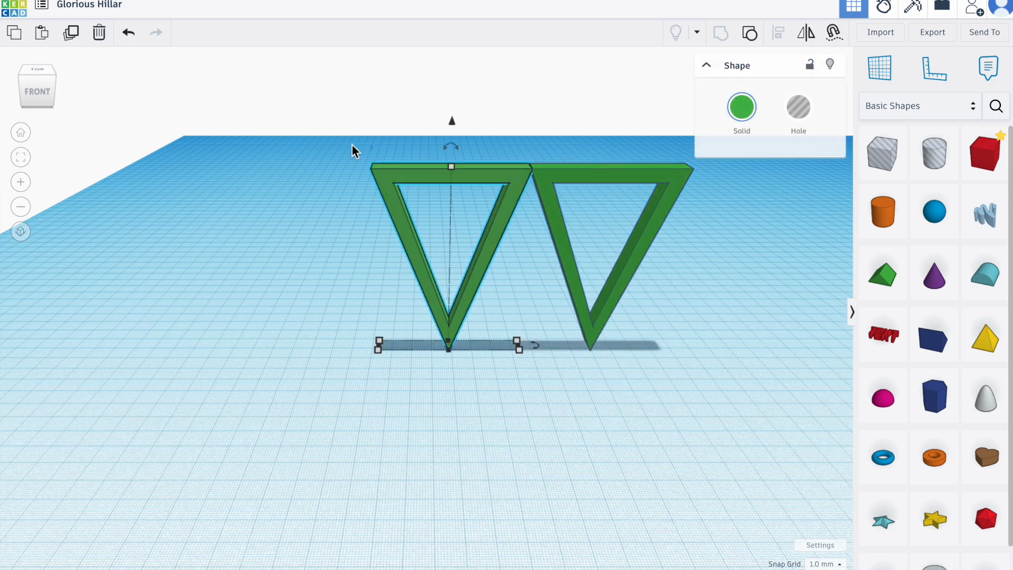
alt+drag(413, 176, 261, 169)
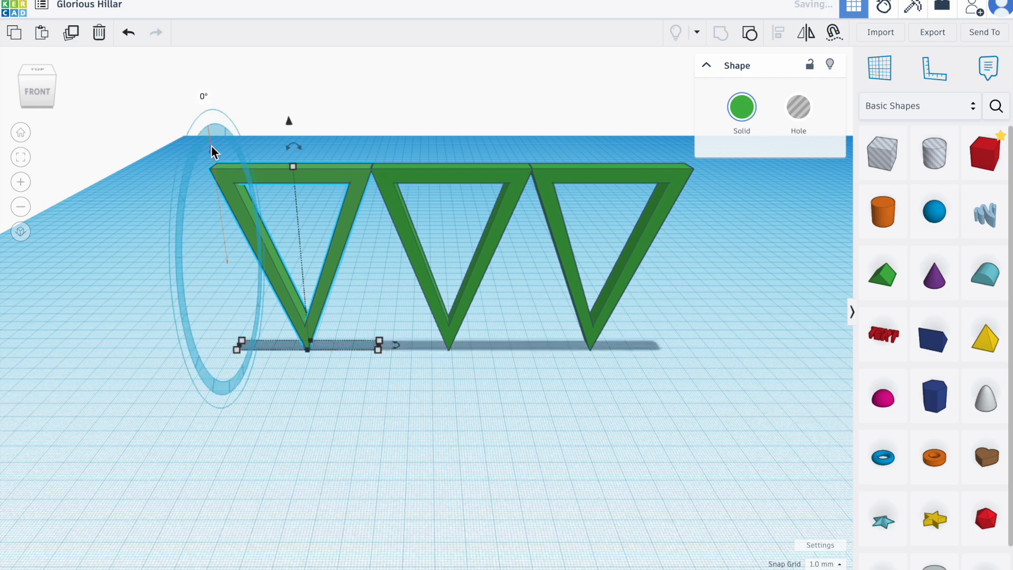
click(367, 477)
Duplicate all three triangular frames and place the copies at the right end to form a row of six.
drag(180, 138, 721, 396)
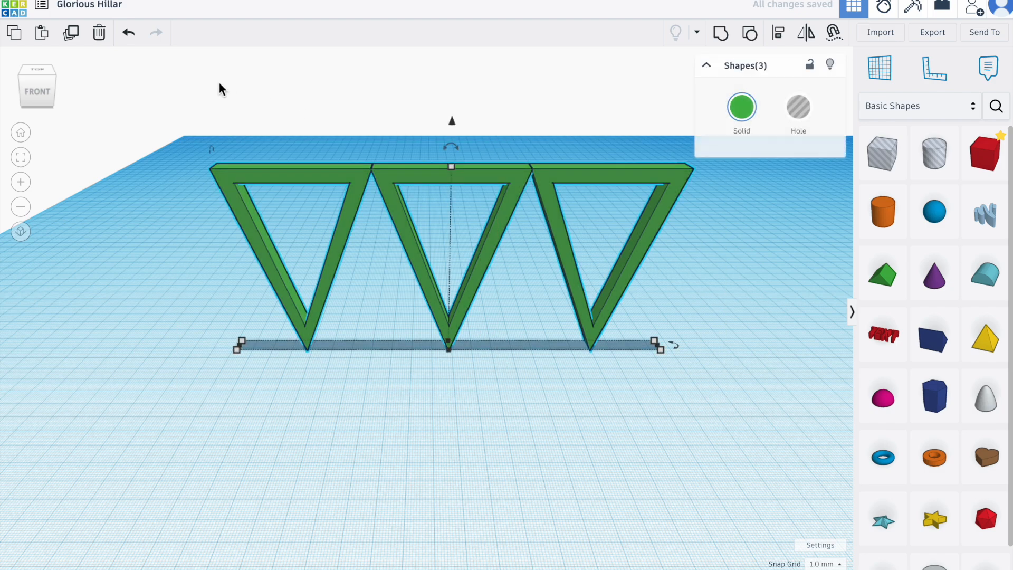
click(73, 35)
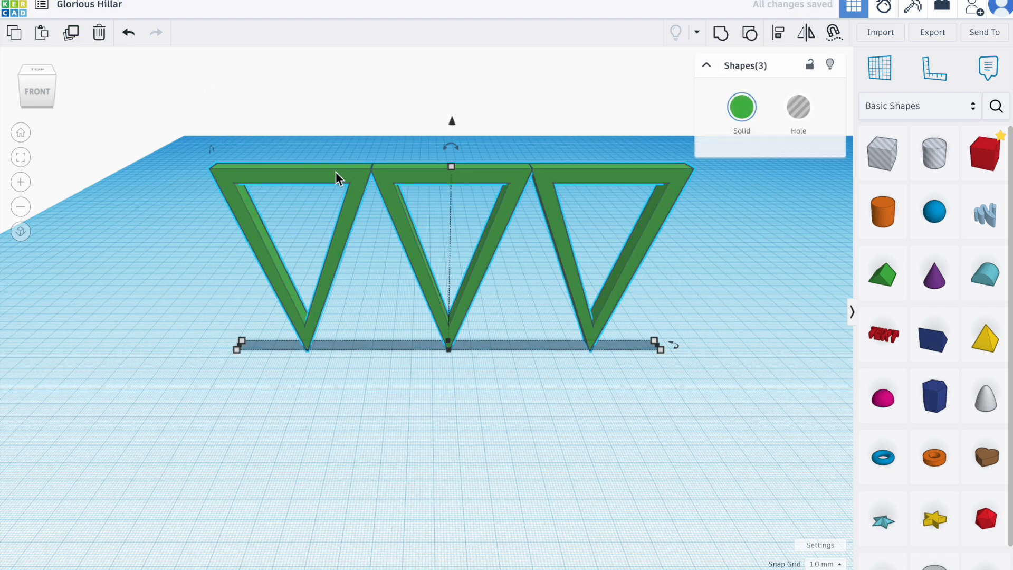
drag(325, 172, 769, 179)
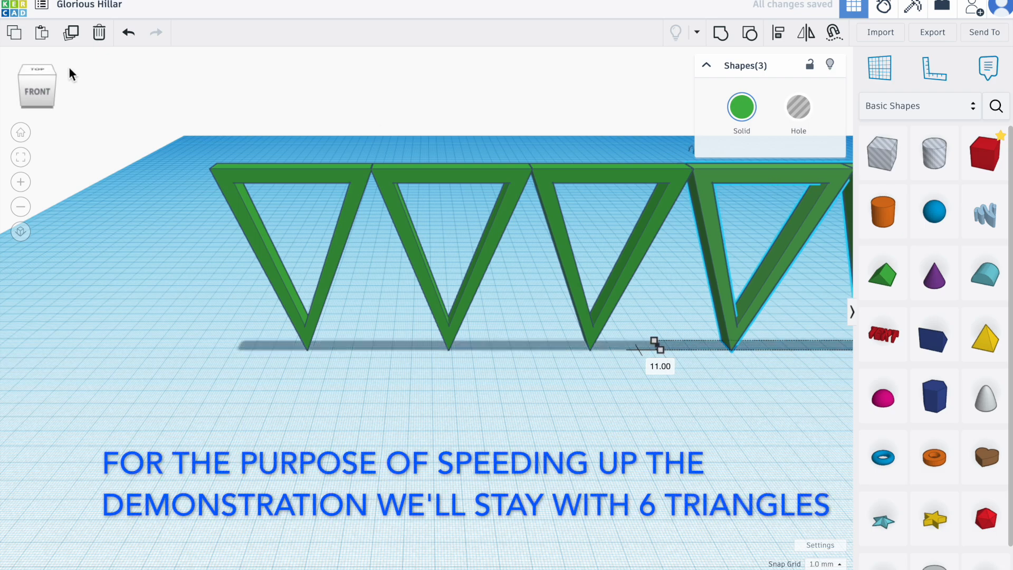
click(42, 85)
drag(41, 85, 35, 84)
click(35, 84)
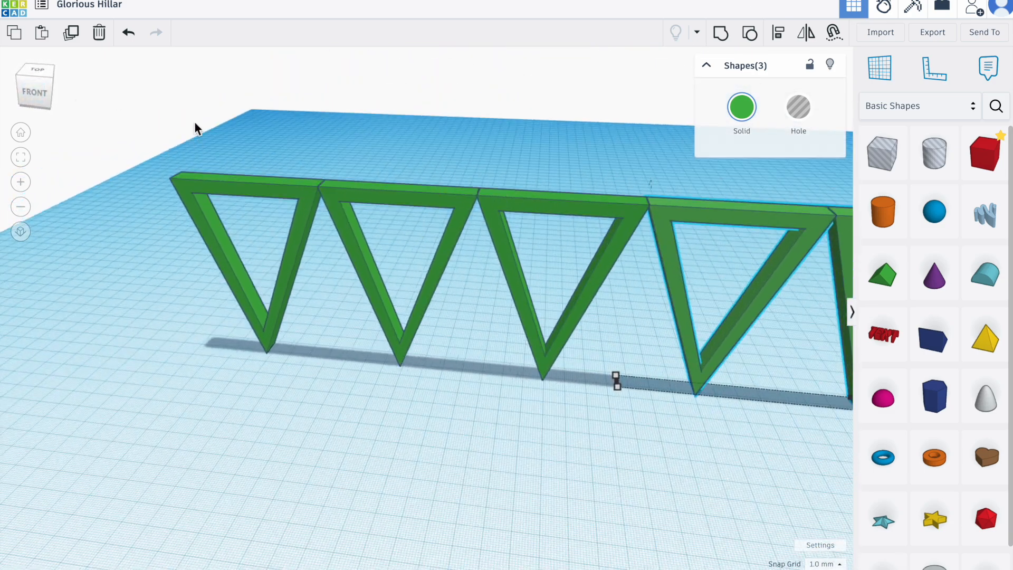
scroll(687, 283, down, 5)
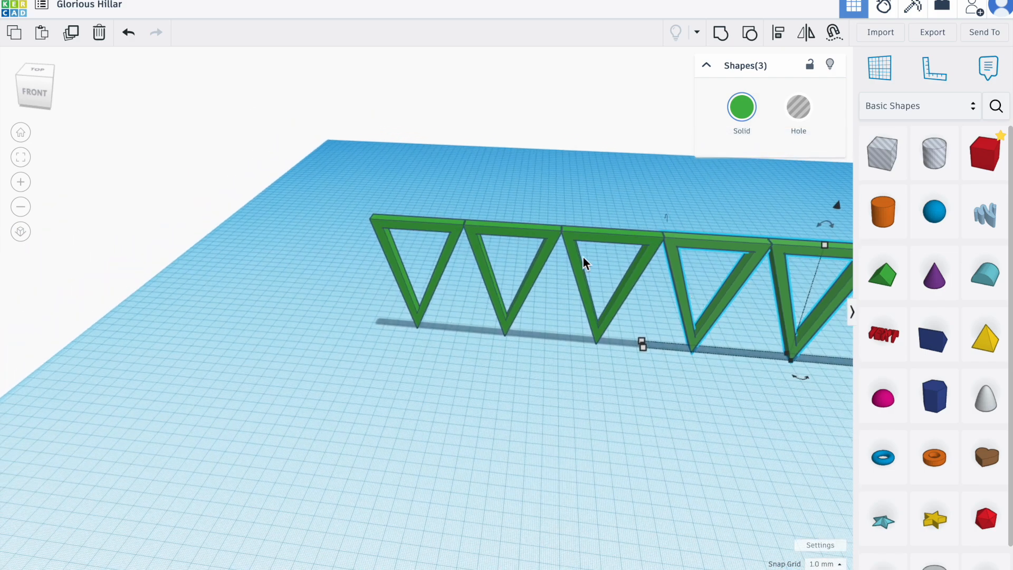
drag(37, 87, 26, 87)
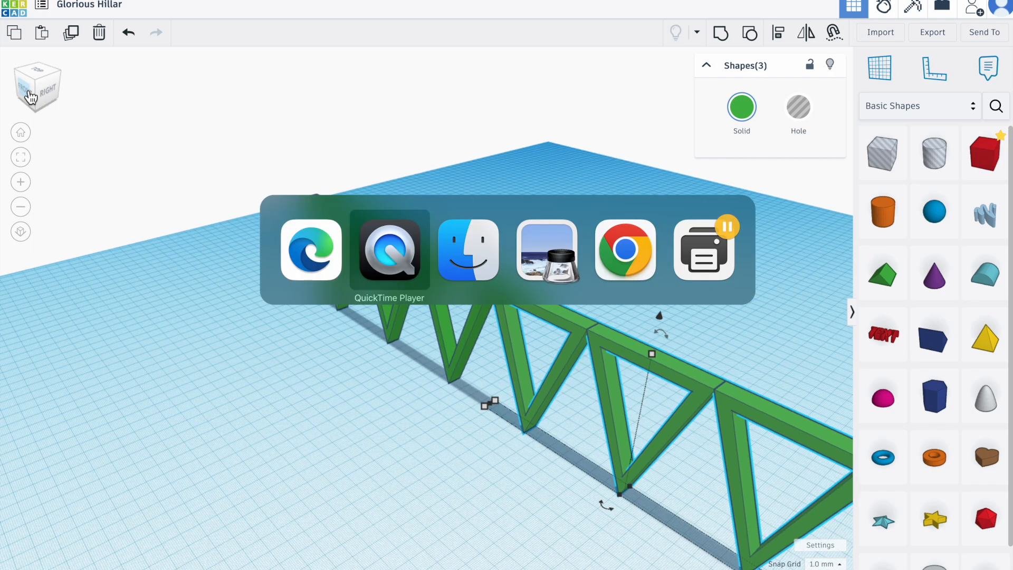
key(super+Tab)
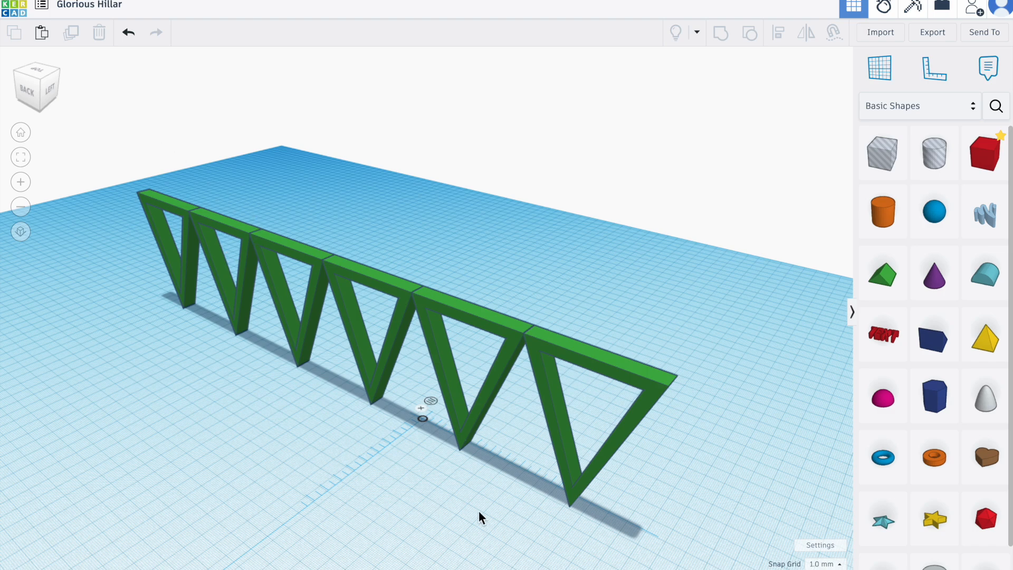
Duplicate the whole row of six triangles and place the copy parallel to the original as a second truss side.
drag(110, 139, 727, 533)
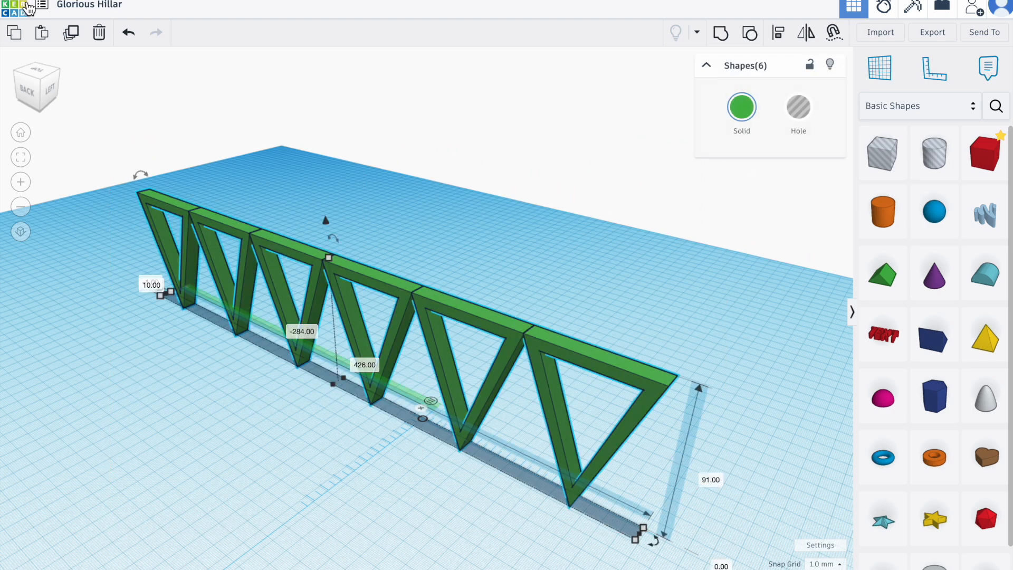
click(72, 35)
drag(302, 252, 389, 206)
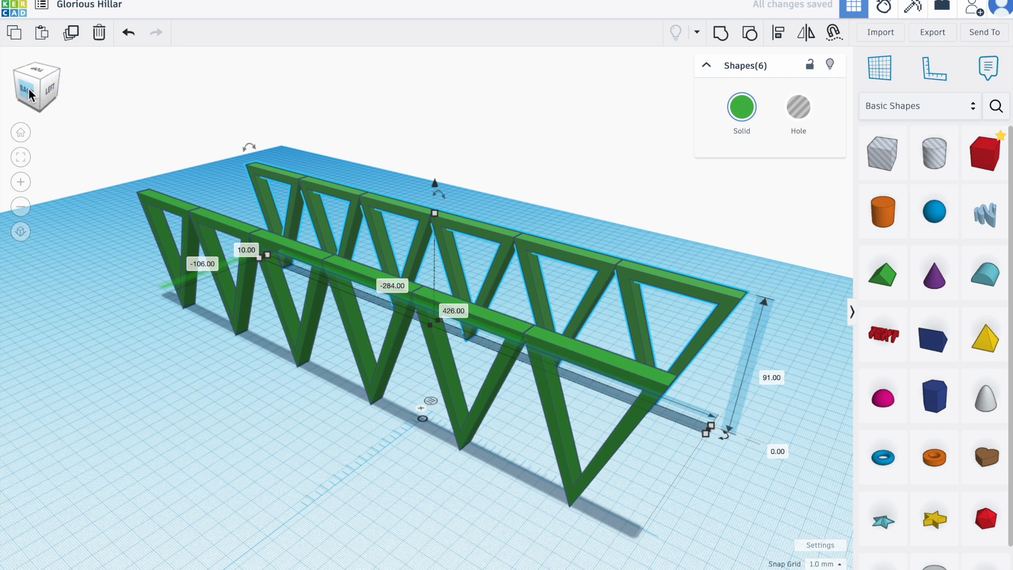
In a flat view from the left side, set the second truss row's ruler offset from the first row to 100 mm.
click(28, 92)
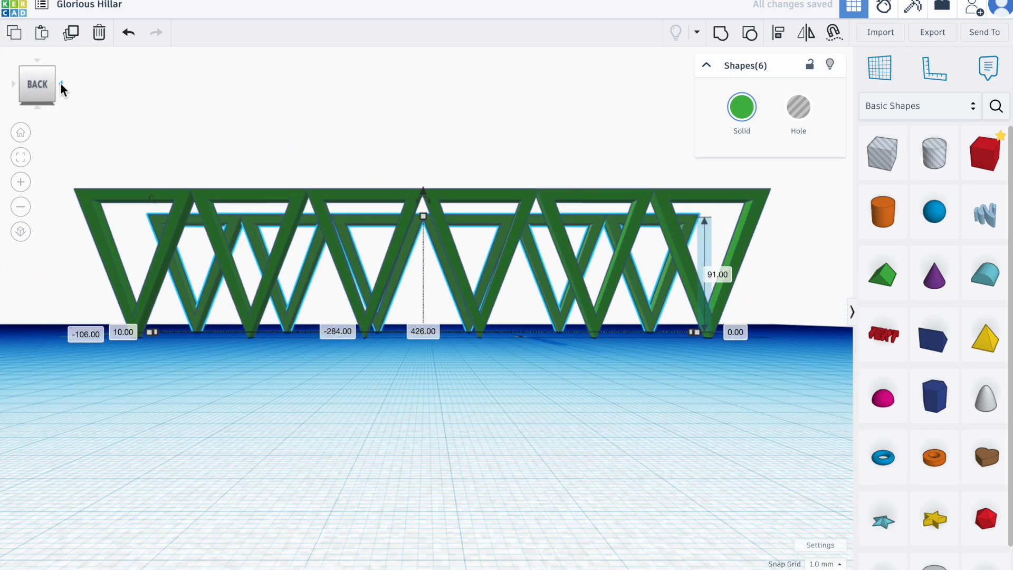
click(61, 84)
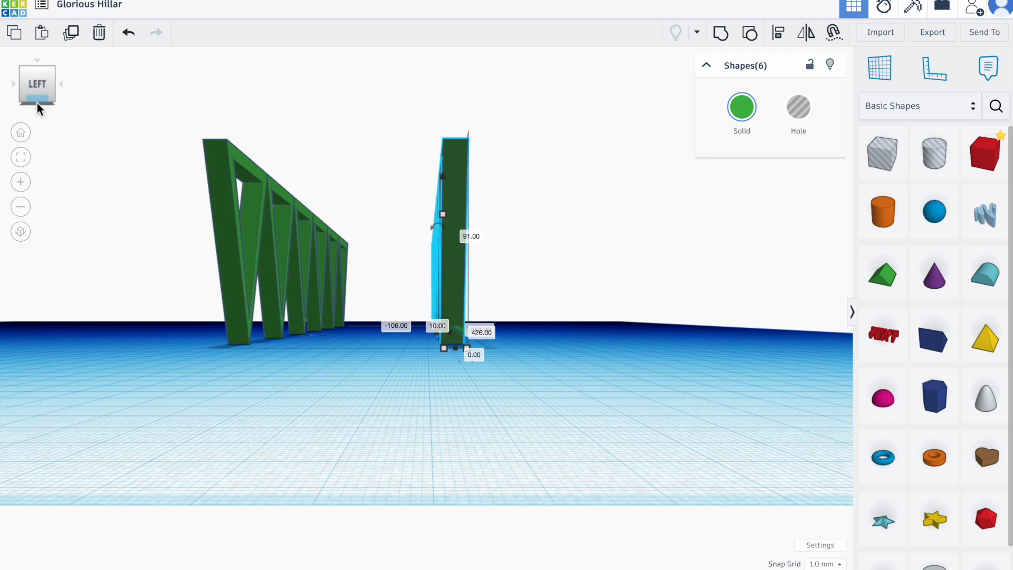
click(21, 232)
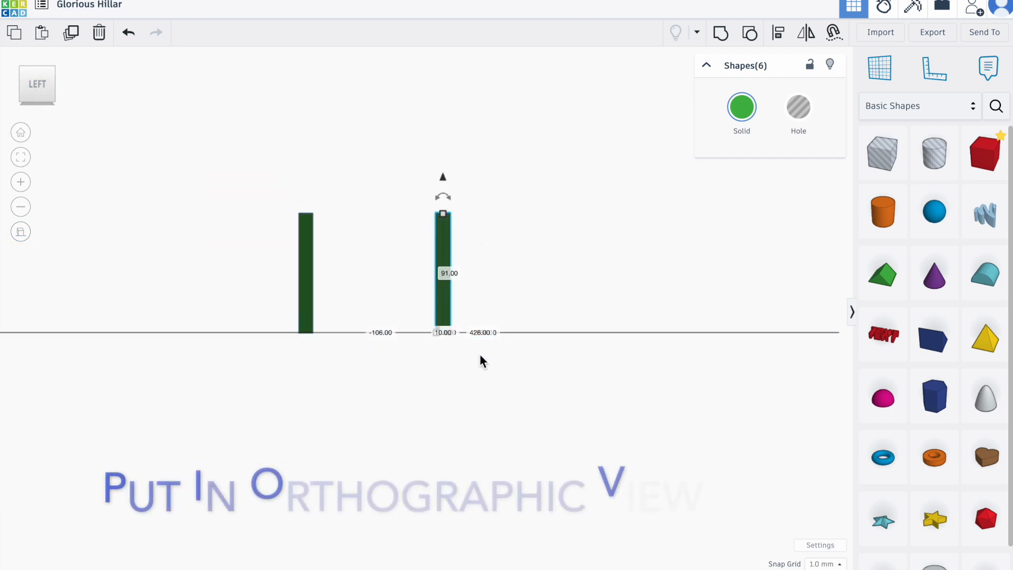
click(381, 334)
text(-284)
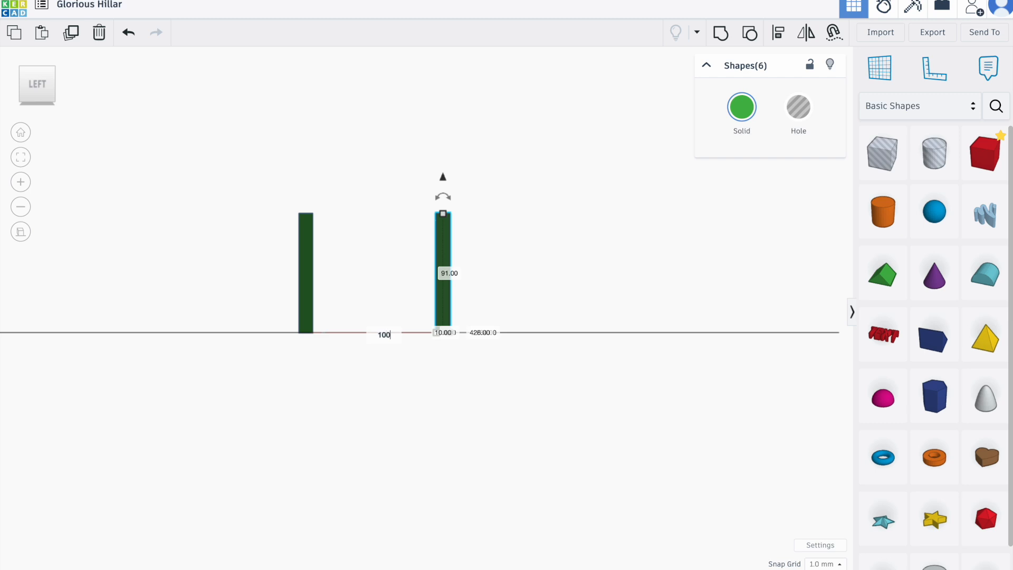
key(Return)
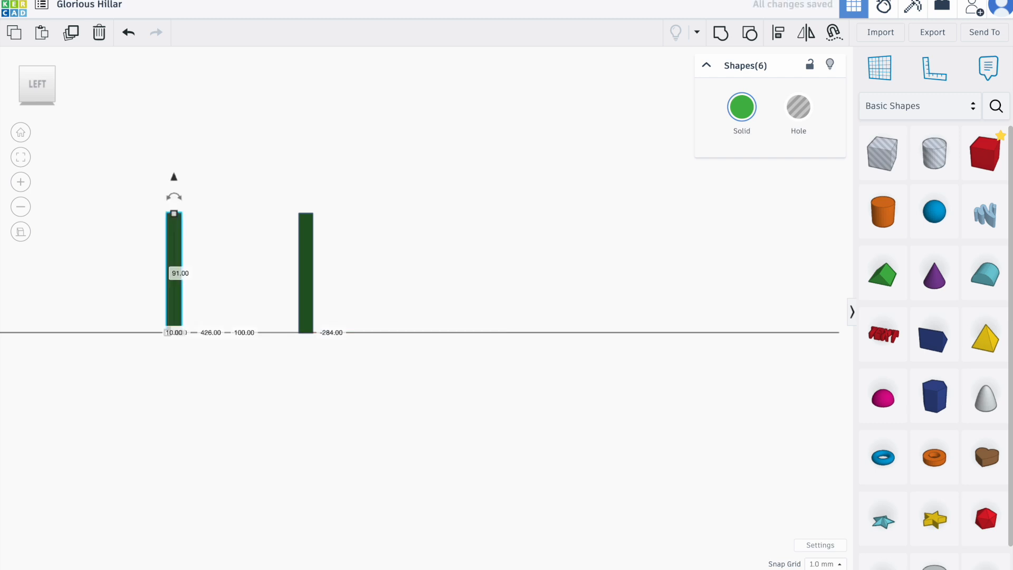
Undo the second truss row's offset change and set its ruler offset from the first row to -100 mm instead.
key(ctrl+z)
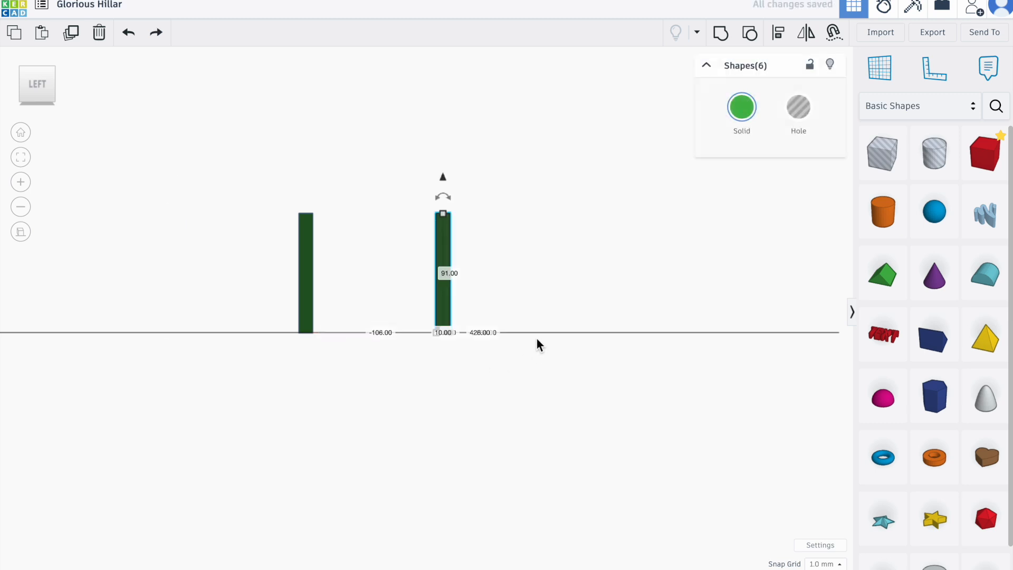
click(380, 332)
text(-100)
key(Return)
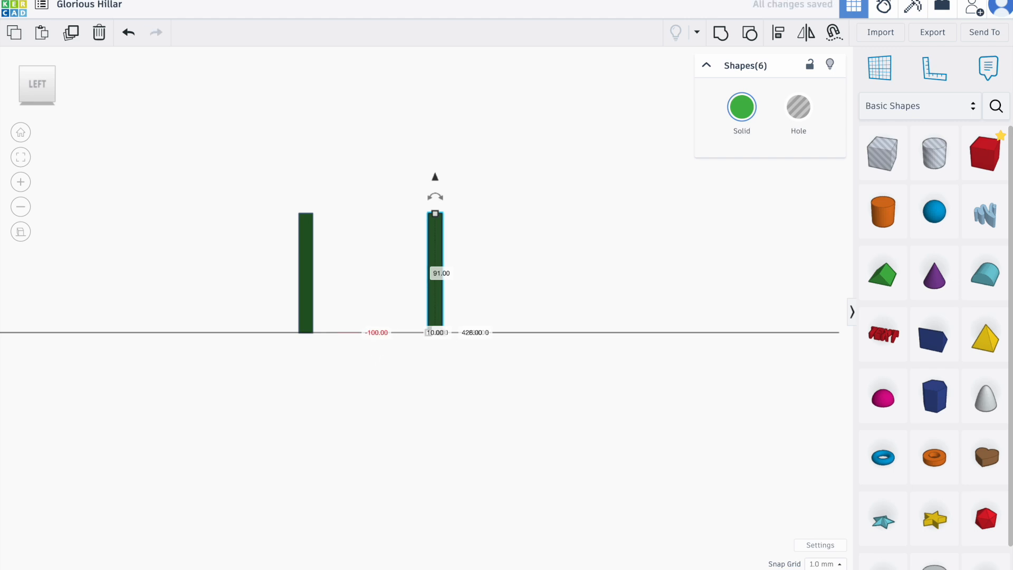
click(490, 211)
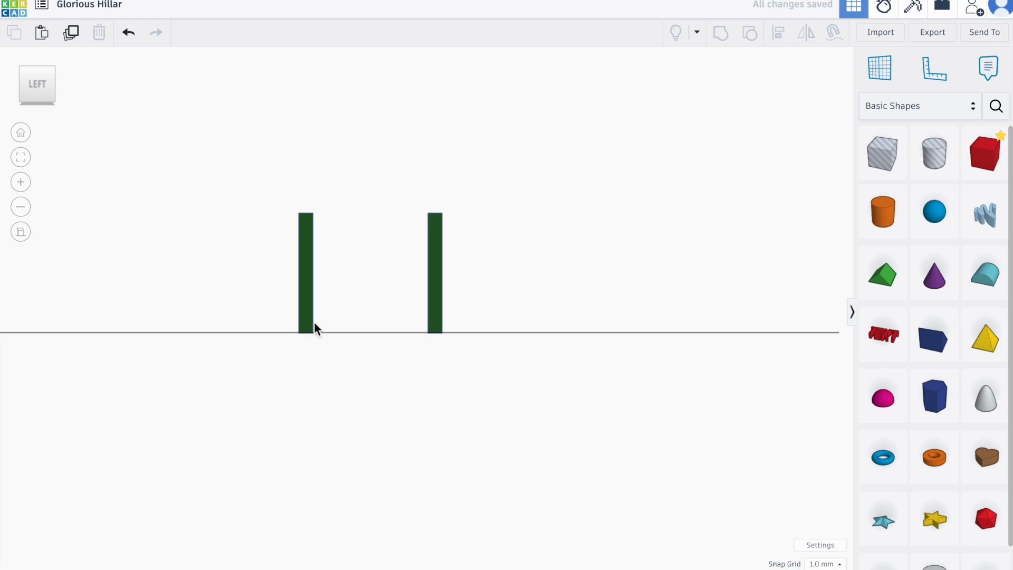
click(23, 233)
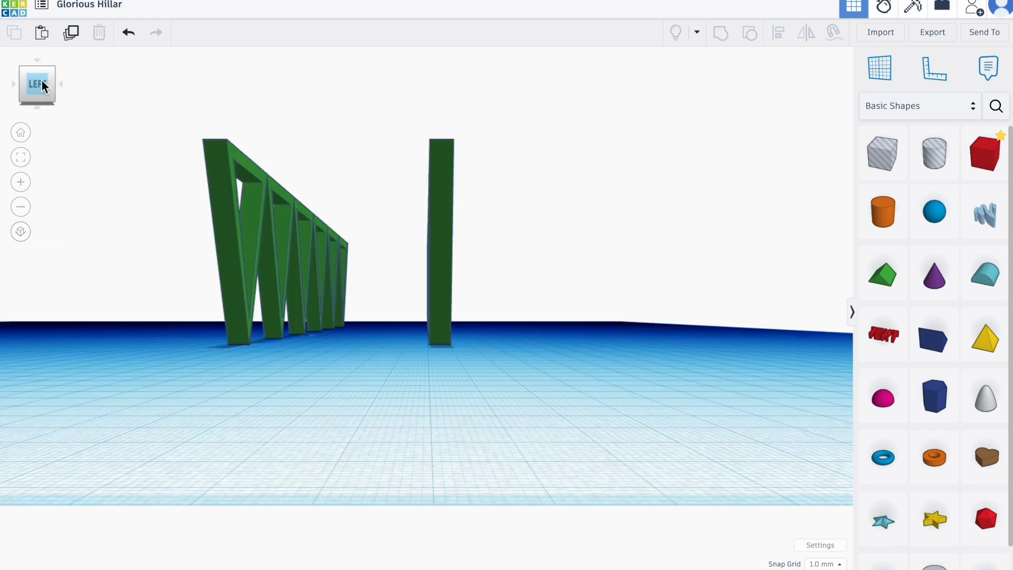
drag(39, 88, 55, 93)
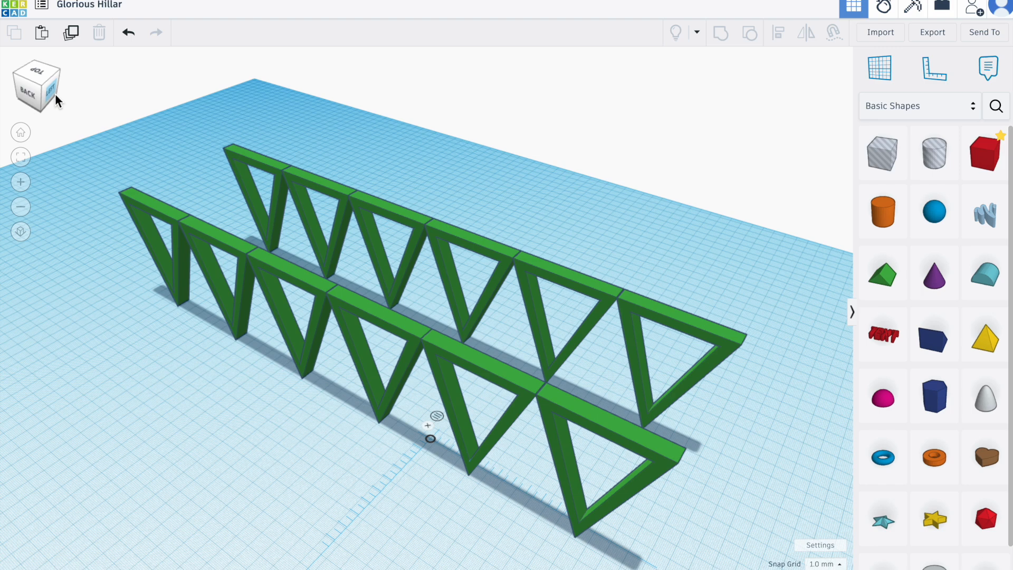
key(super+Tab)
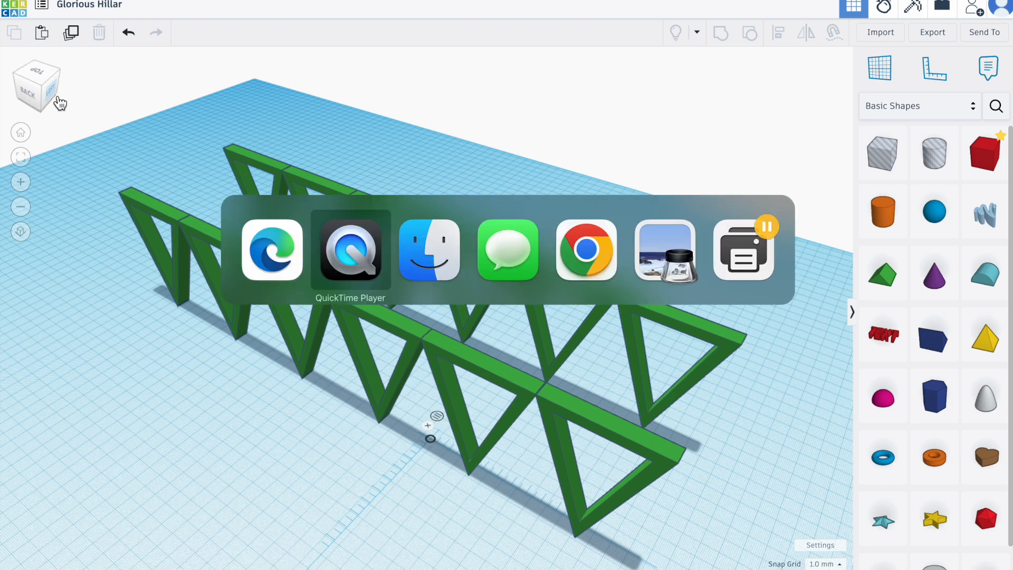
key(super+Tab)
key(super+Tab)
key(super+Tab)
key(super+Tab)
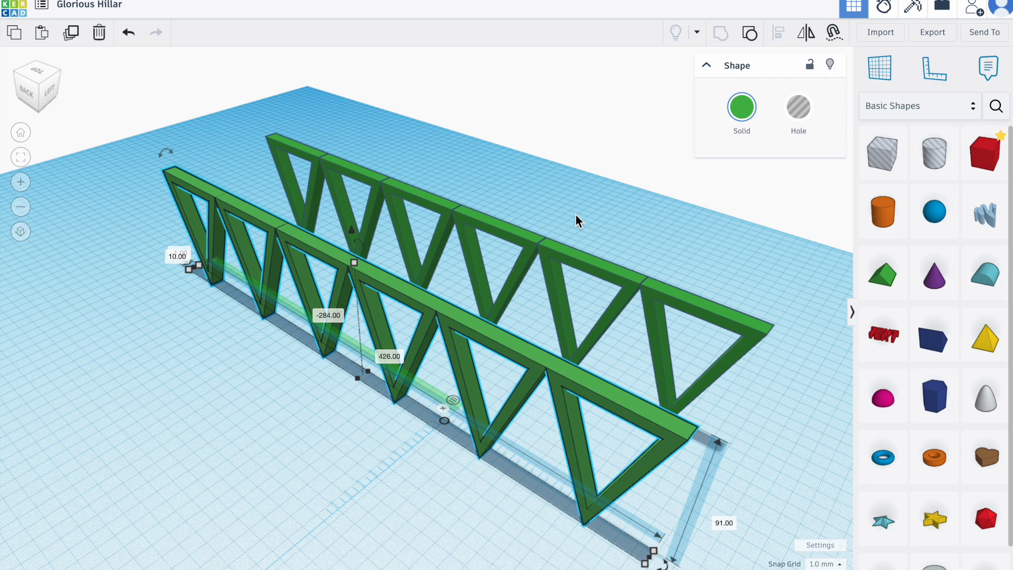
In a flat view from above, place a box on the inner side of the front truss, flush with its left end, and make it 106.5 mm long.
click(21, 232)
click(24, 91)
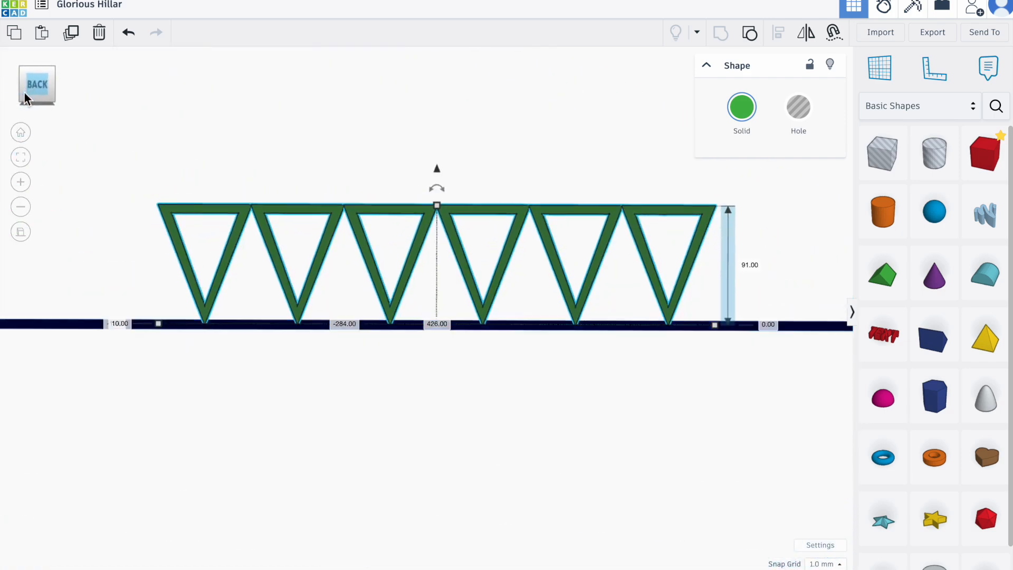
click(37, 66)
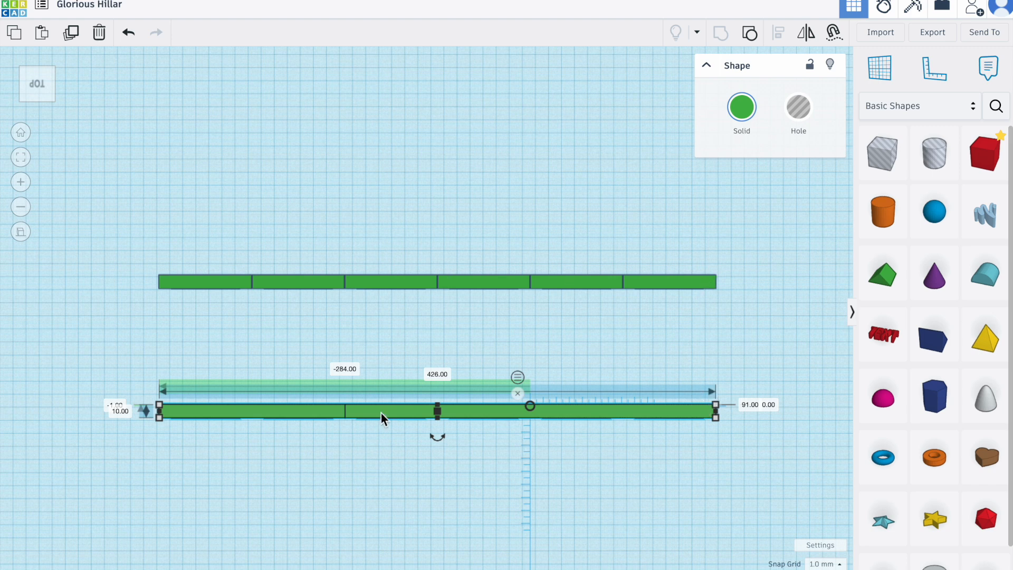
click(36, 99)
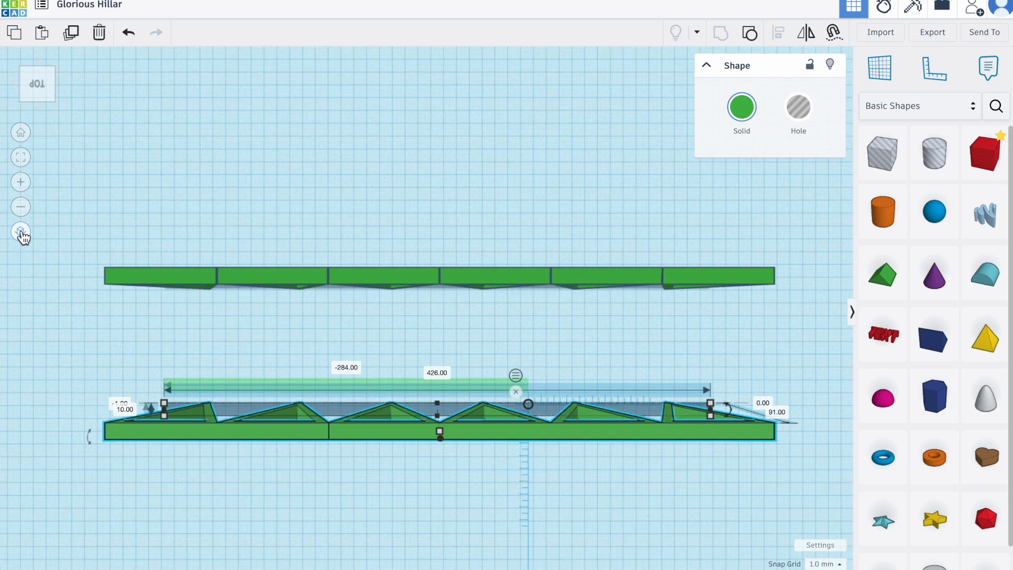
drag(42, 97, 31, 88)
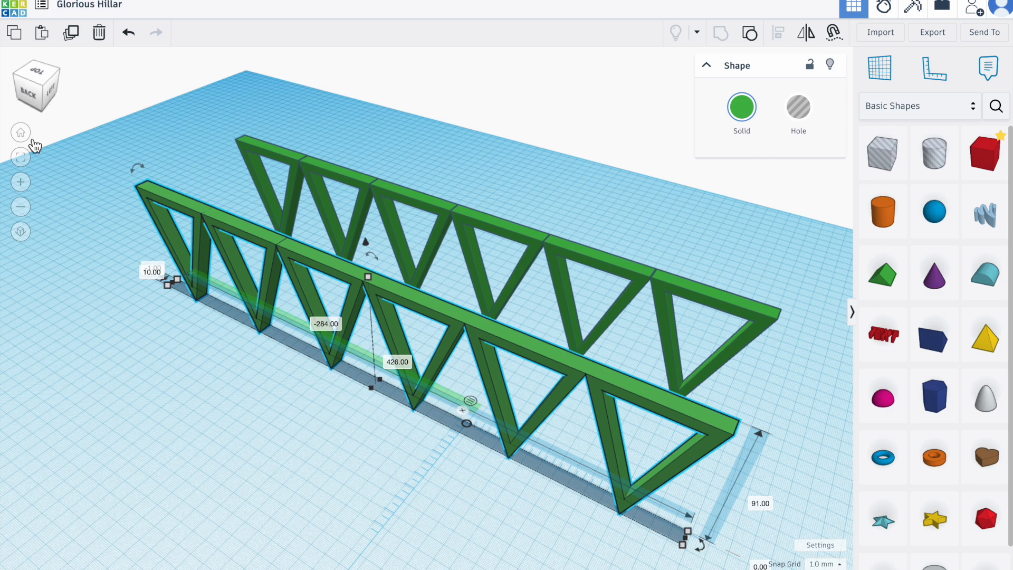
click(37, 72)
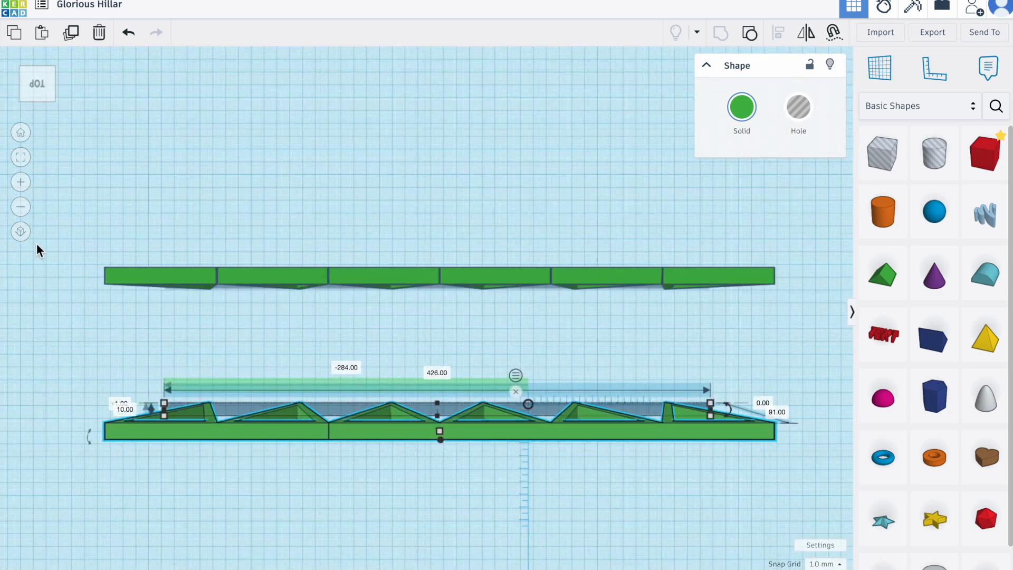
click(26, 235)
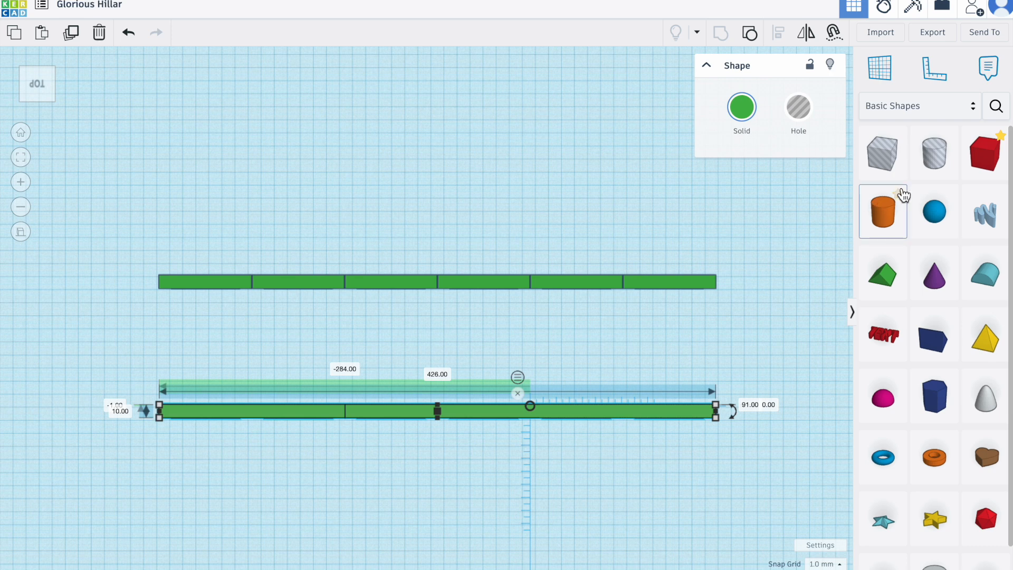
drag(994, 164, 87, 337)
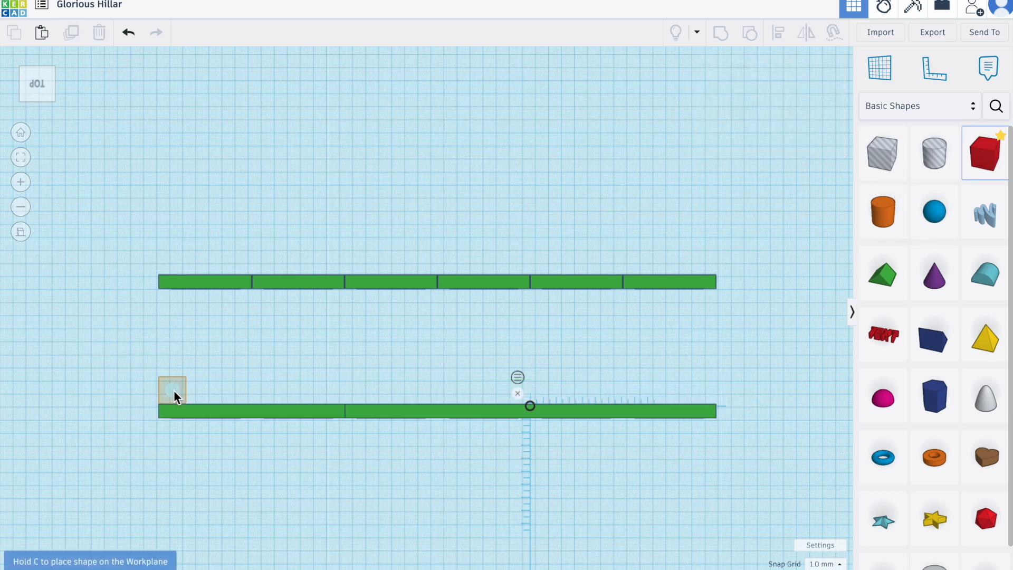
drag(173, 390, 173, 390)
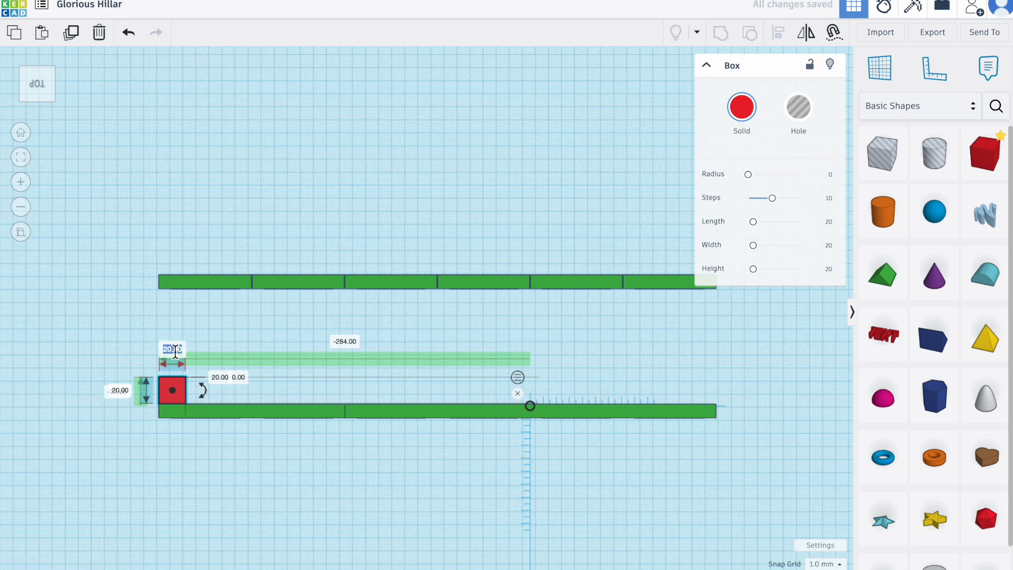
text(106.5)
key(Return)
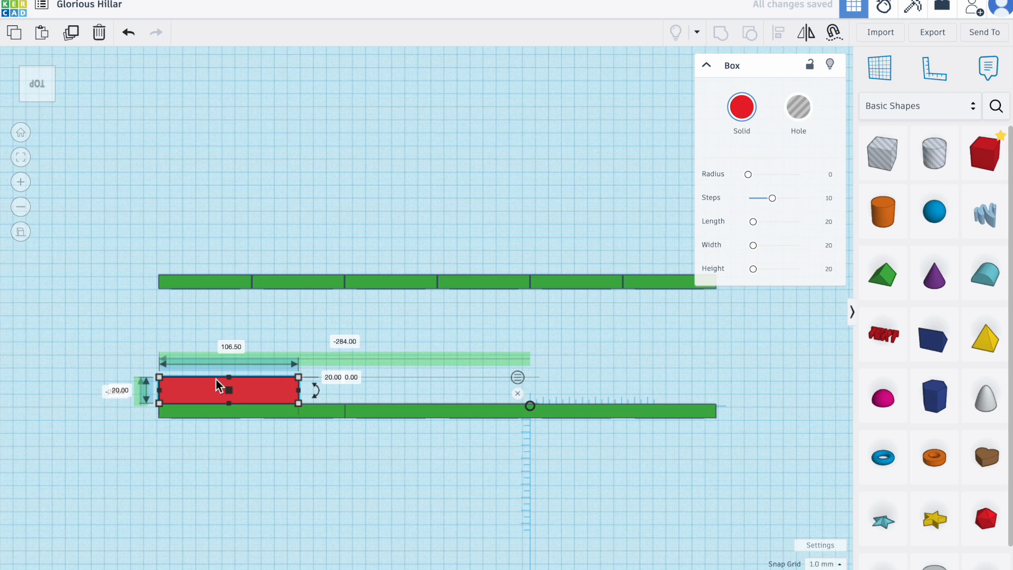
click(295, 489)
click(280, 536)
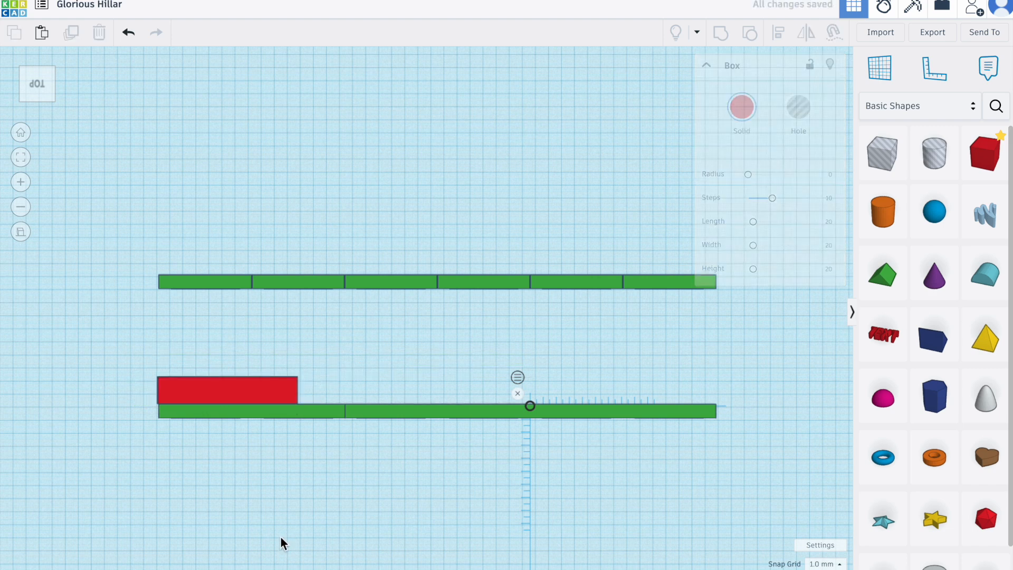
click(199, 389)
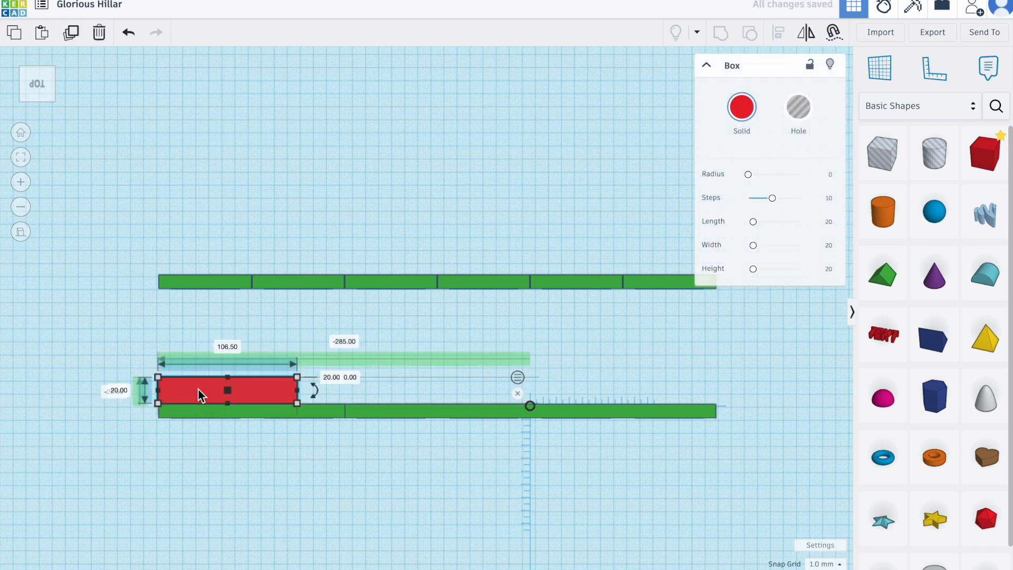
click(230, 514)
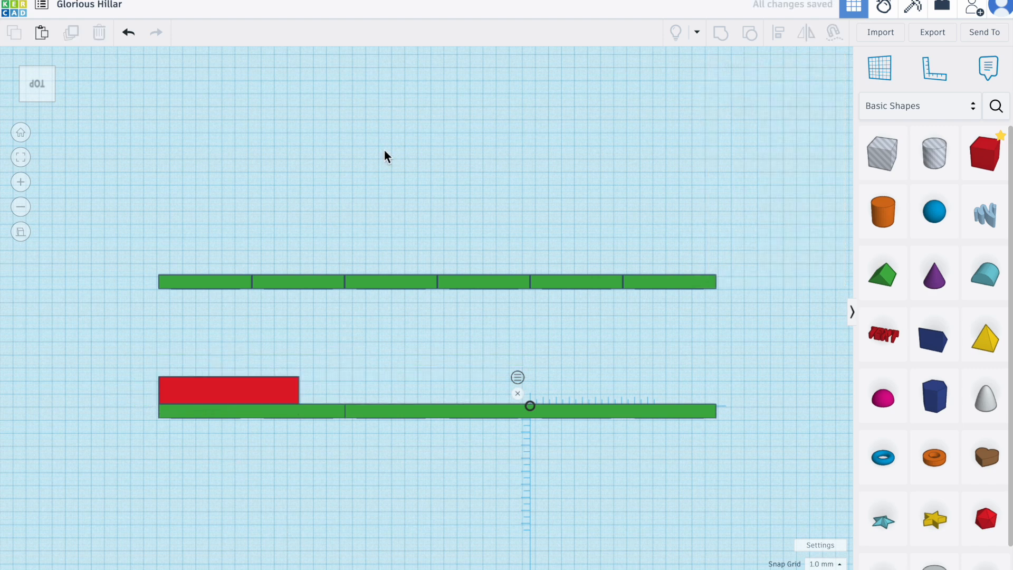
Add another box near the rear truss and size it 9.5 mm wide by 100 mm long as a crosspiece.
click(985, 152)
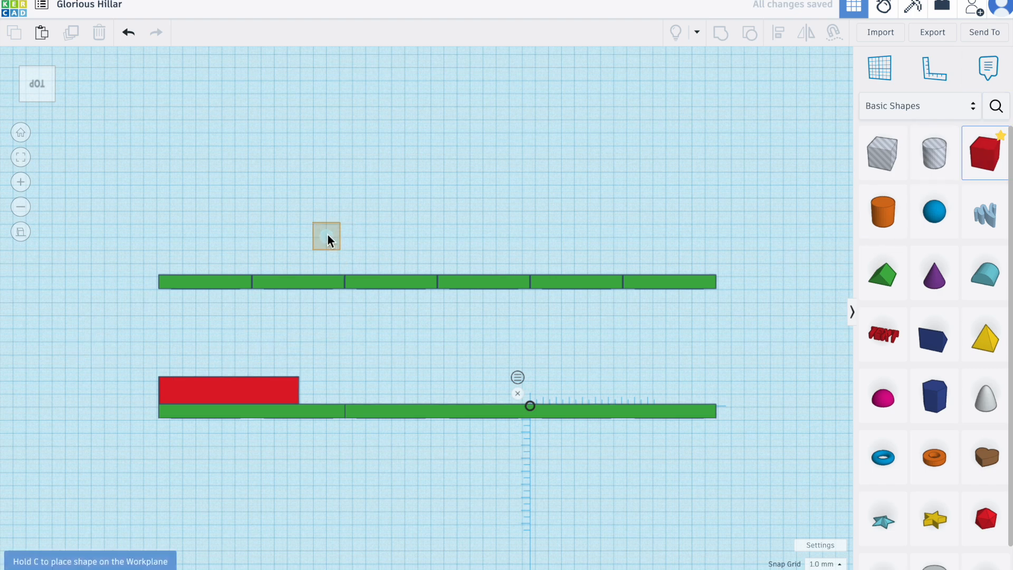
click(326, 229)
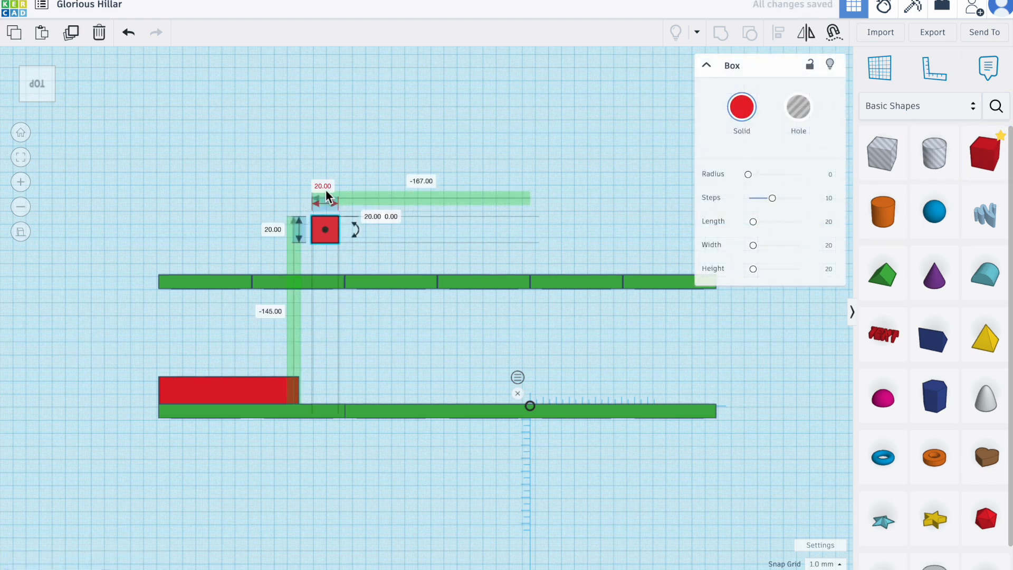
text(9.5)
key(Return)
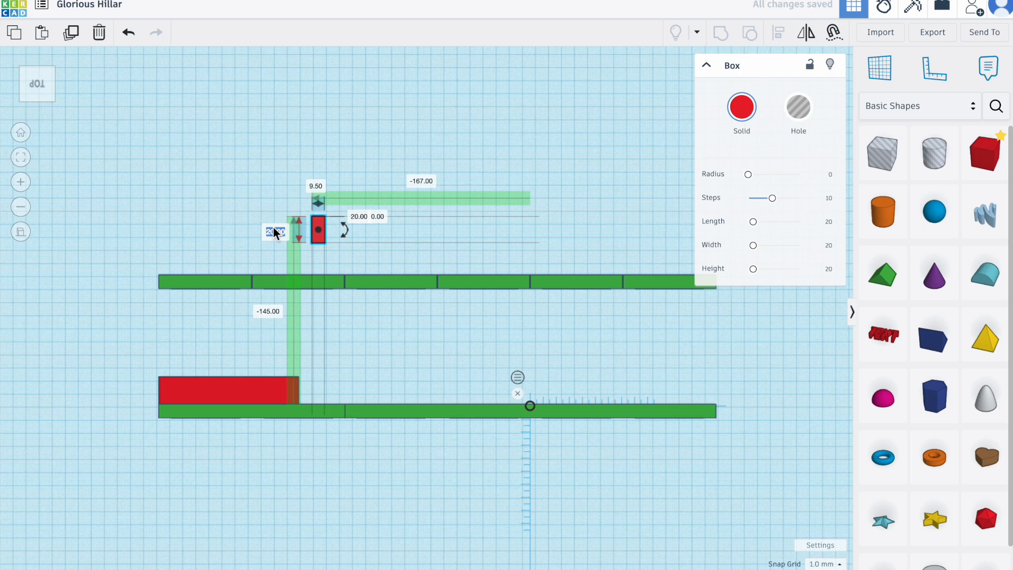
text(100)
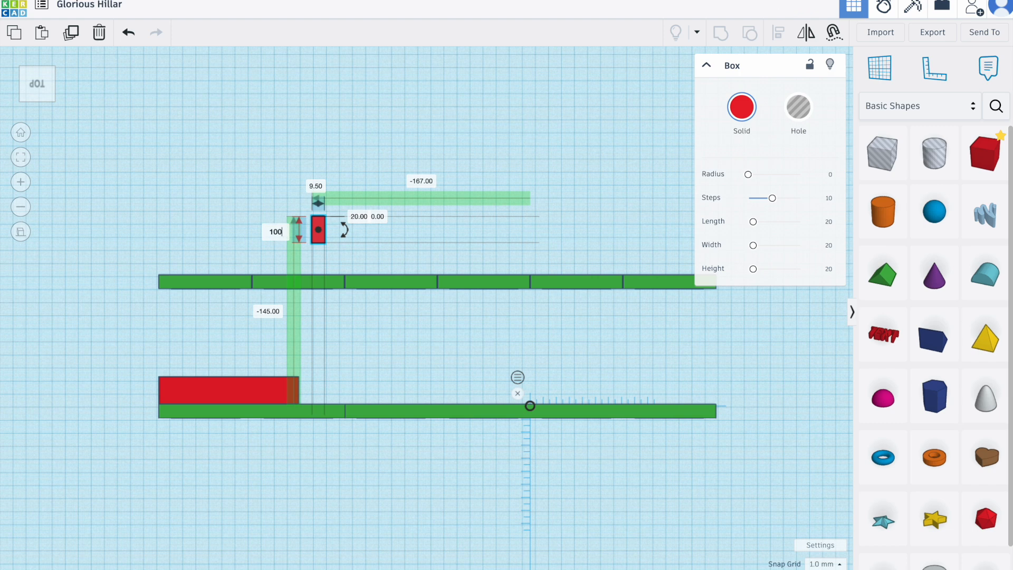
key(Return)
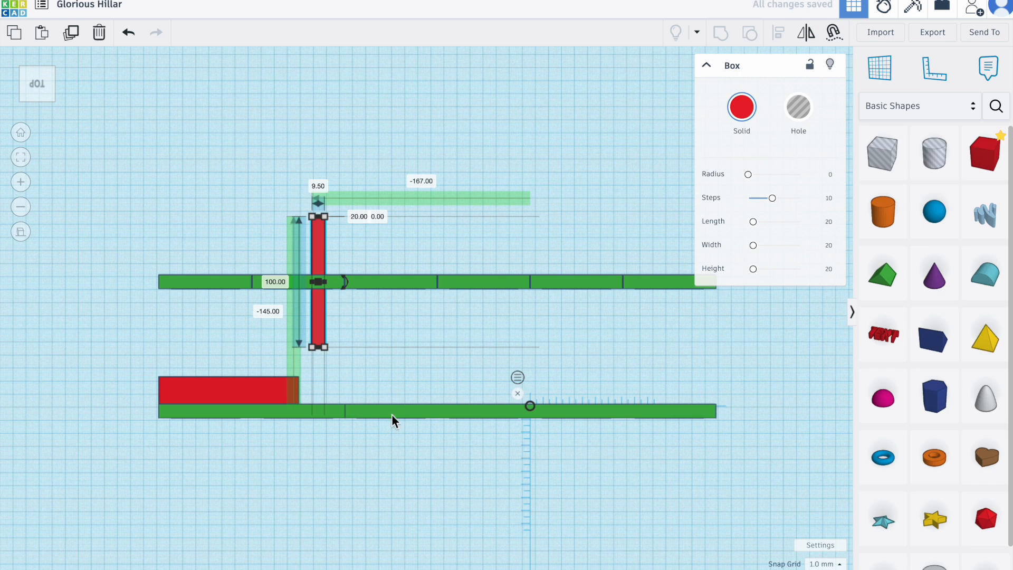
Position the crosspiece between the two trusses, centred on the spacer box's right end, and place a duplicate to its right.
drag(320, 243, 321, 300)
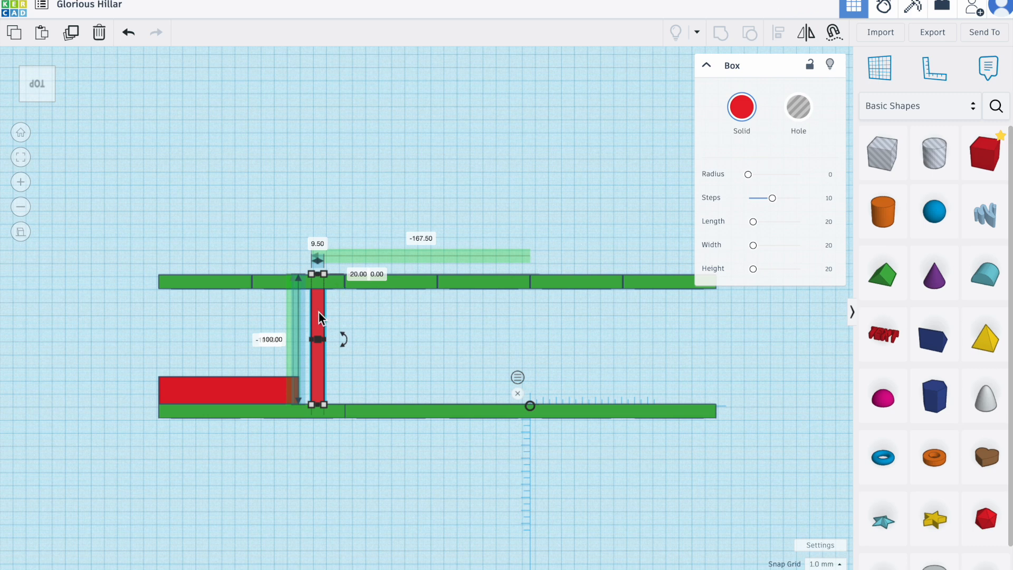
drag(318, 312, 298, 310)
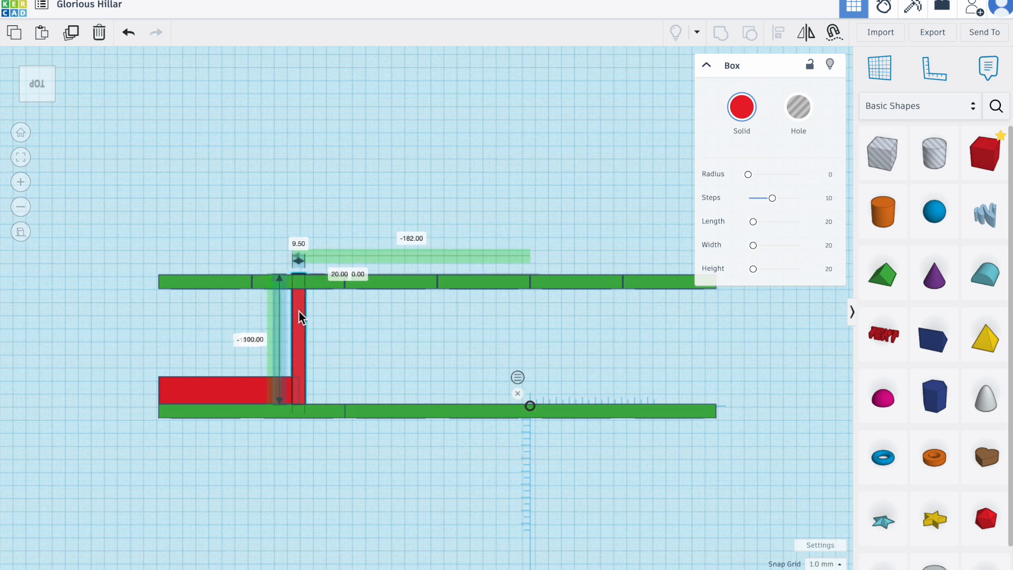
click(308, 318)
click(304, 321)
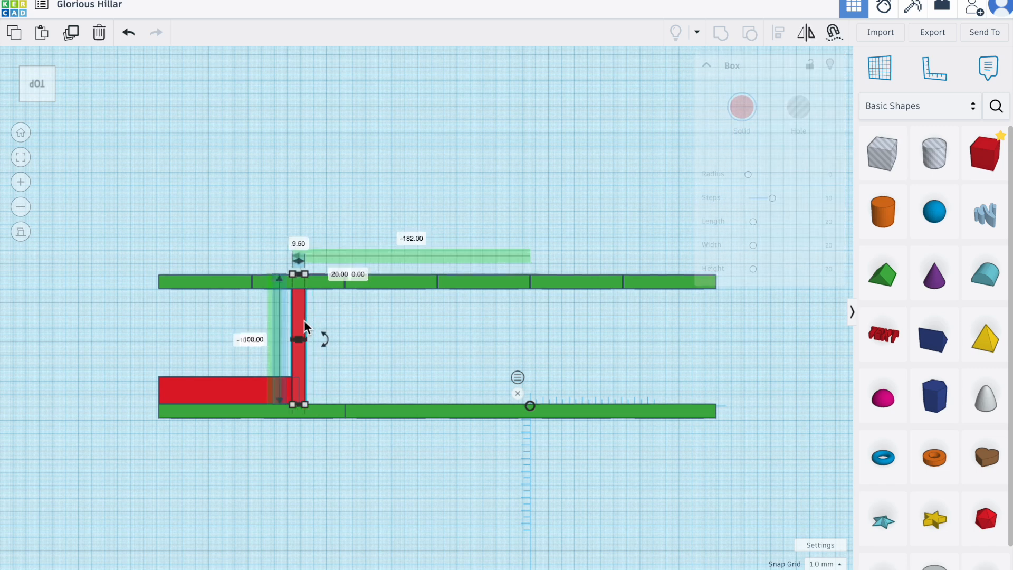
click(72, 35)
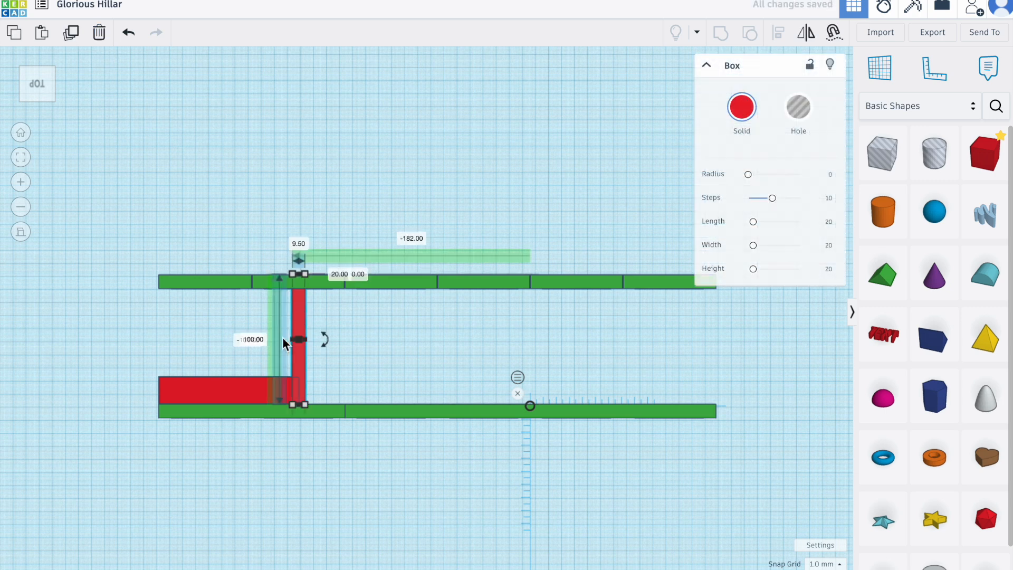
drag(302, 322, 347, 322)
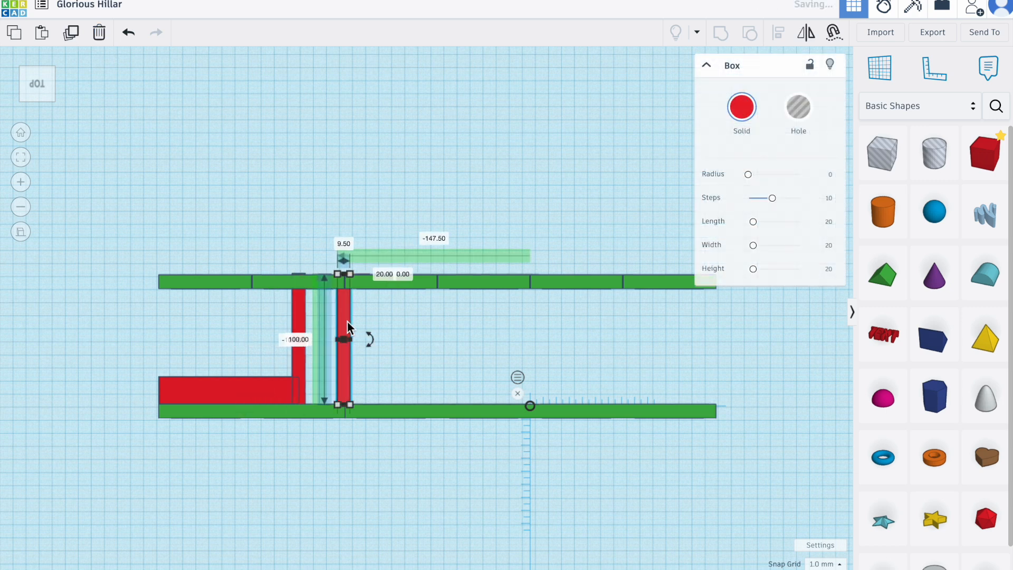
Move the 106.5 mm spacer box so it starts at the first crosspiece's centre, and recolour it light blue.
click(248, 384)
drag(235, 385, 376, 388)
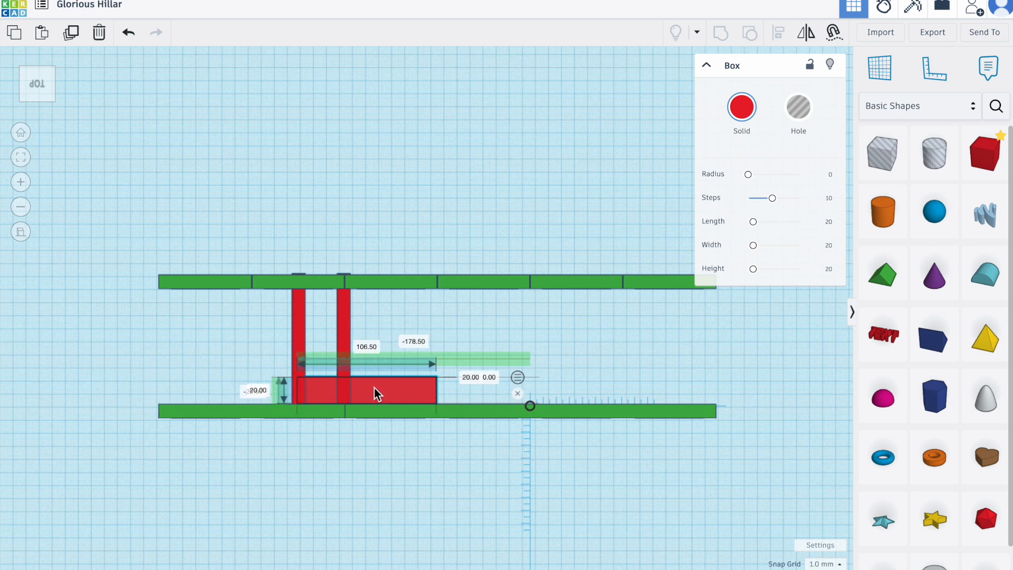
click(742, 110)
click(706, 208)
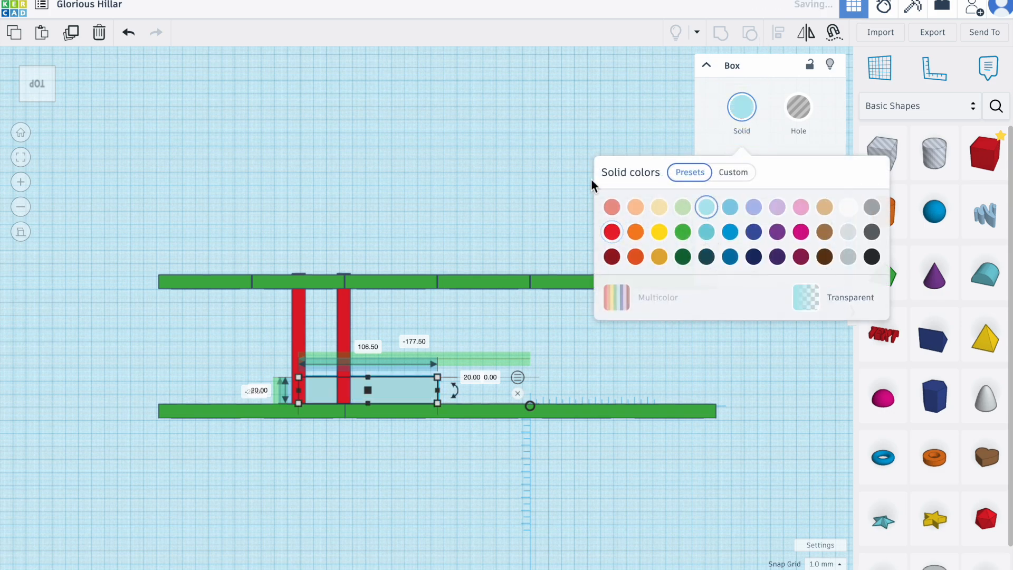
click(420, 143)
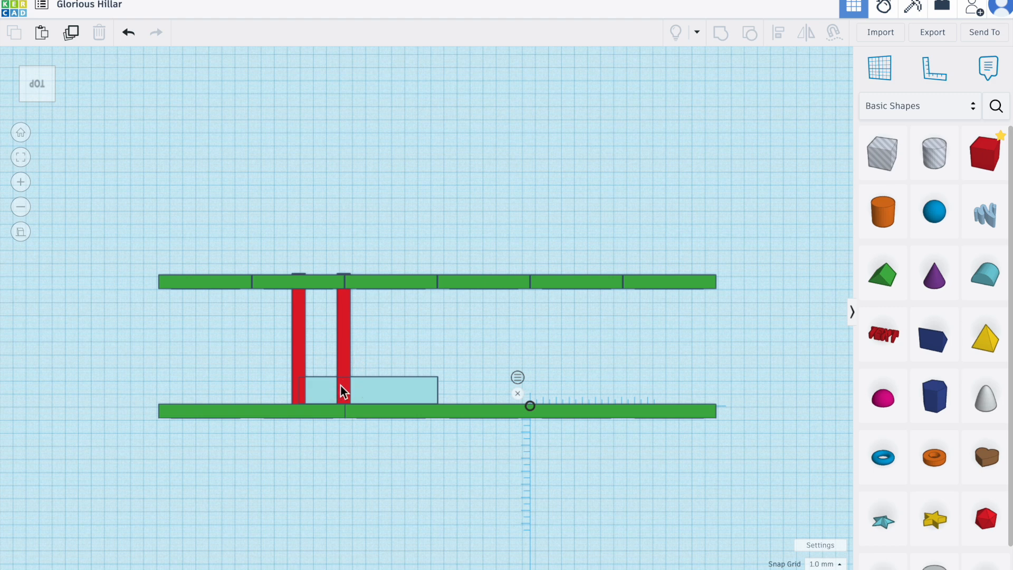
Centre the second crosspiece on the spacer's right end, and shift the spacer so it starts at that crosspiece's centre.
drag(347, 346, 437, 350)
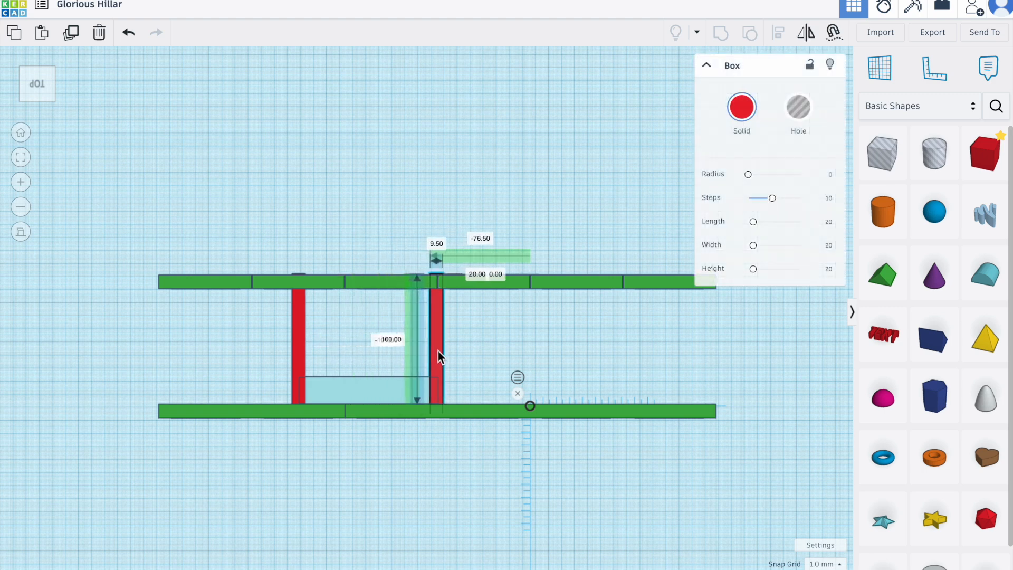
click(332, 388)
drag(329, 387, 467, 401)
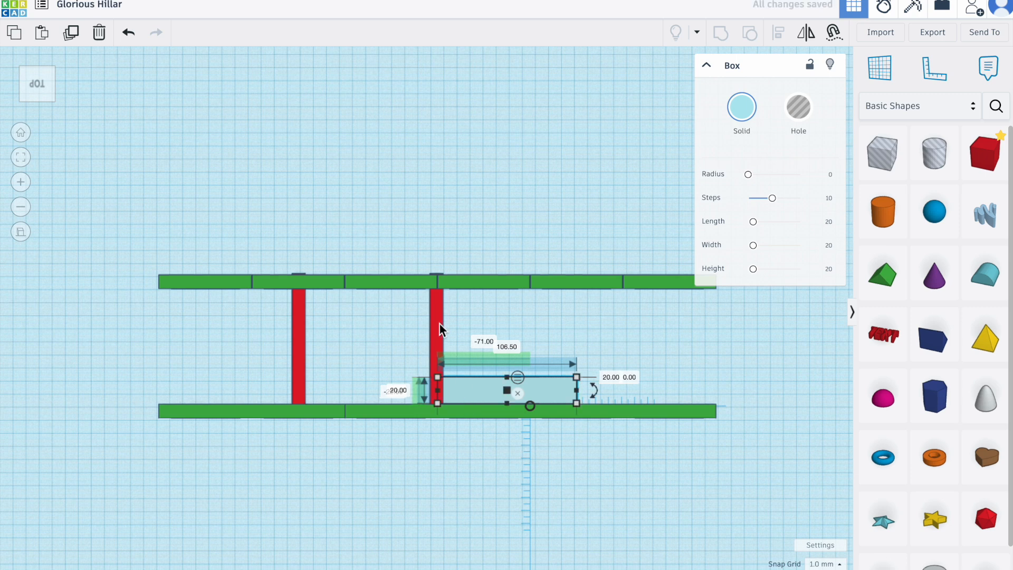
click(423, 321)
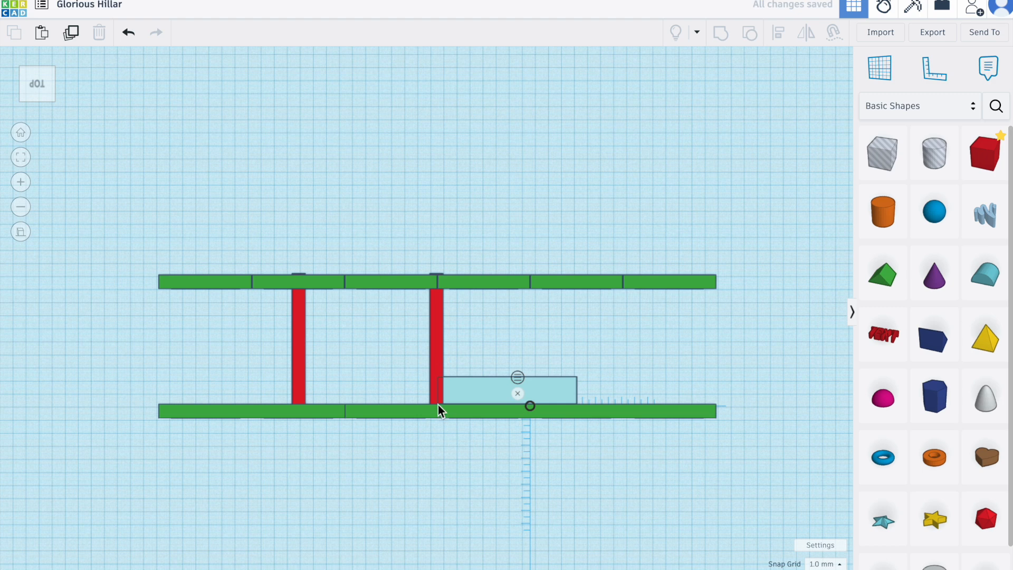
Place a duplicate of the second crosspiece centred on the spacer box's far end, and delete the spacer box.
click(440, 338)
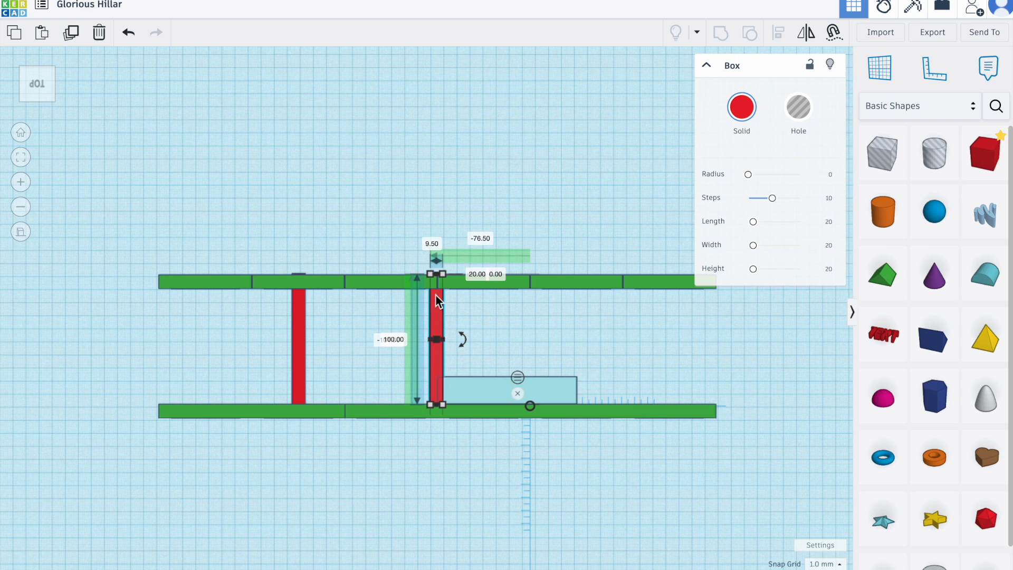
click(70, 33)
drag(436, 312, 575, 322)
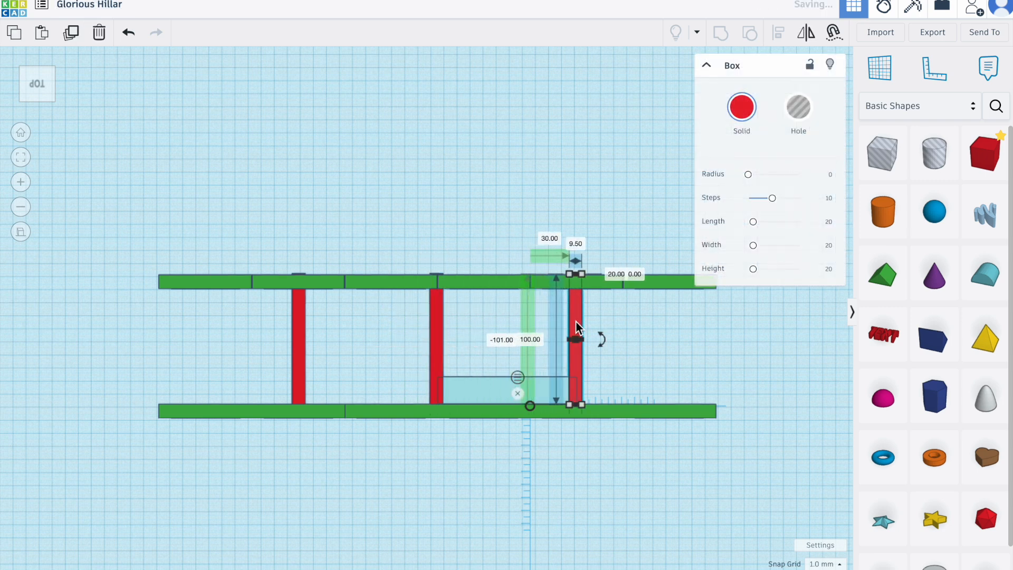
click(463, 199)
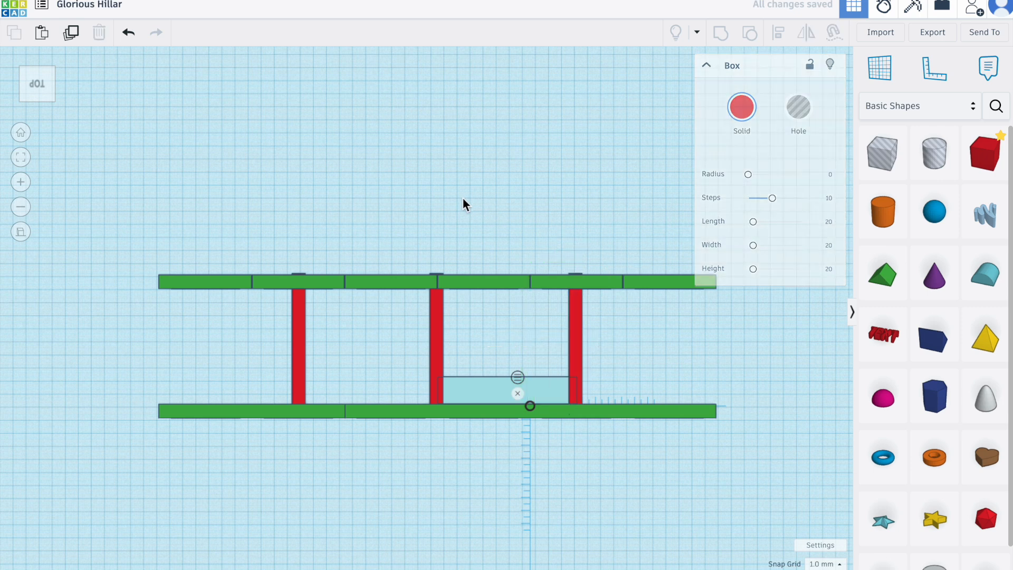
click(496, 390)
key(Delete)
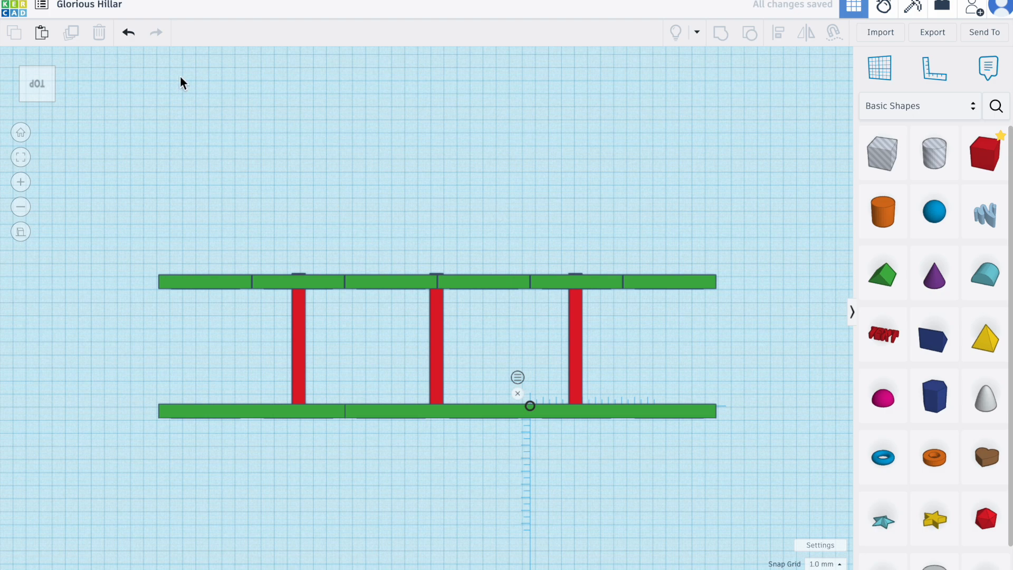
Raise all three crosspieces together to 71 mm above the workplane, flush with the tops of the trusses.
click(21, 233)
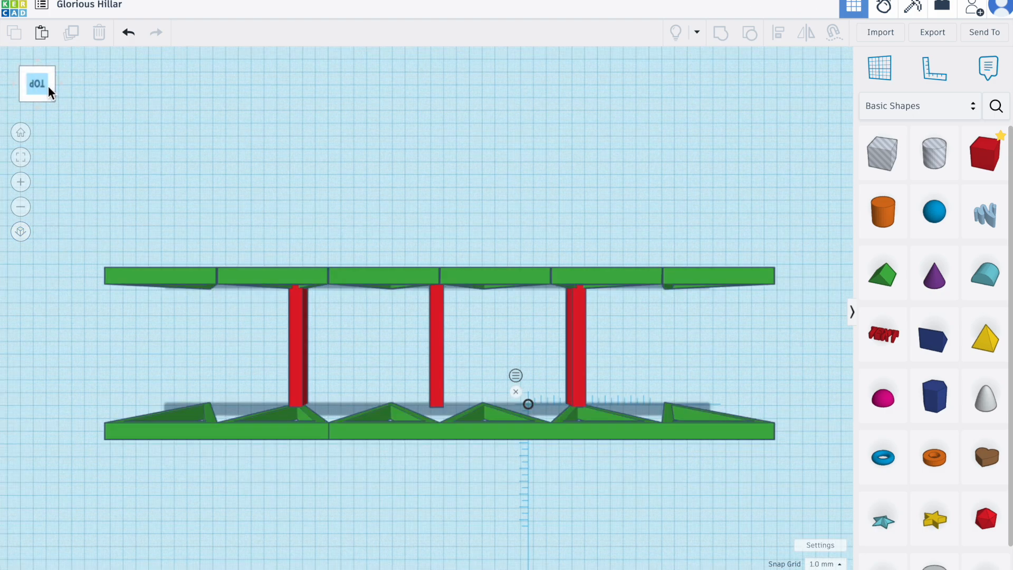
drag(42, 97, 17, 89)
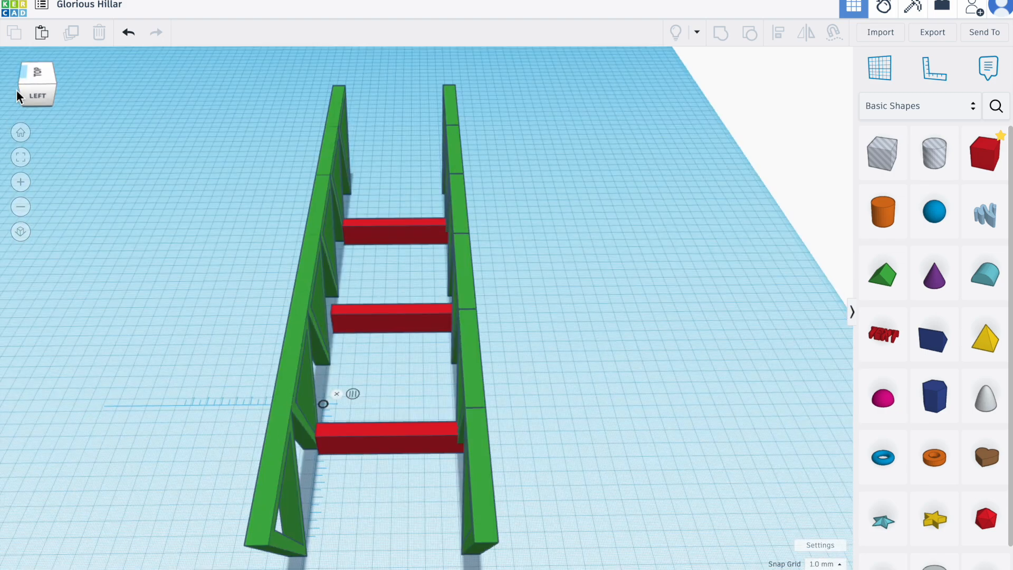
click(408, 440)
shift+click(393, 314)
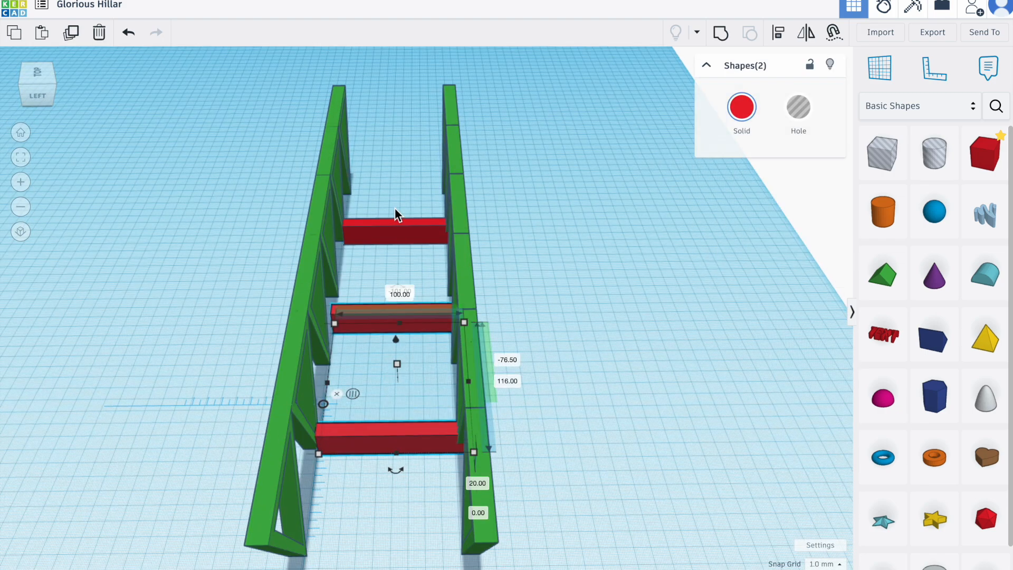
shift+click(390, 231)
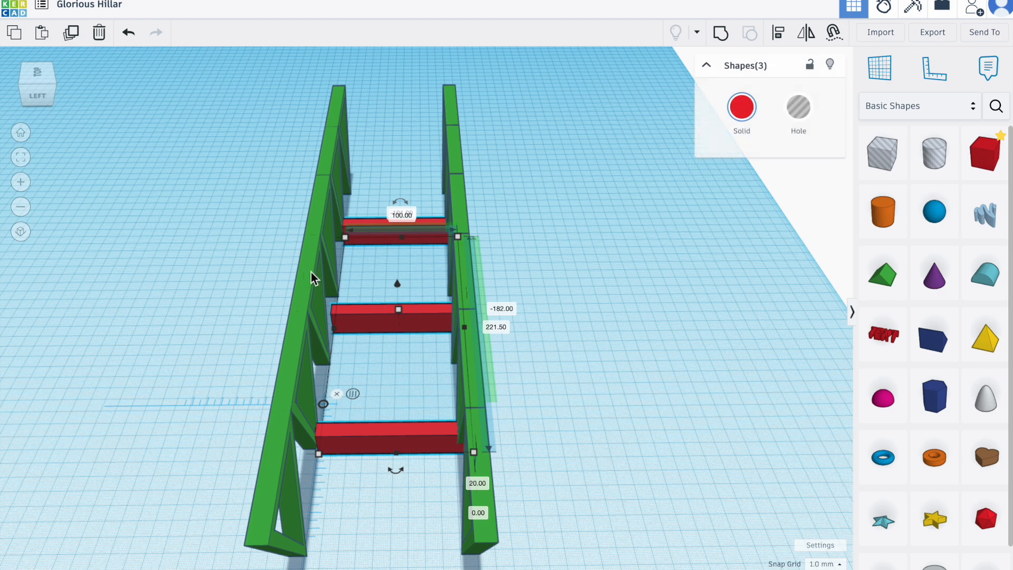
click(21, 232)
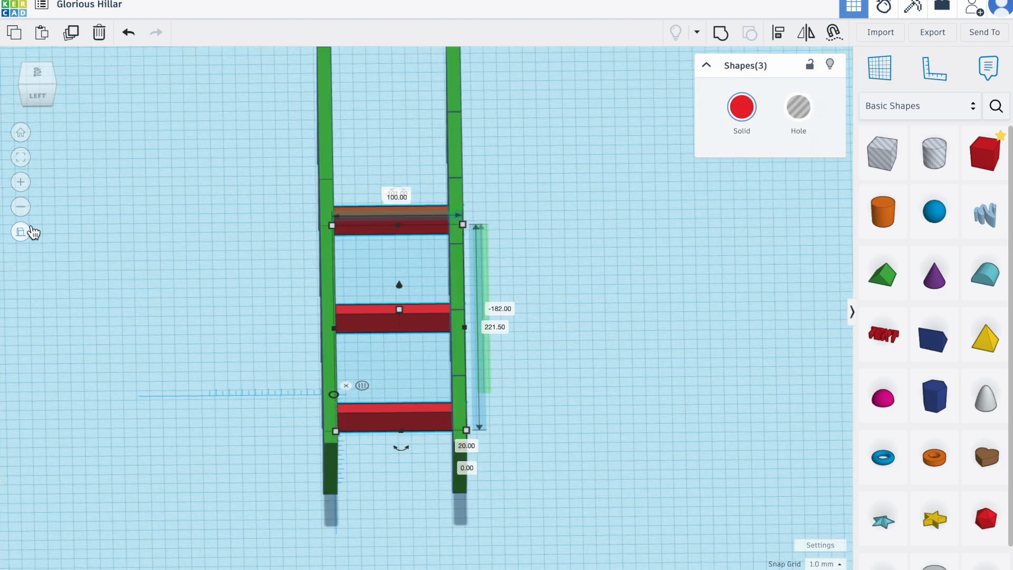
click(37, 96)
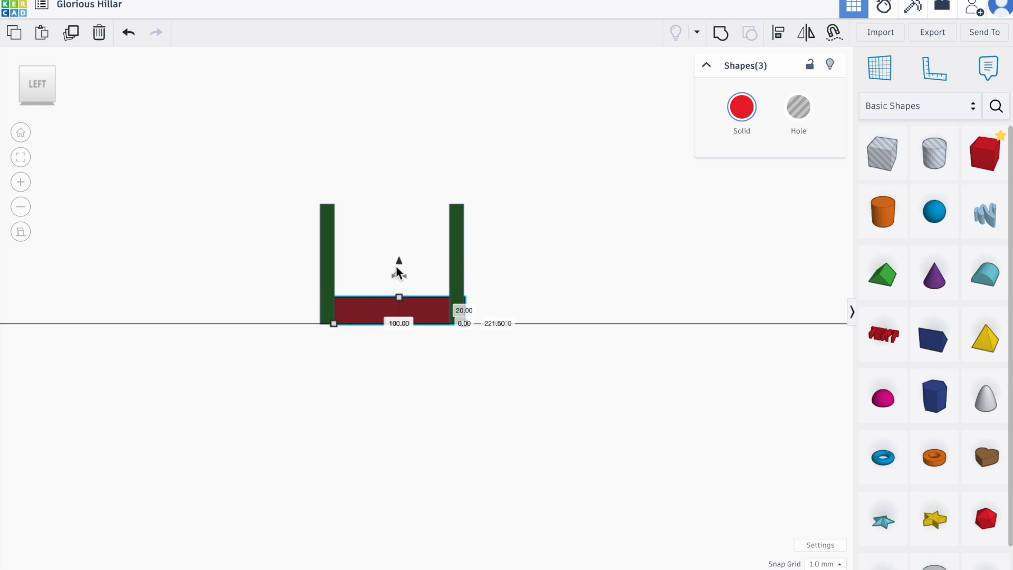
drag(397, 260, 407, 169)
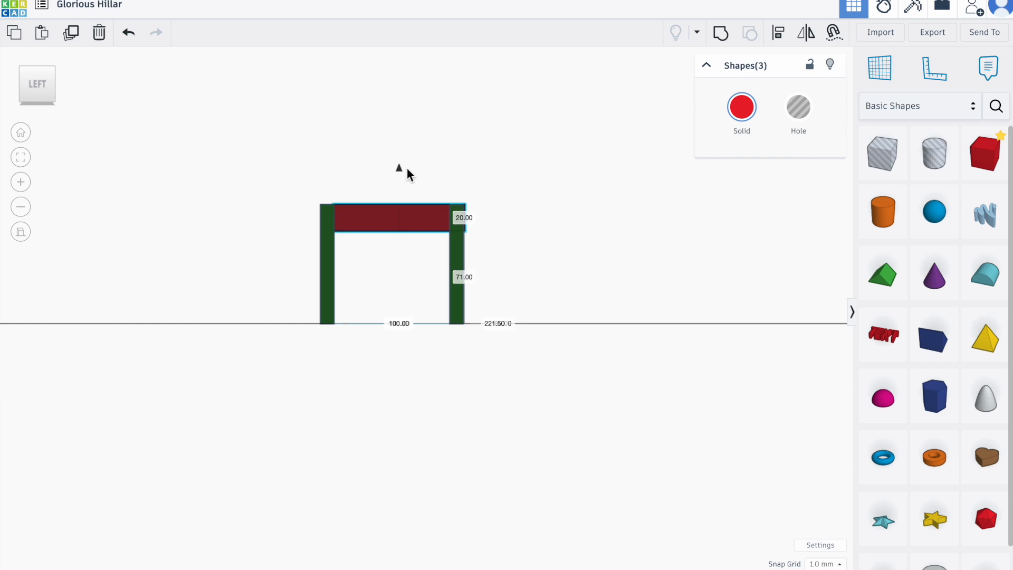
drag(406, 168, 407, 169)
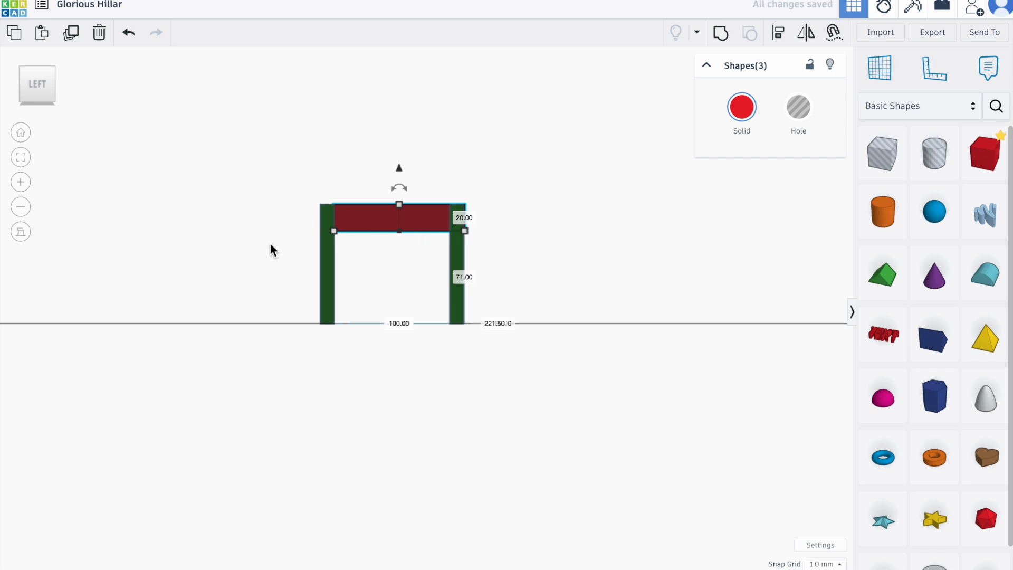
Group the six triangles of the front truss into a single shape.
click(22, 233)
click(43, 98)
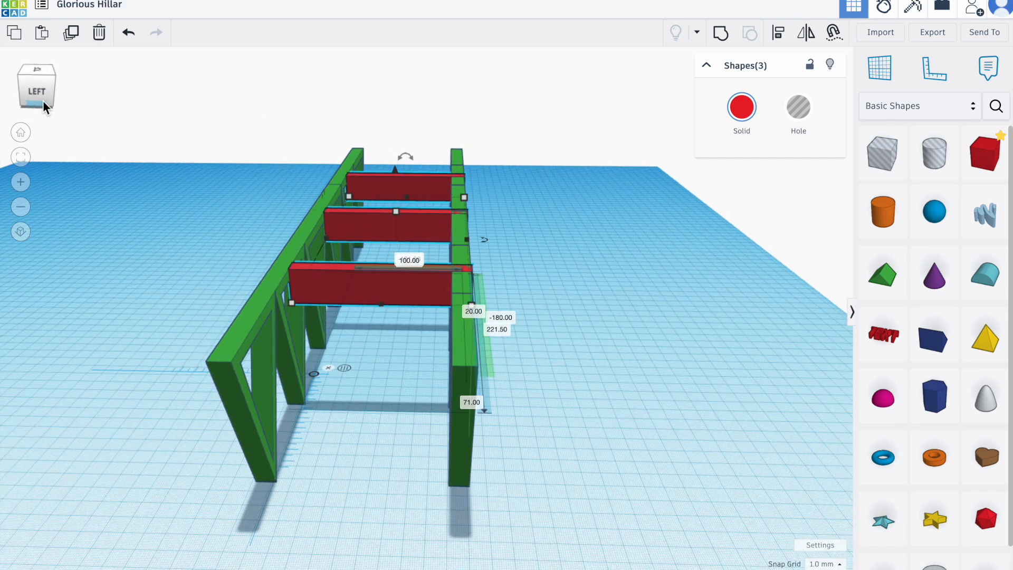
click(42, 100)
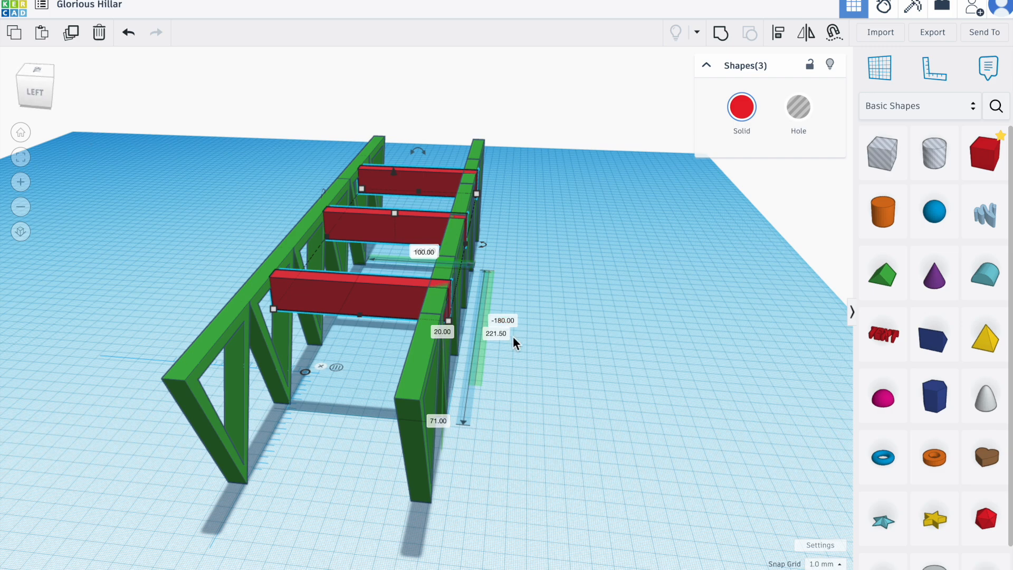
click(36, 104)
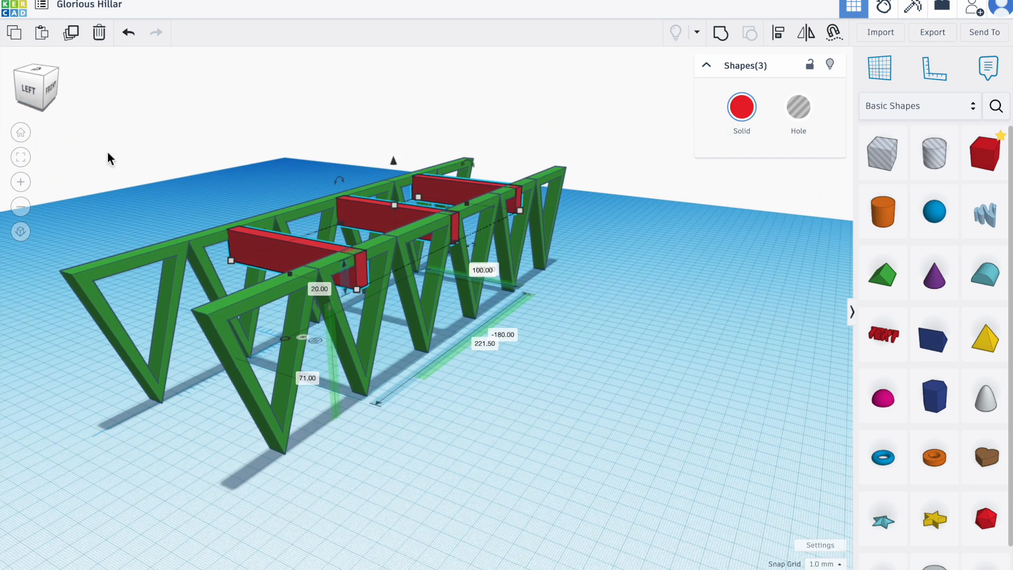
click(463, 472)
click(287, 299)
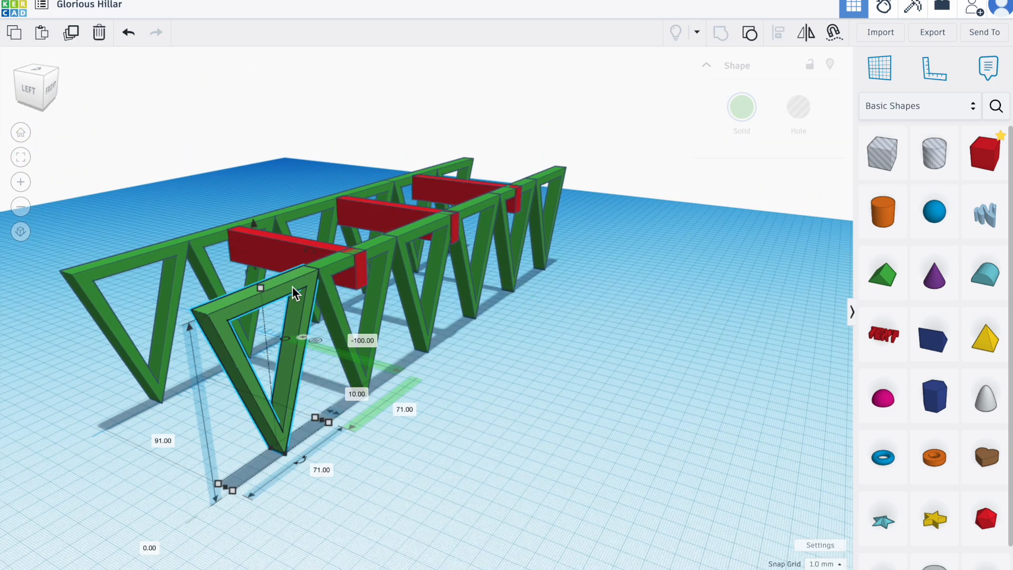
shift+click(330, 273)
shift+click(429, 233)
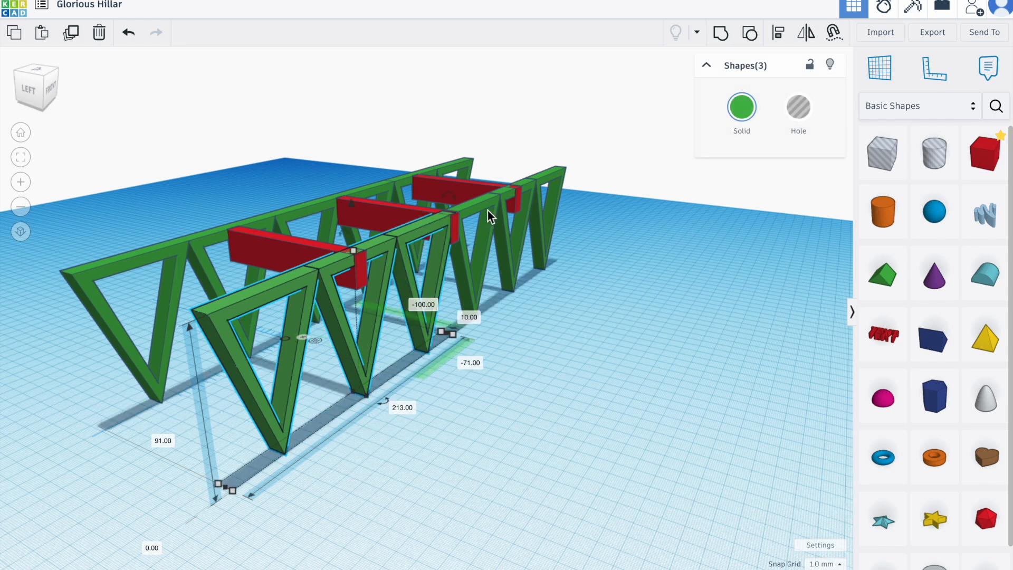
shift+click(487, 210)
shift+click(553, 179)
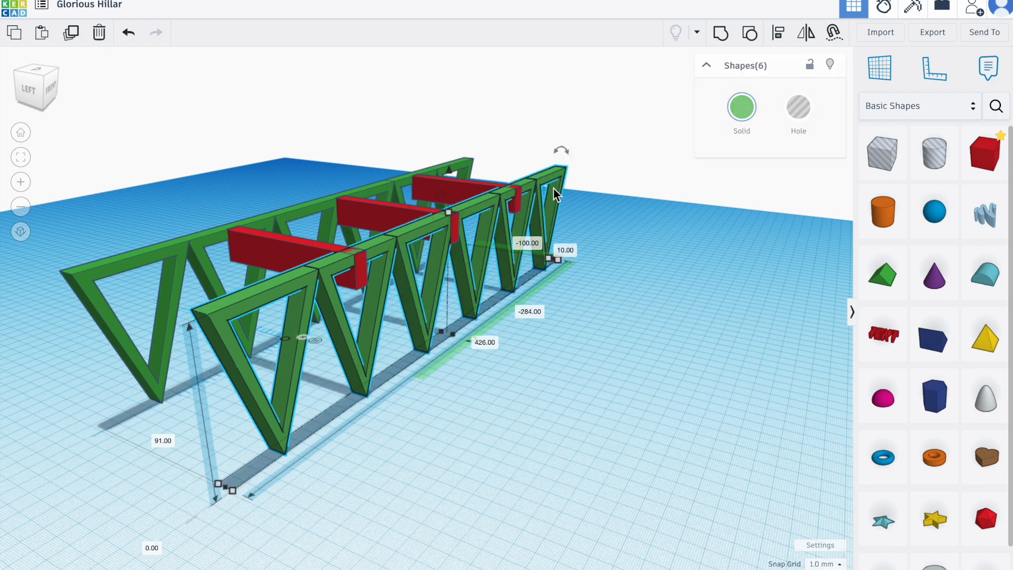
key(ctrl+g)
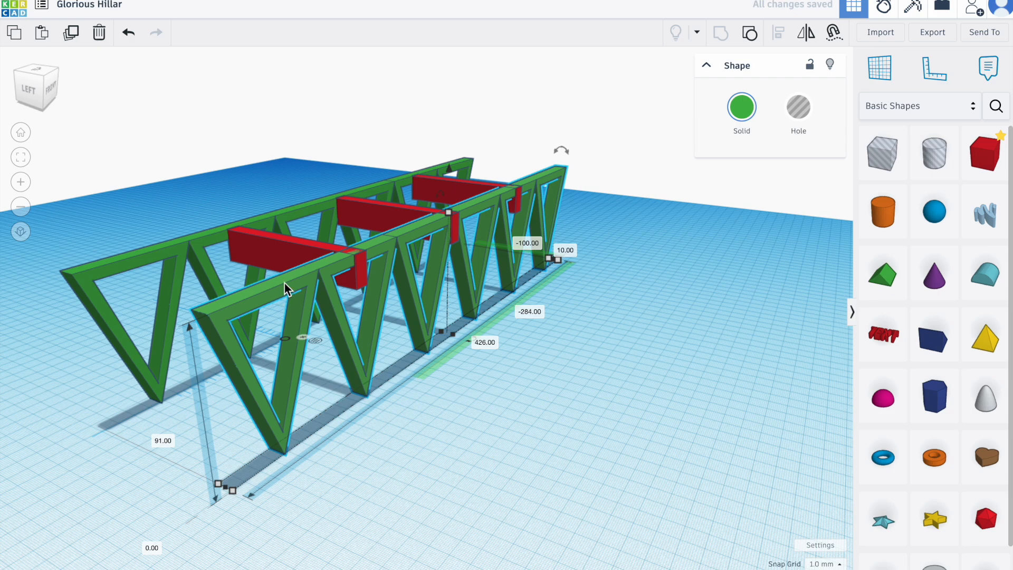
Move the grouped truss outward to 112 mm from the ruler origin, against the ends of the crosspieces.
click(29, 87)
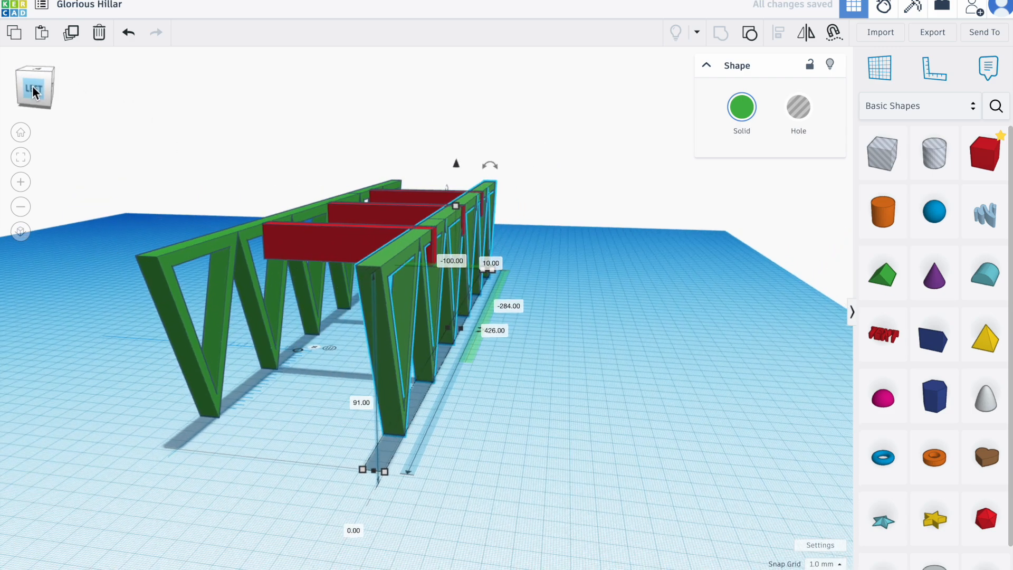
click(21, 231)
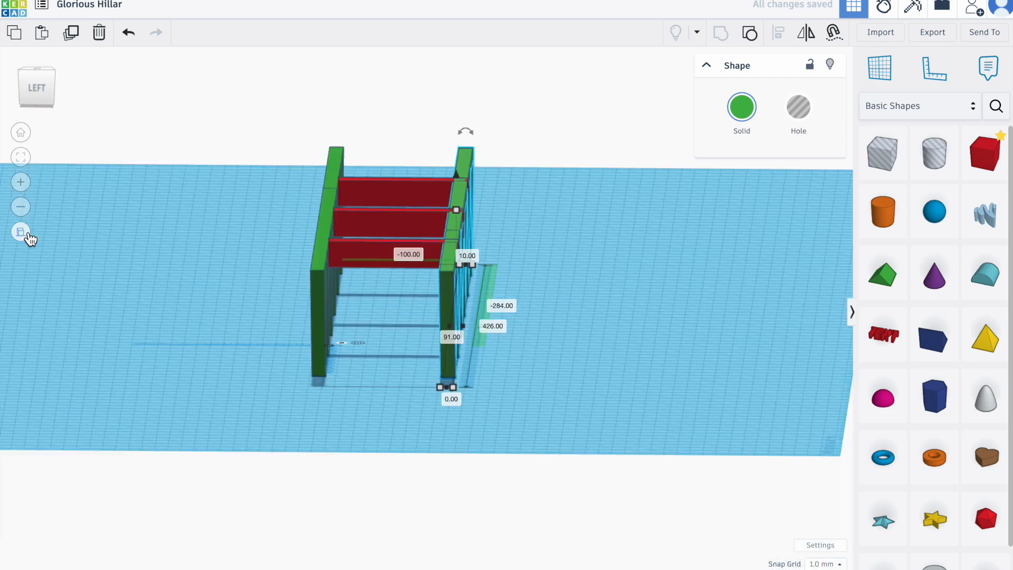
click(40, 87)
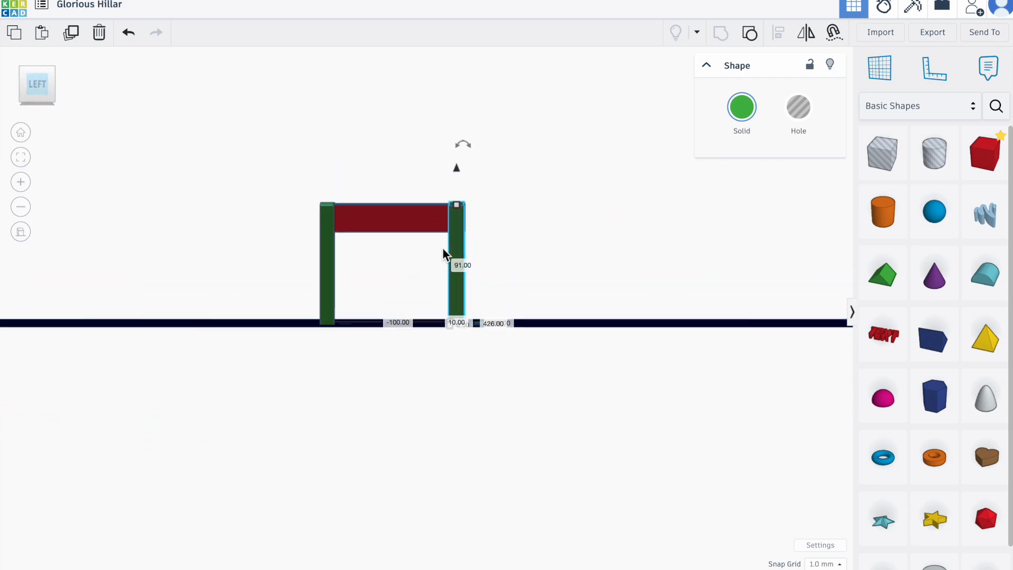
click(462, 239)
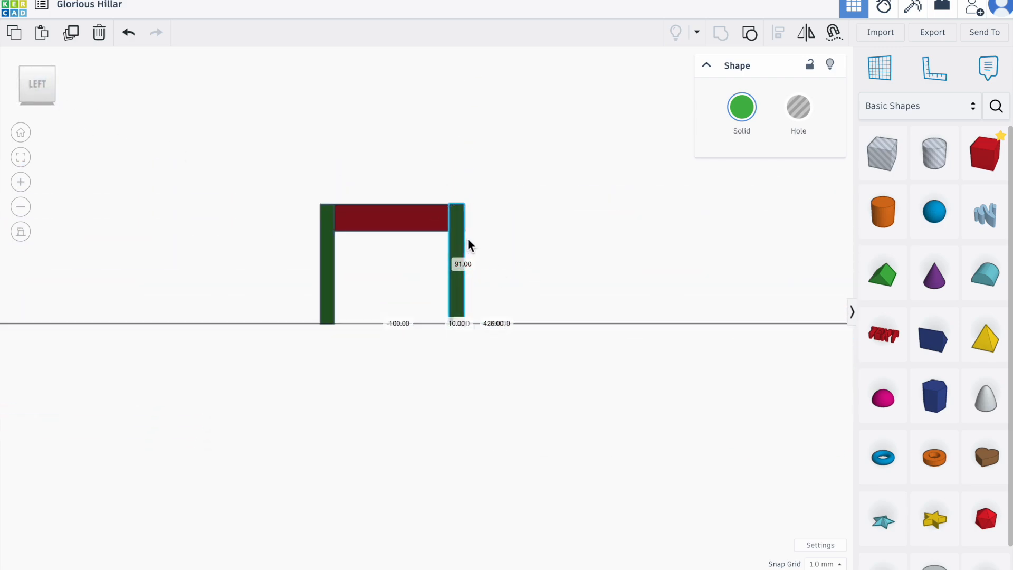
click(459, 242)
drag(458, 241, 473, 245)
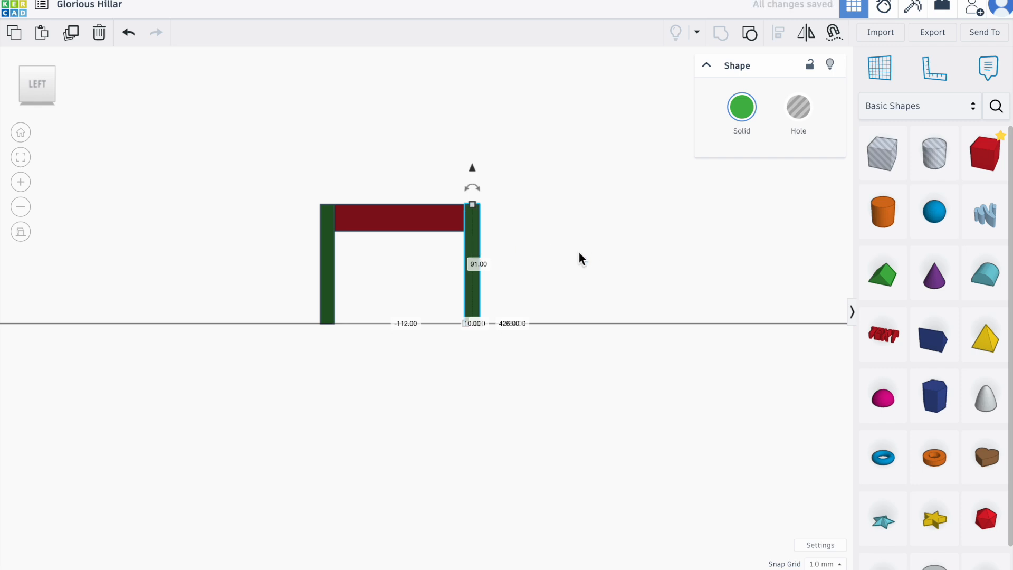
click(338, 161)
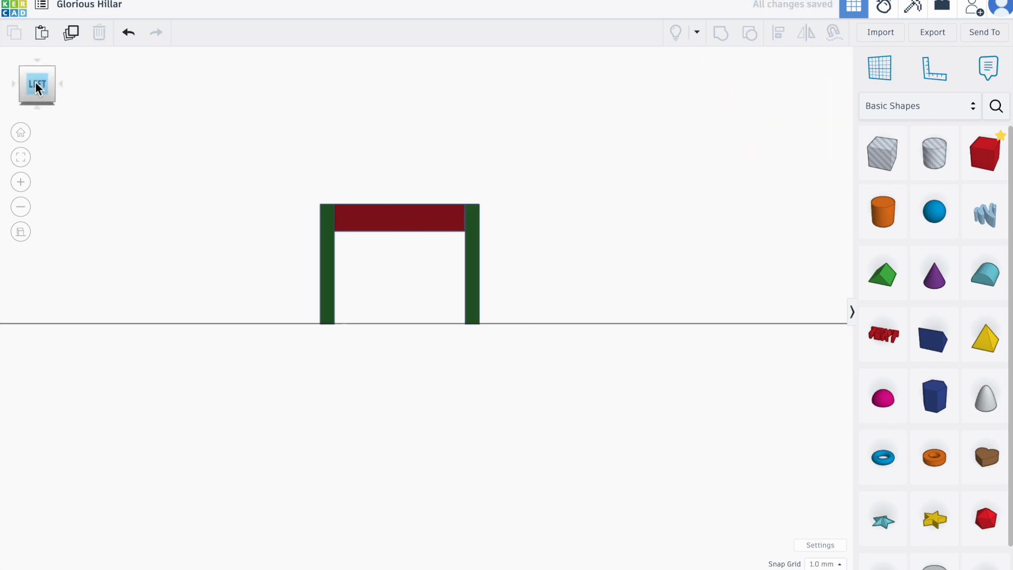
Set the height of all three crosspieces to 2 mm.
click(21, 233)
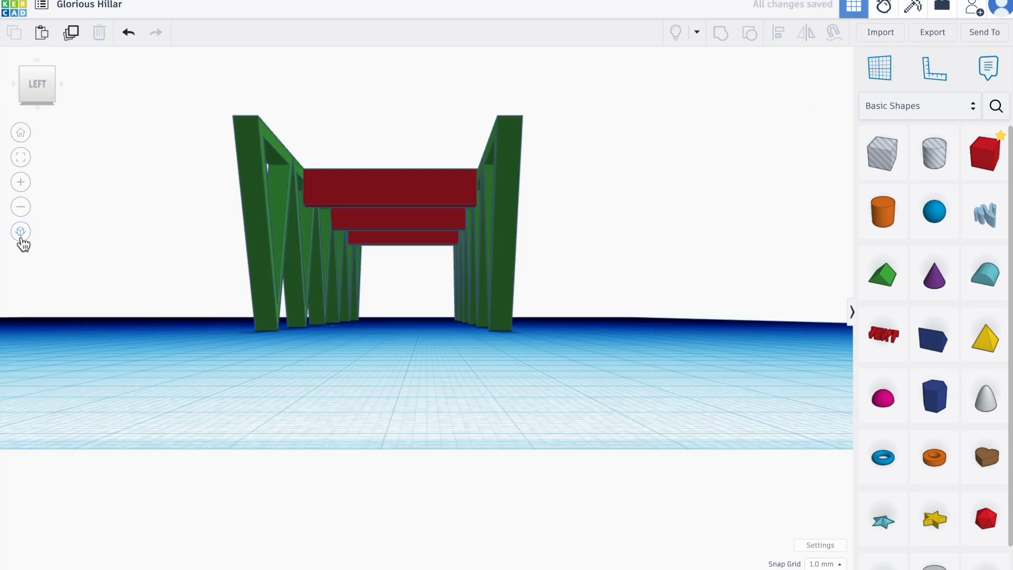
click(41, 100)
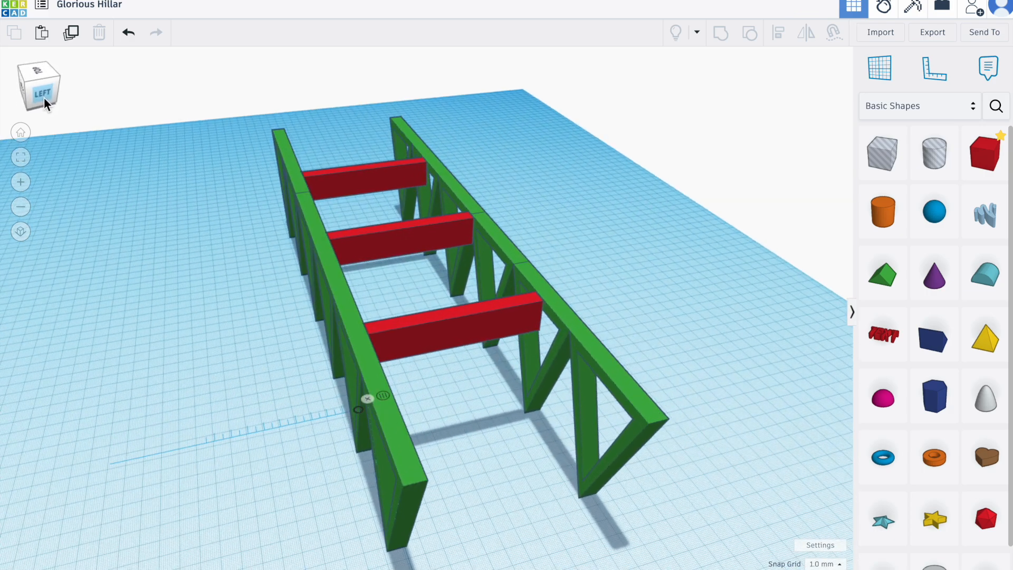
click(43, 98)
click(35, 93)
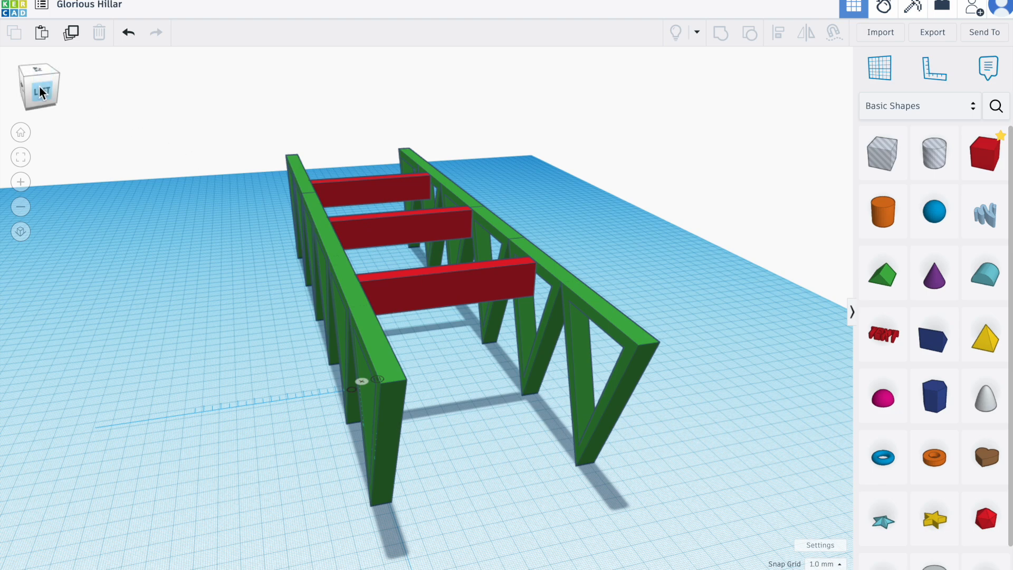
click(451, 289)
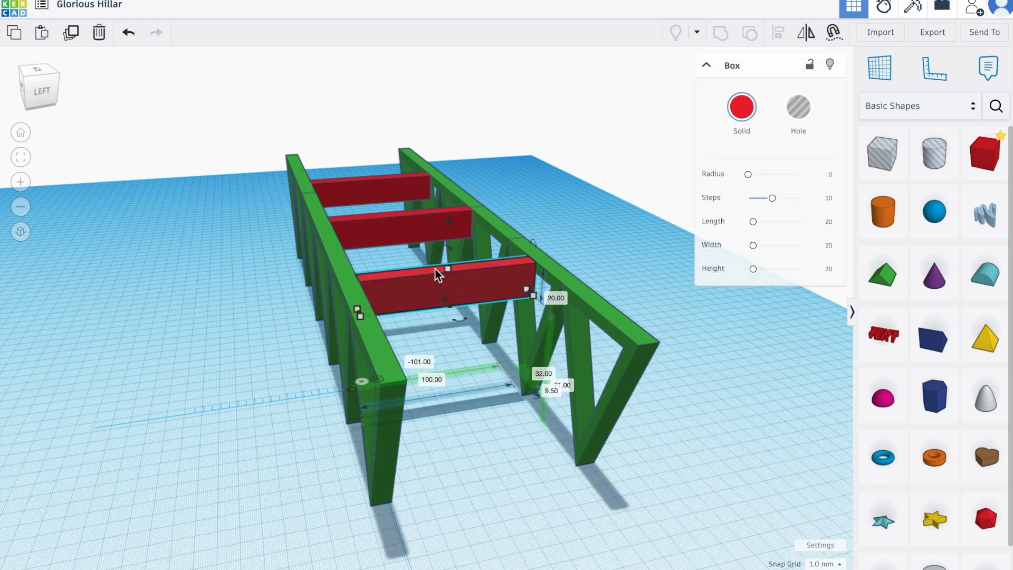
shift+click(401, 232)
shift+click(377, 194)
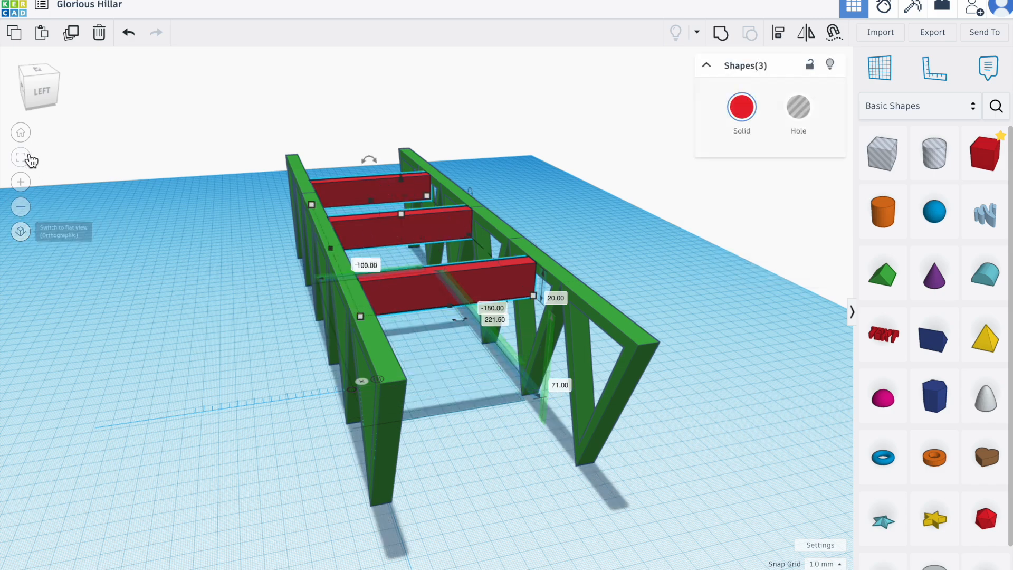
click(46, 94)
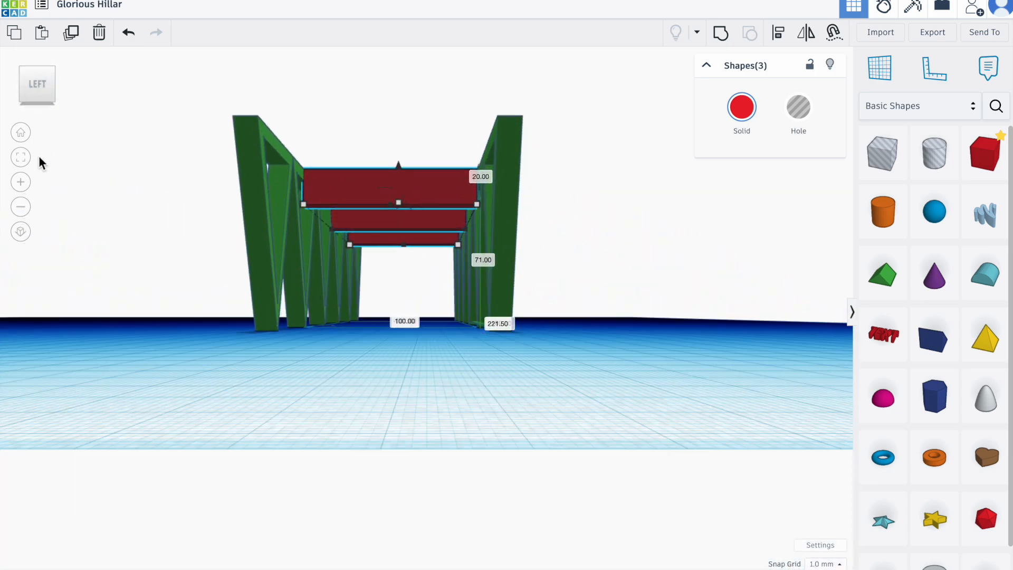
click(24, 235)
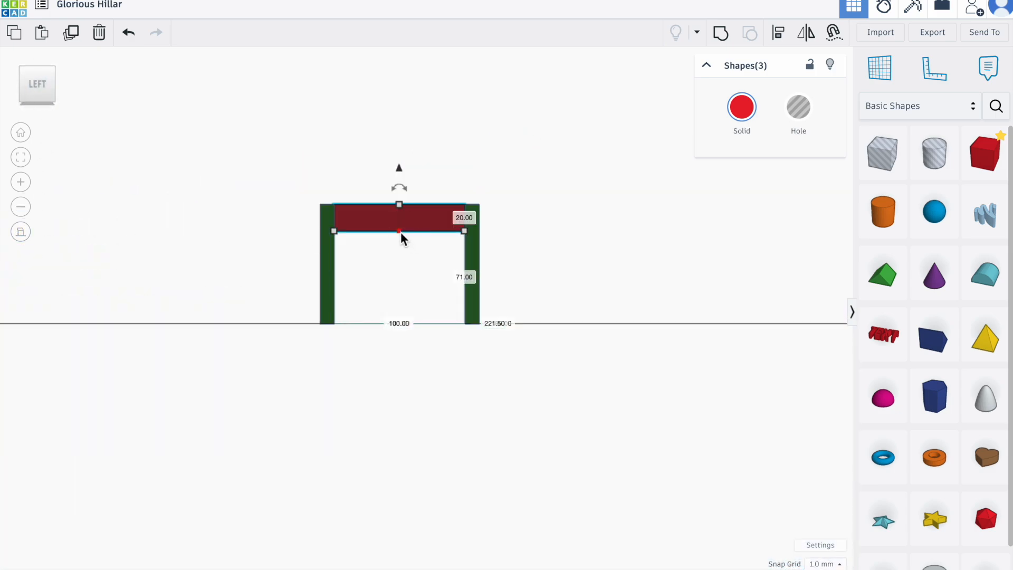
click(464, 218)
text(2)
key(Return)
Raise the three thinned crosspieces to 88 mm above the workplane, just below the tops of the trusses.
mouse_move(398, 192)
drag(397, 192, 400, 169)
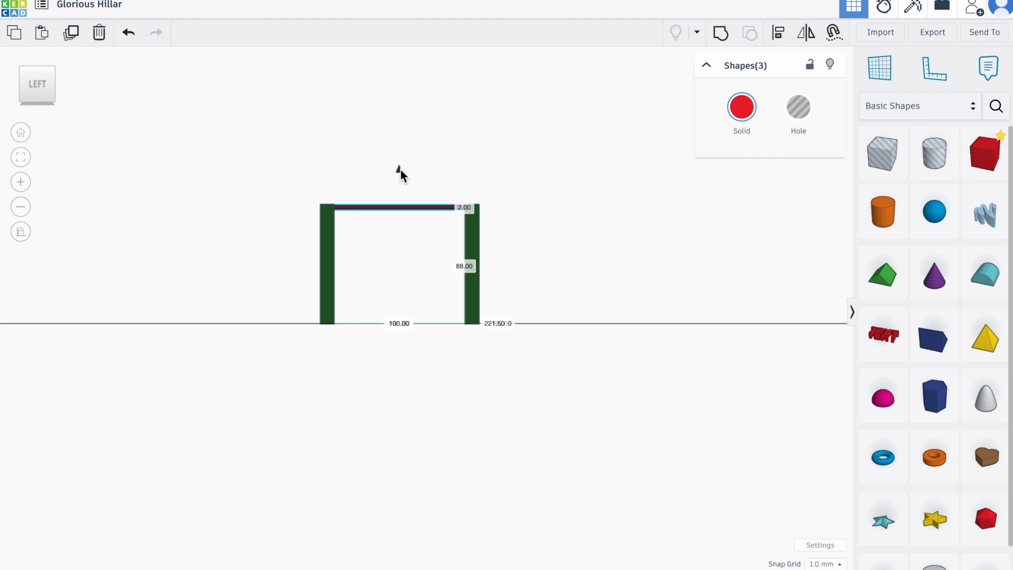
click(582, 219)
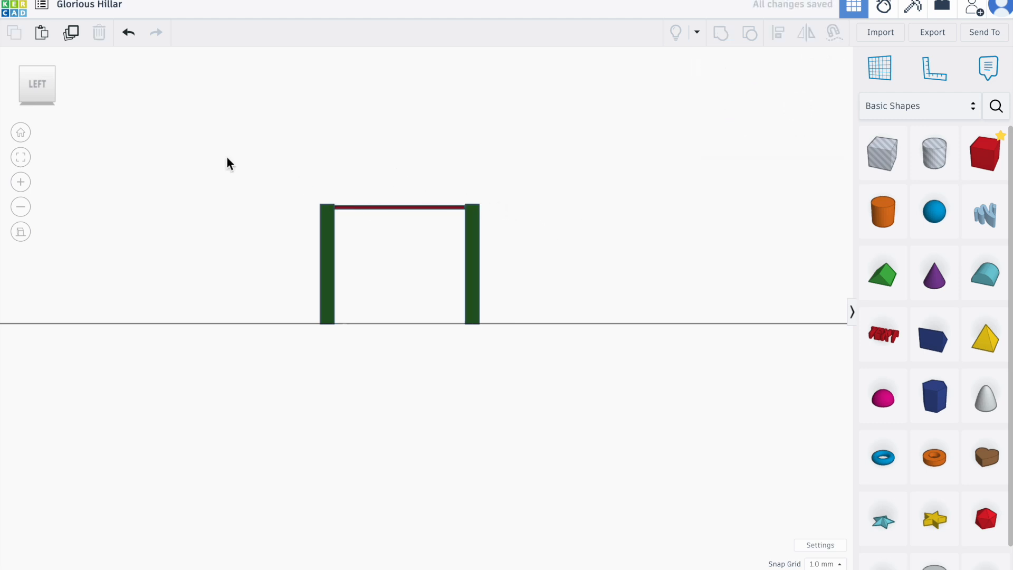
click(20, 232)
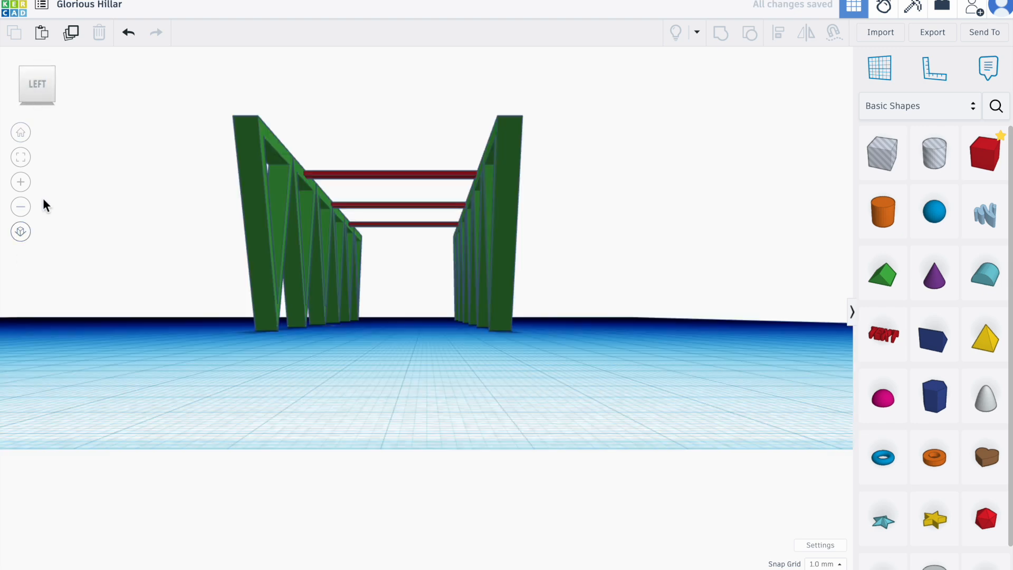
Compare the three-crosspiece bridge with the popsicle stick bridge reference photo in the image viewer.
click(36, 96)
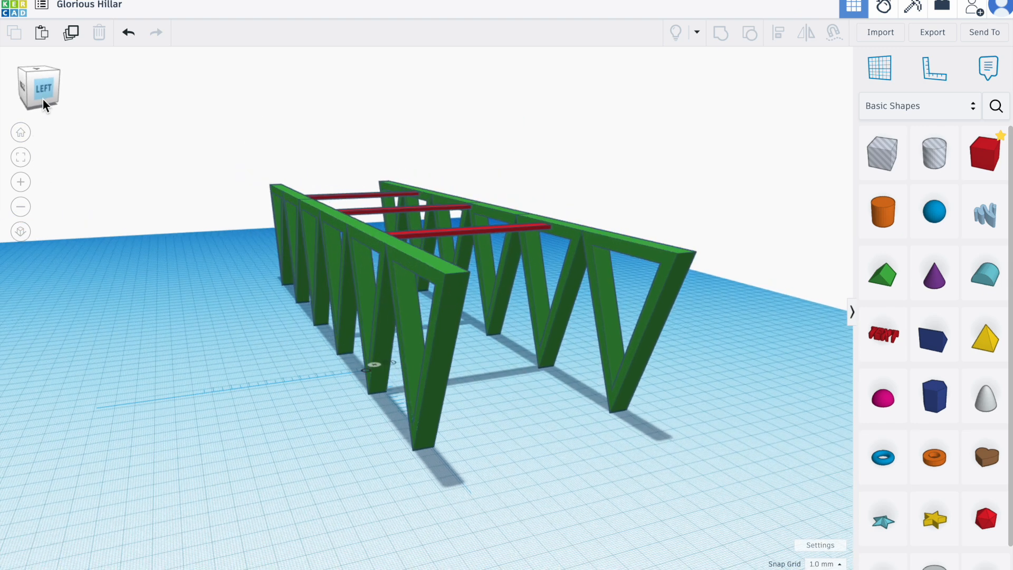
mouse_move(46, 100)
mouse_down()
mouse_move(55, 109)
mouse_move(46, 100)
mouse_up()
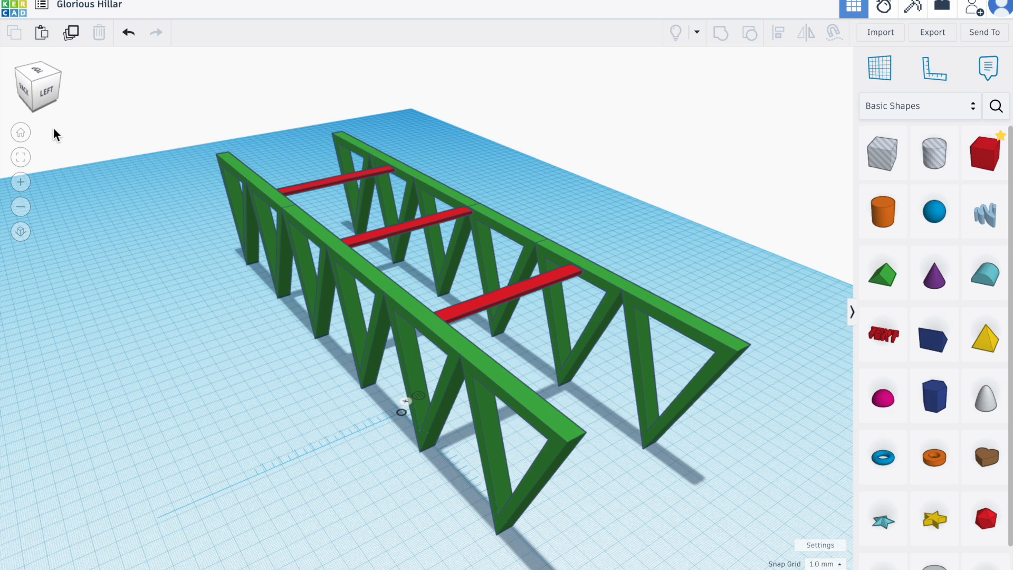
key(super+Tab)
key(super+Tab)
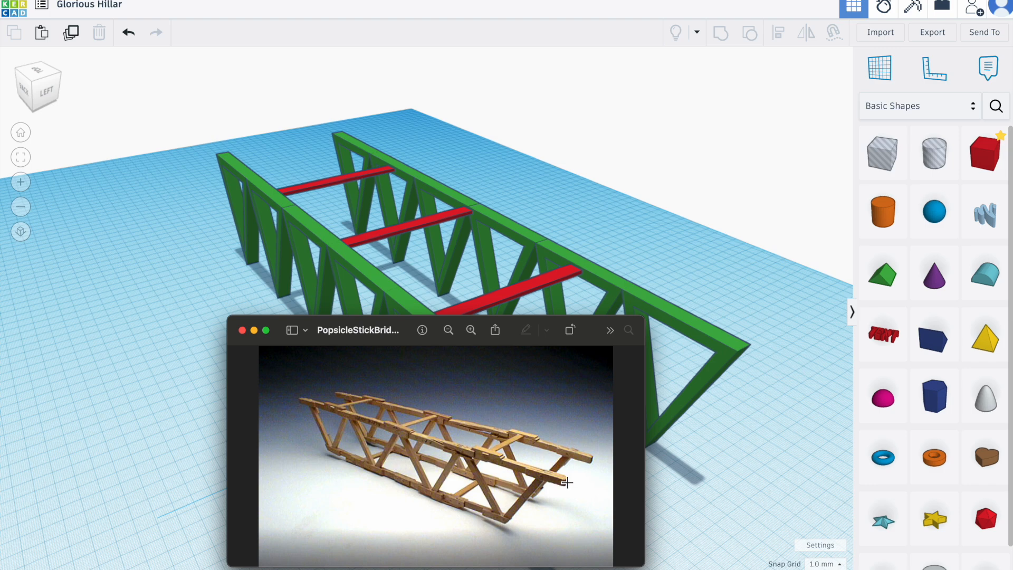
click(293, 305)
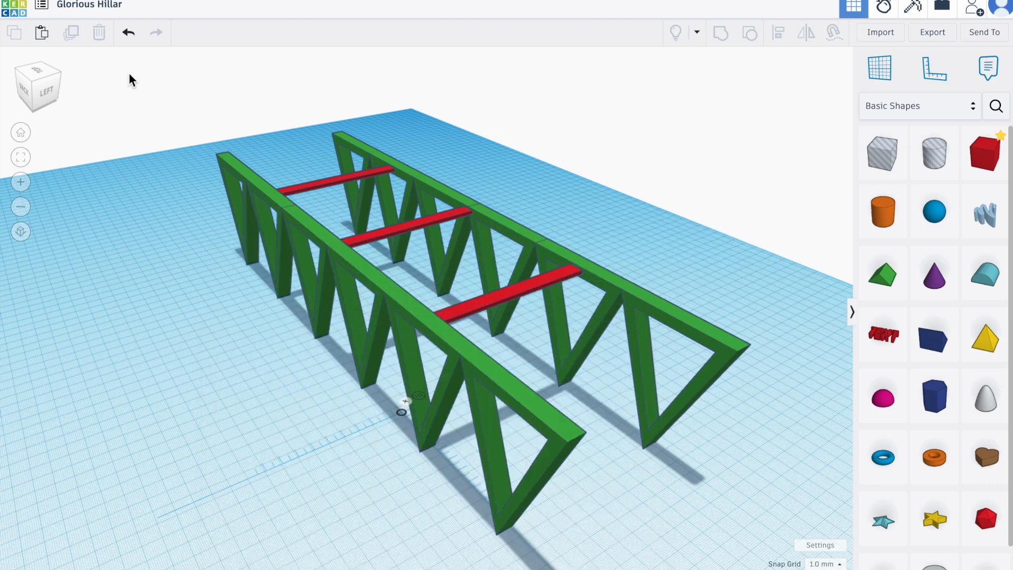
Group both trusses and the three crosspieces into a single bridge shape.
drag(154, 87, 775, 554)
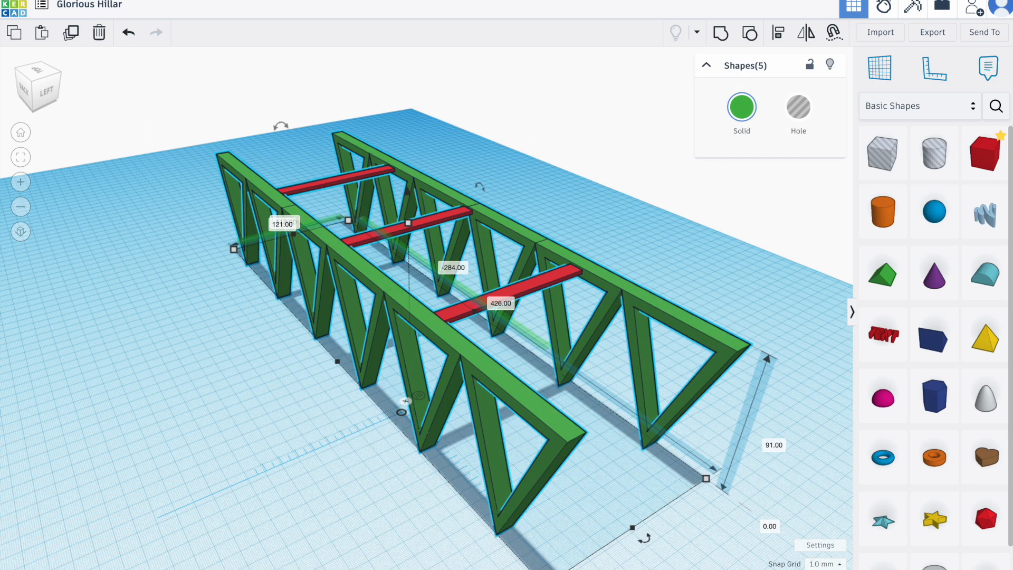
click(726, 34)
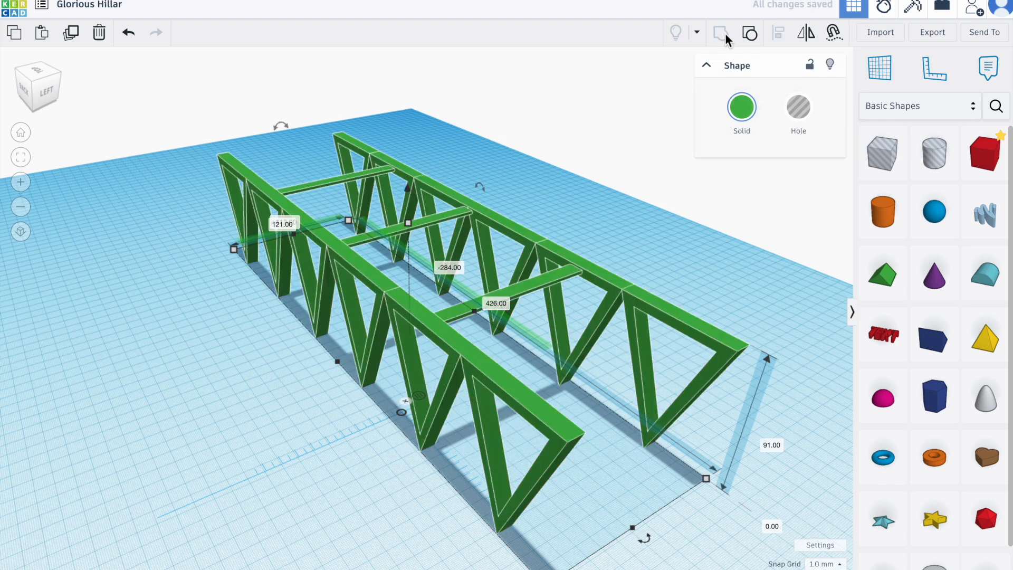
click(577, 125)
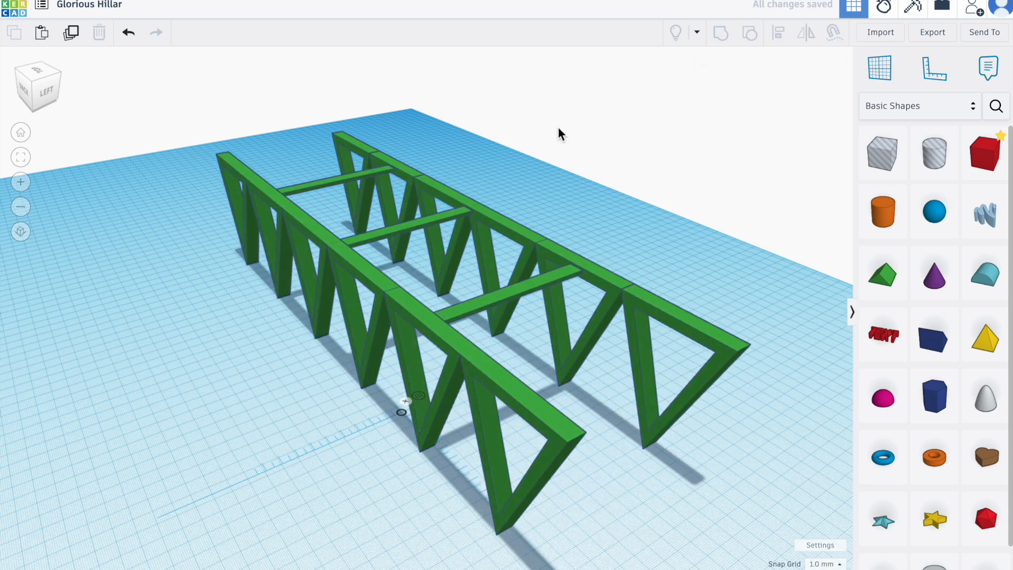
Set the grouped bridge to Multicolor so its parts keep their original green and red colours.
click(485, 218)
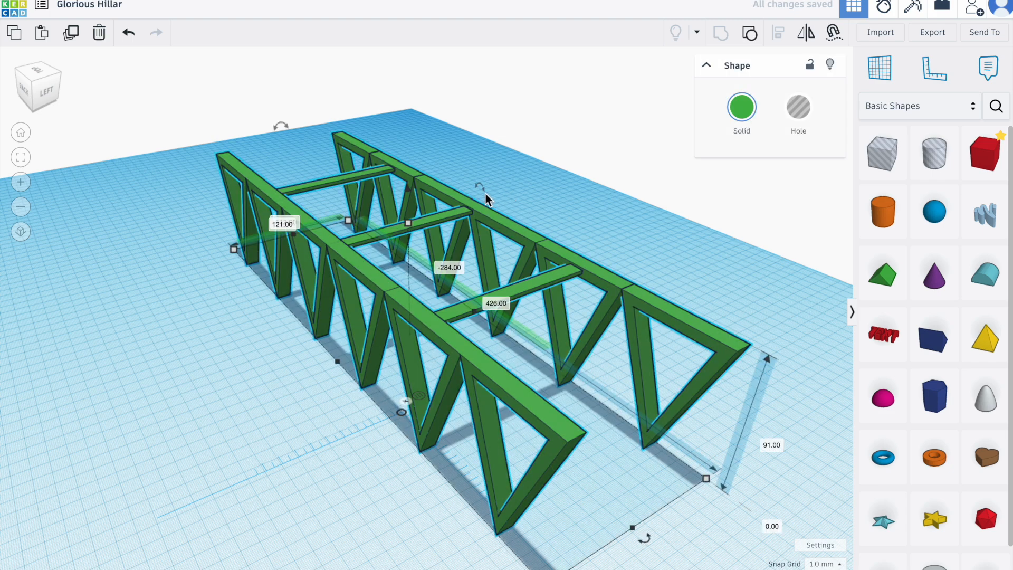
click(738, 114)
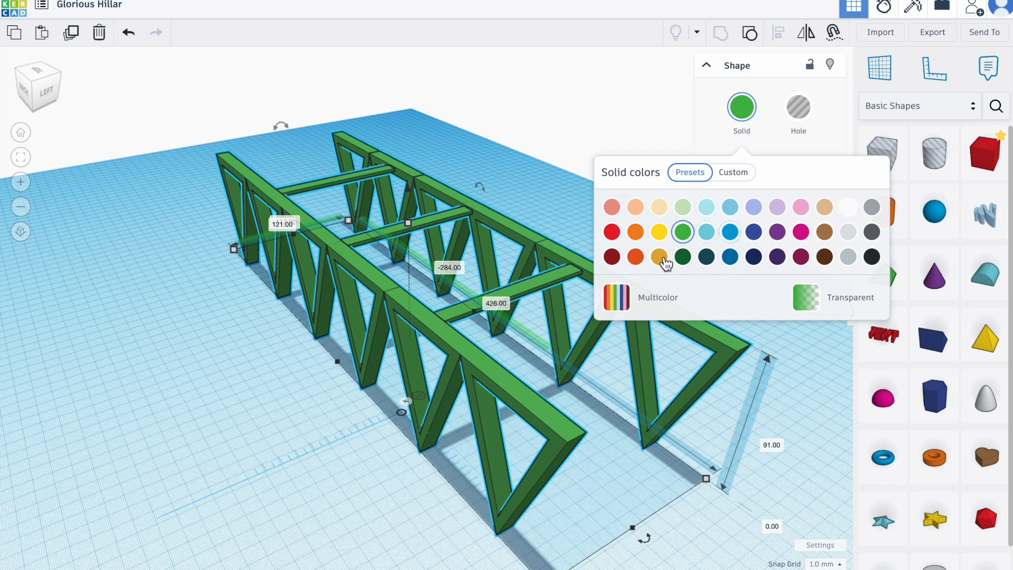
click(626, 308)
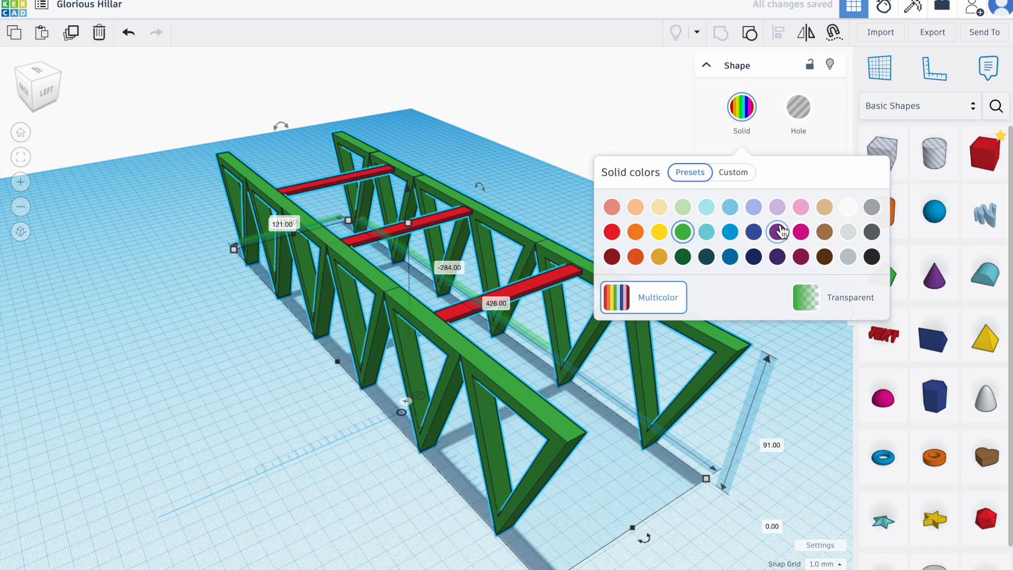
click(743, 114)
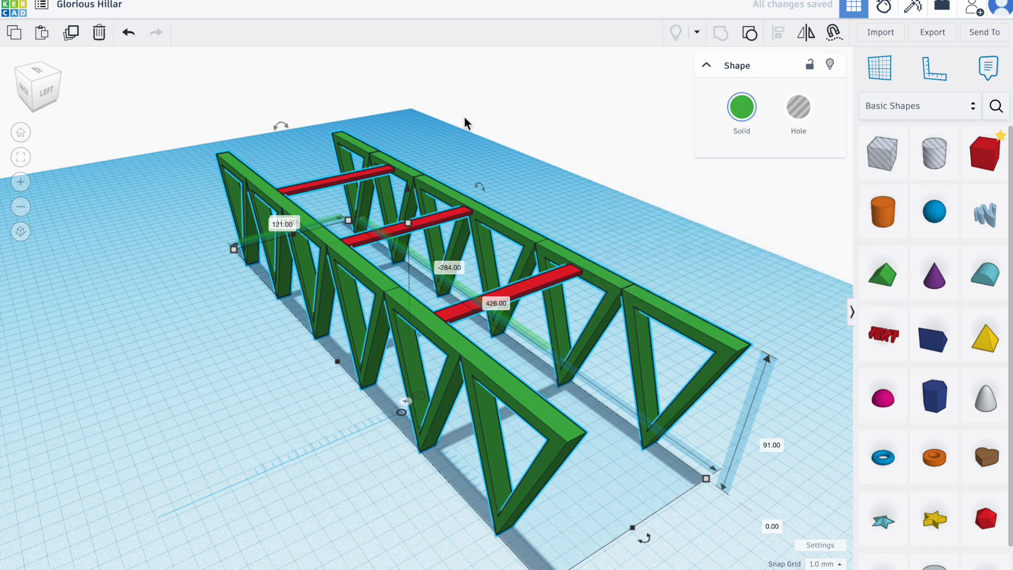
click(124, 206)
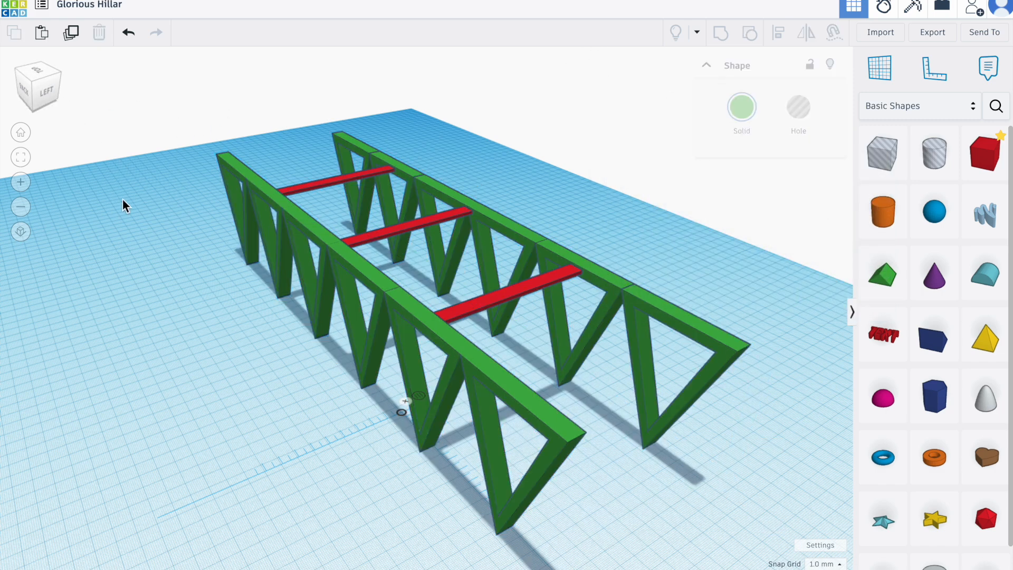
Try moving the whole grouped bridge a short distance on the workplane, and undo the move.
click(304, 227)
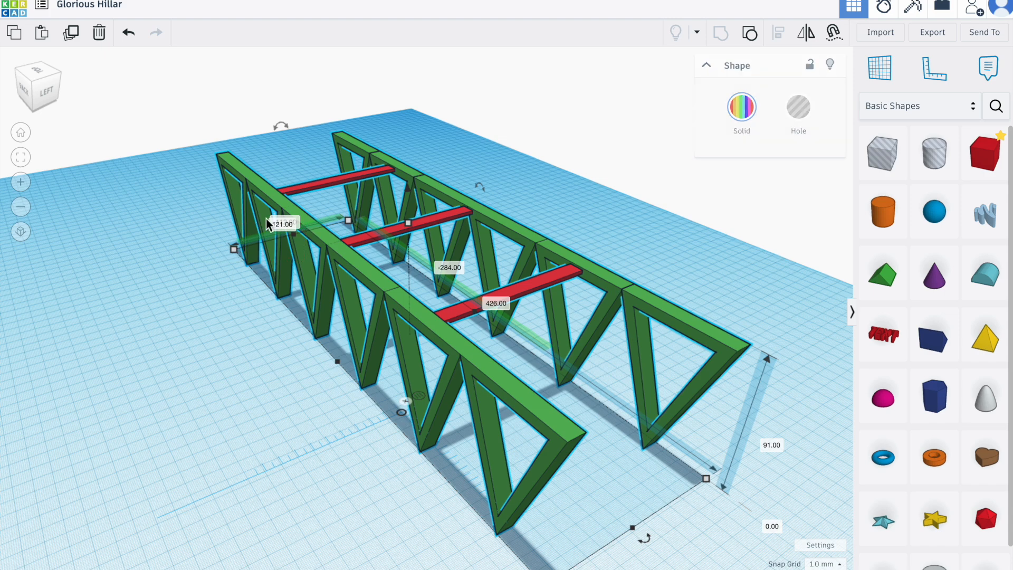
drag(306, 218, 319, 201)
key(ctrl+z)
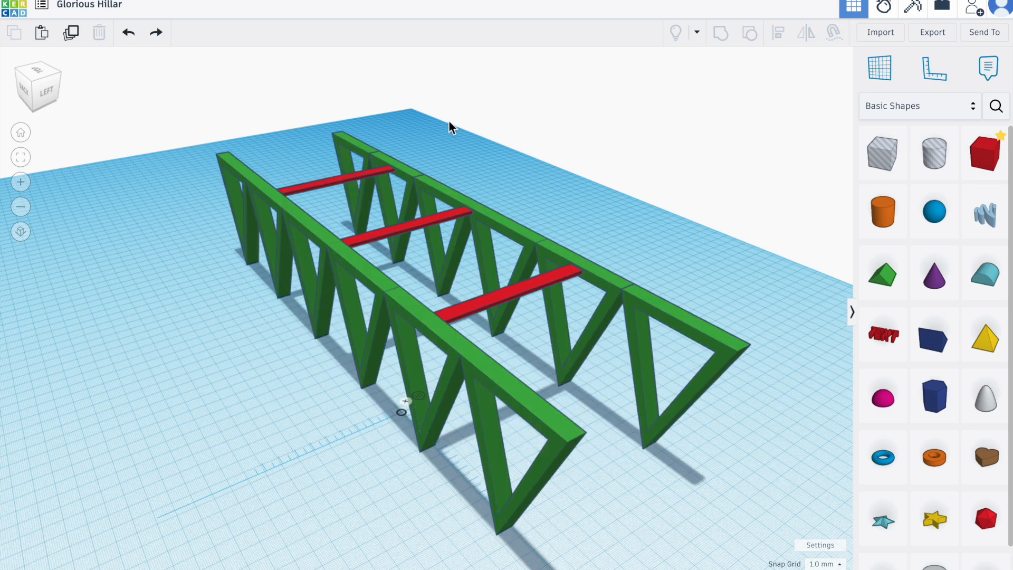
Examine the finished bridge in orthographic projection from the left, front and top.
click(30, 239)
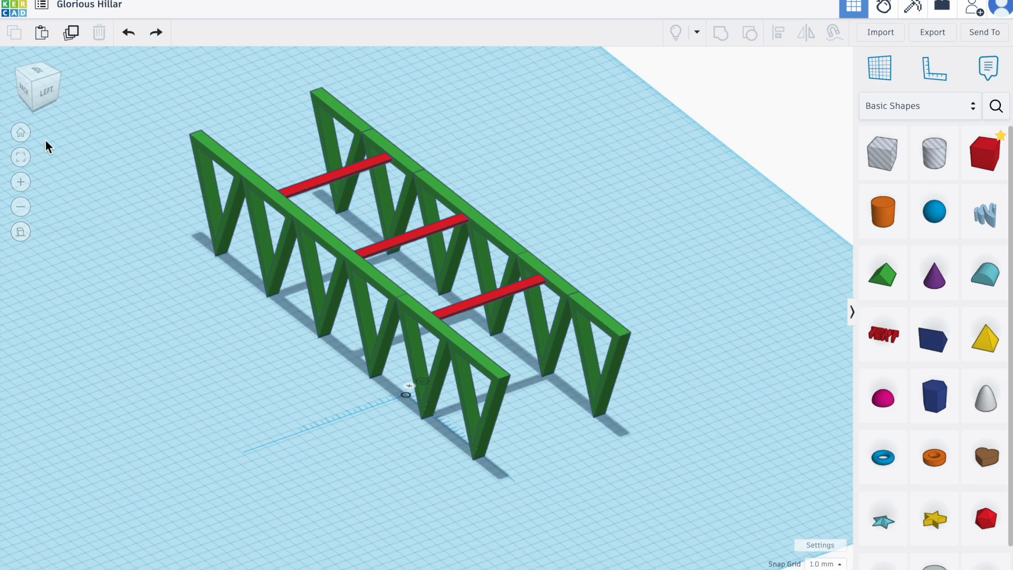
click(42, 95)
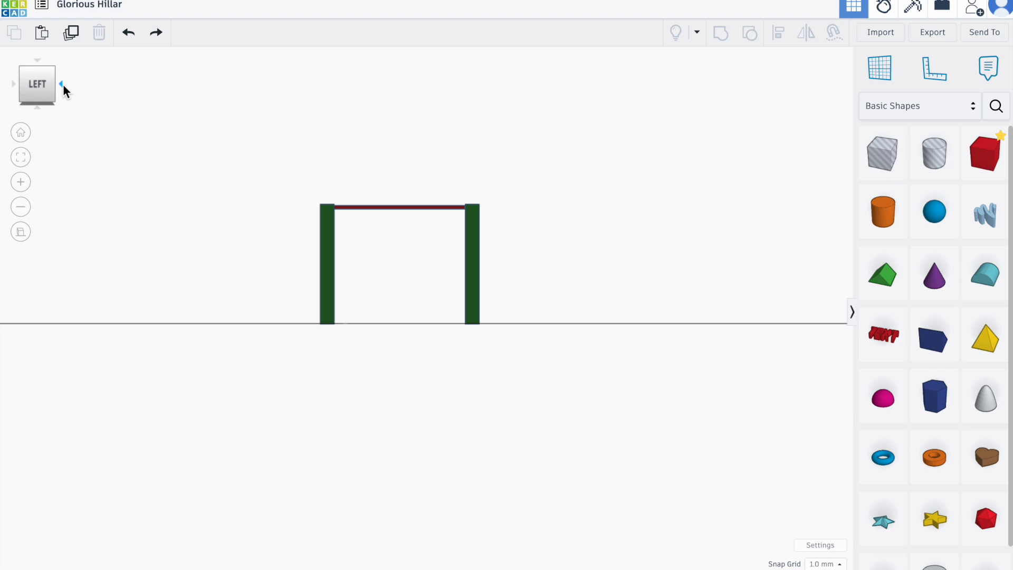
click(62, 84)
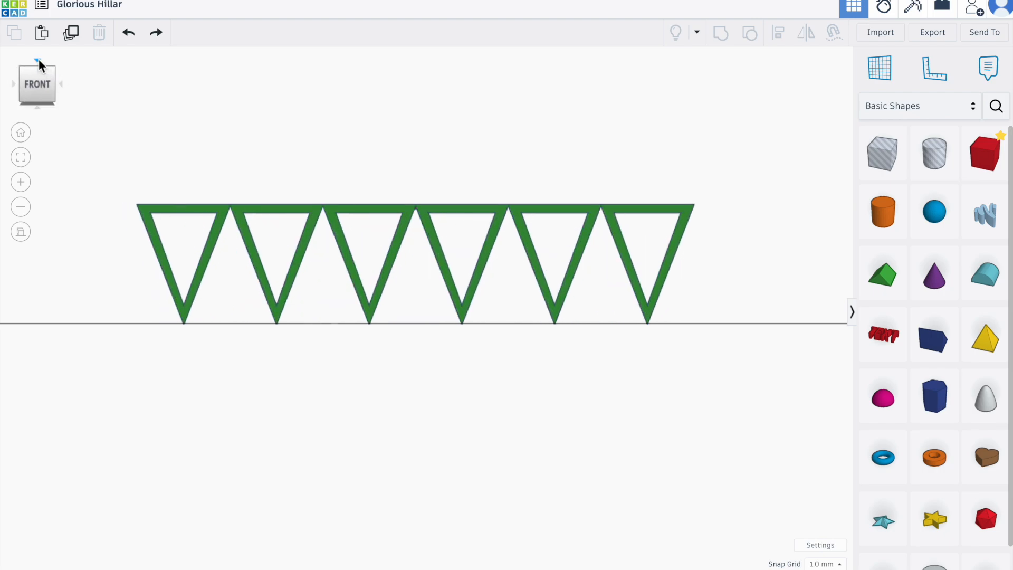
click(38, 60)
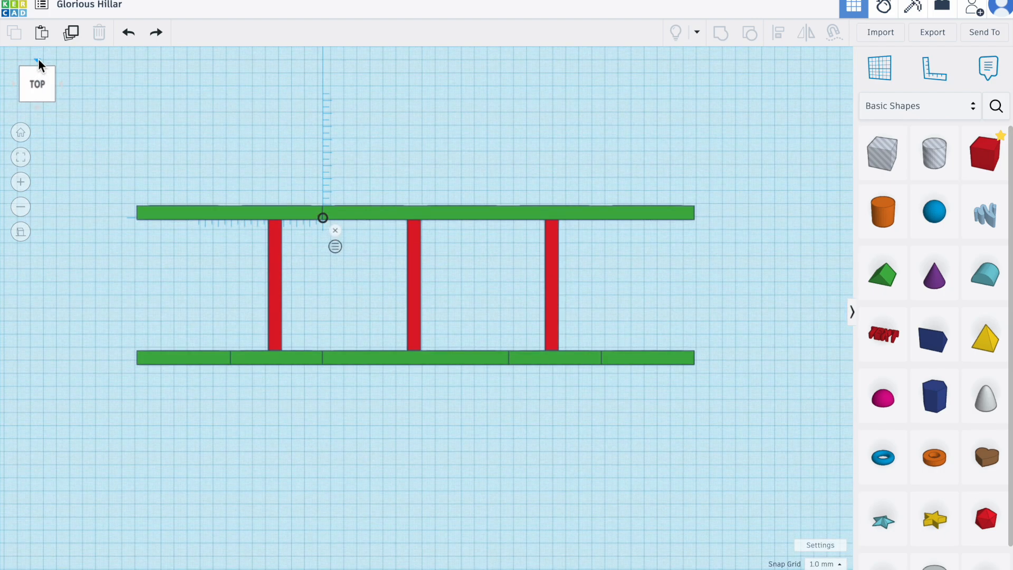